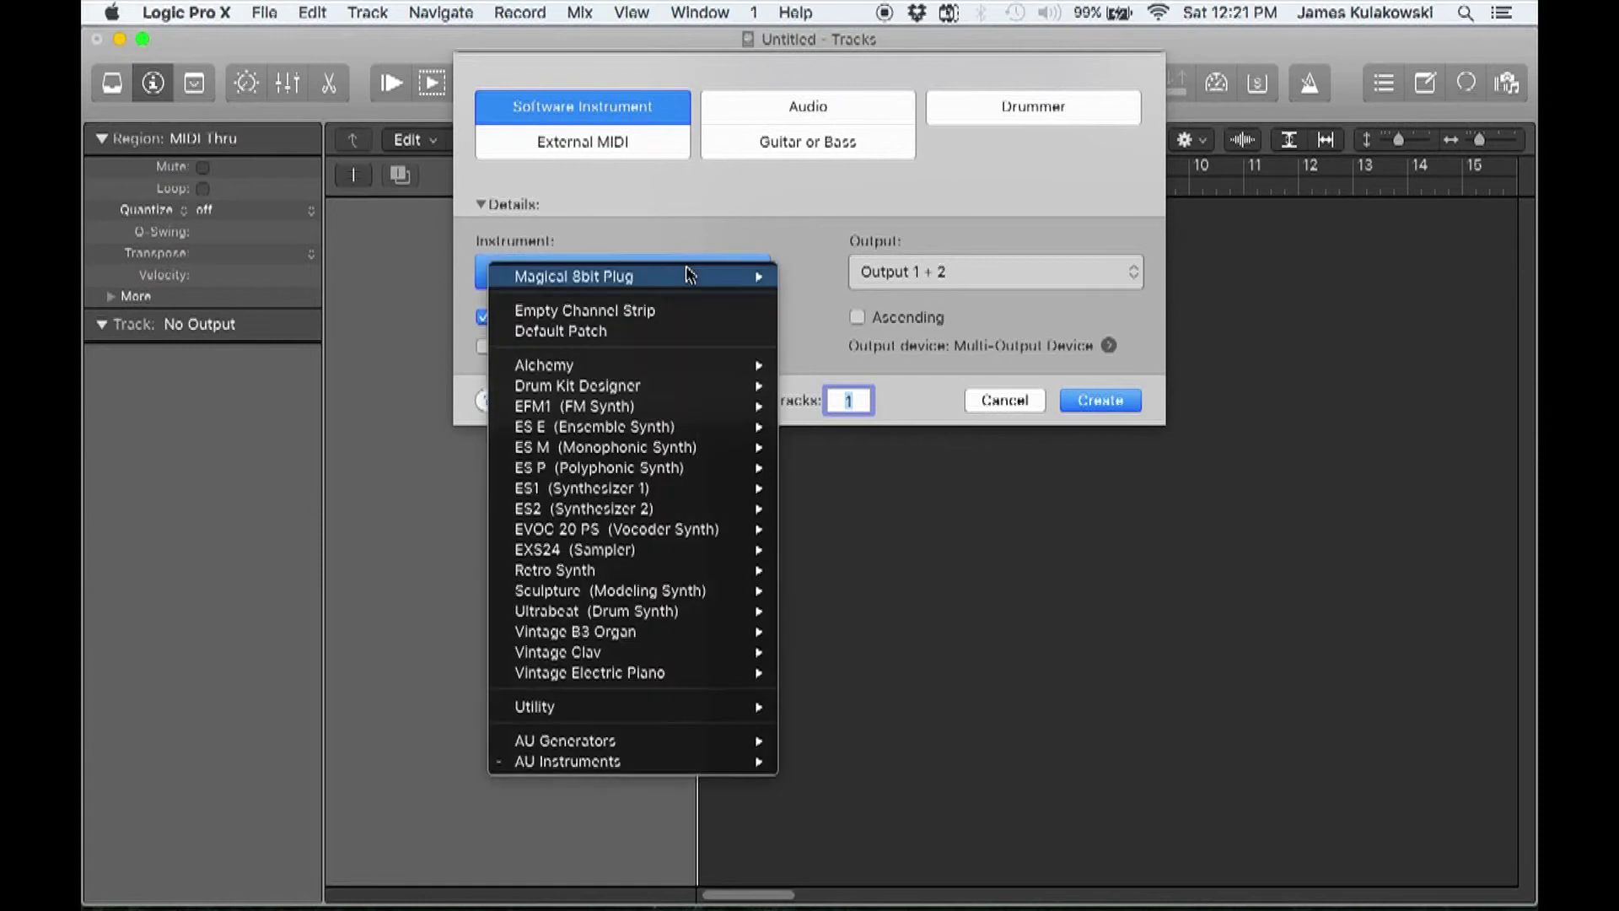
Step: Create one software instrument track with the Magical 8bit Plug and check the plug-in's oscillator settings
mouse_move(694, 274)
left_click(854, 278)
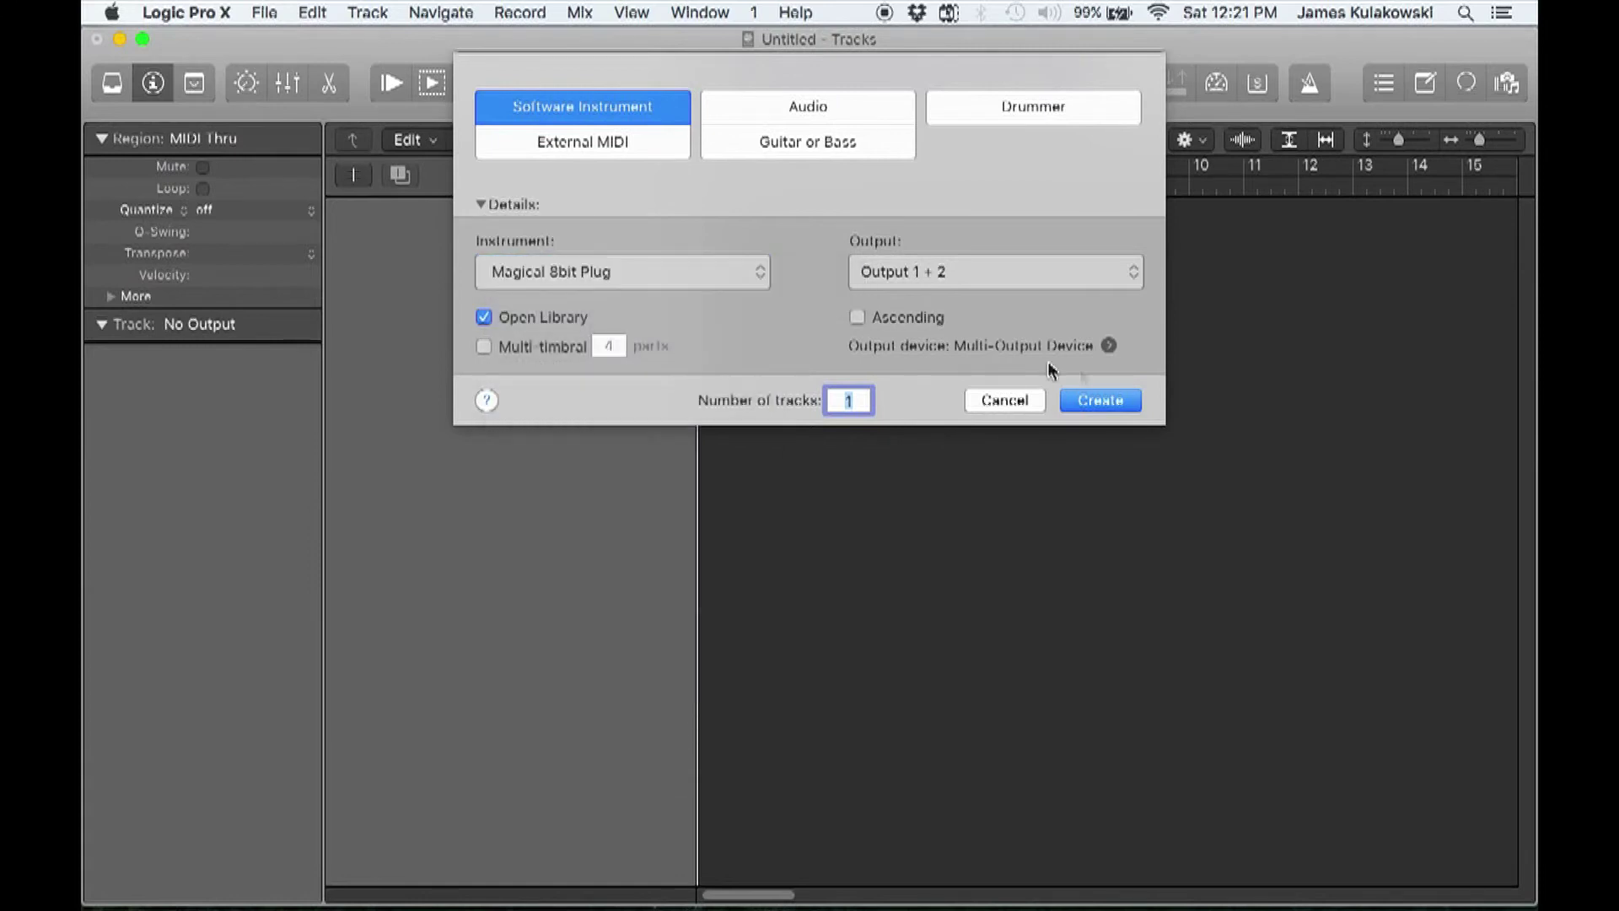
left_click(1105, 401)
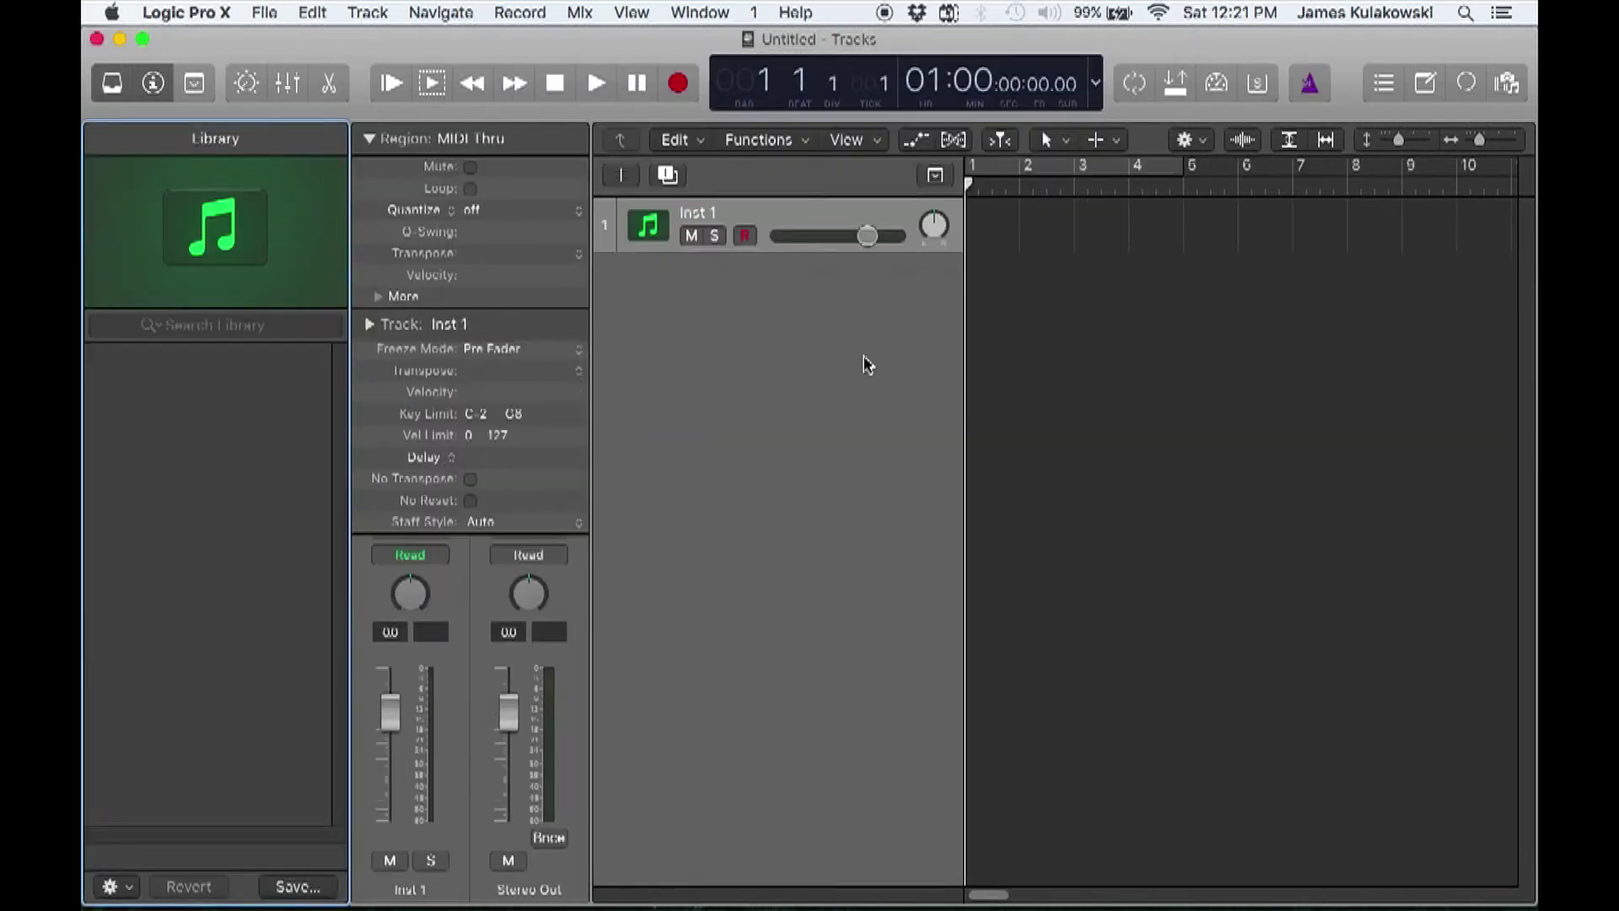
left_click(414, 419)
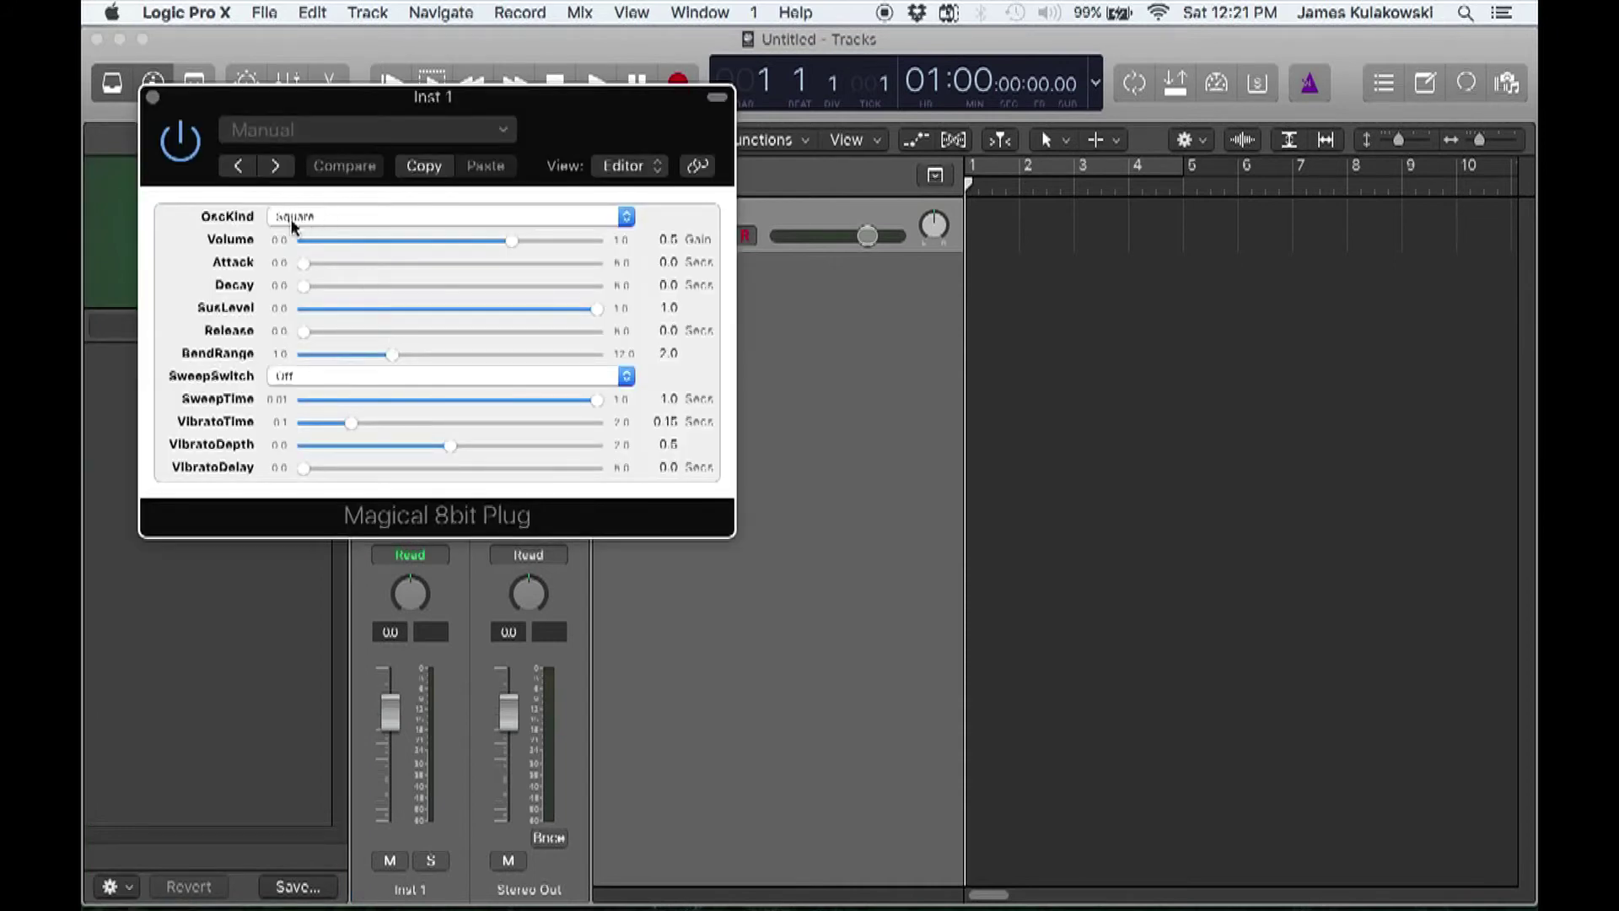
left_click(153, 97)
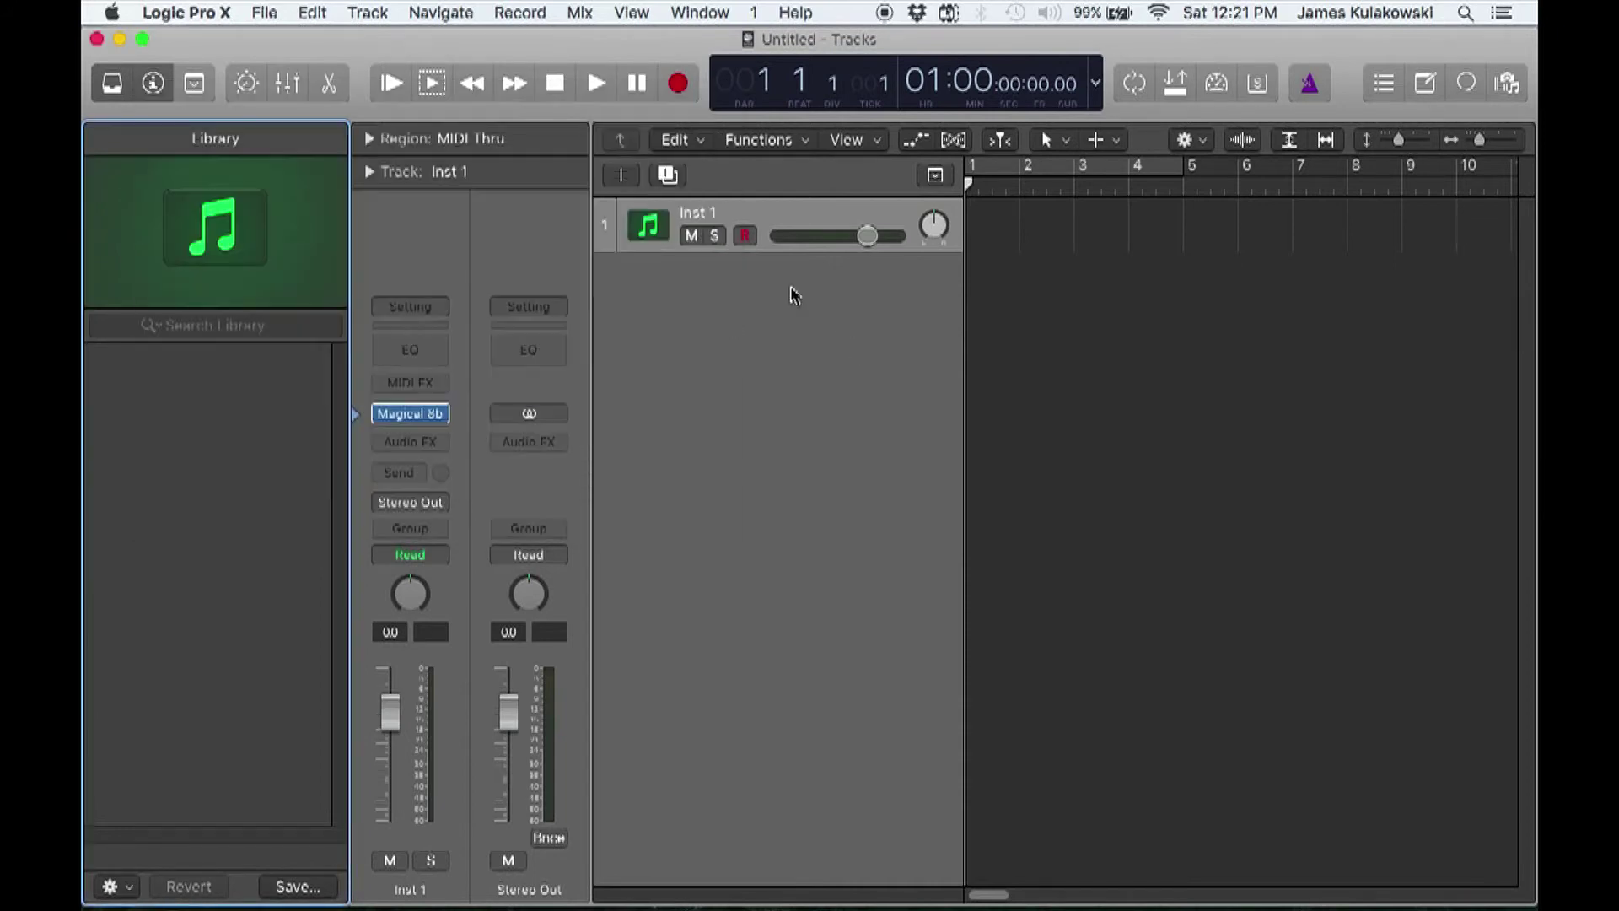
Step: Duplicate the Magical 8bit Plug track four times to get five instrument tracks
key("super+d")
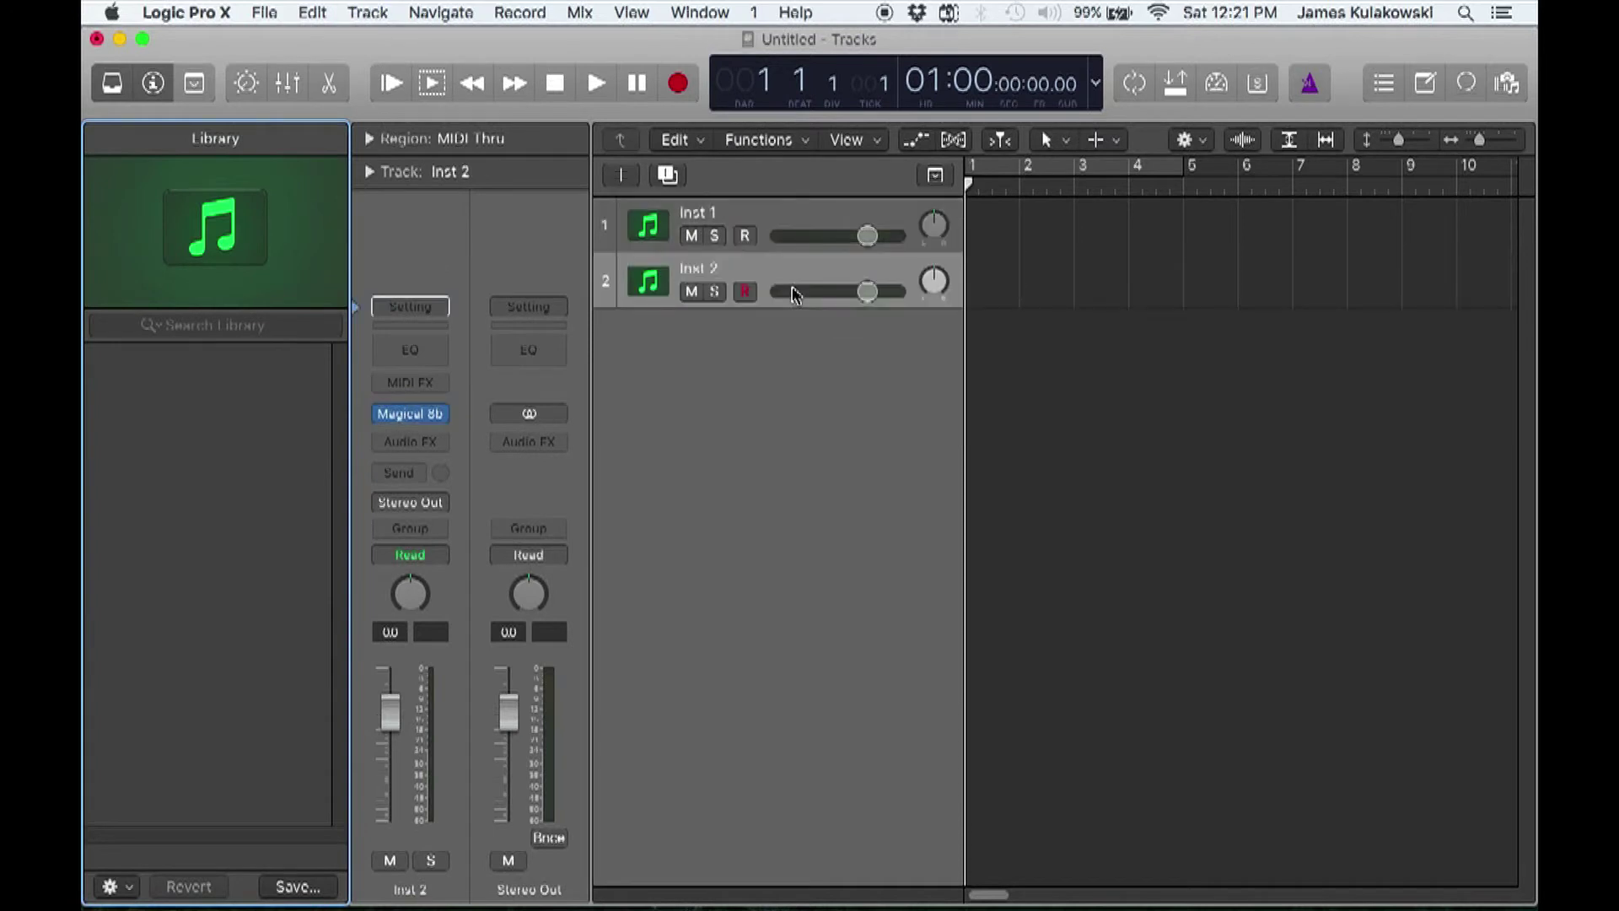
key("super+d")
key("super+d")
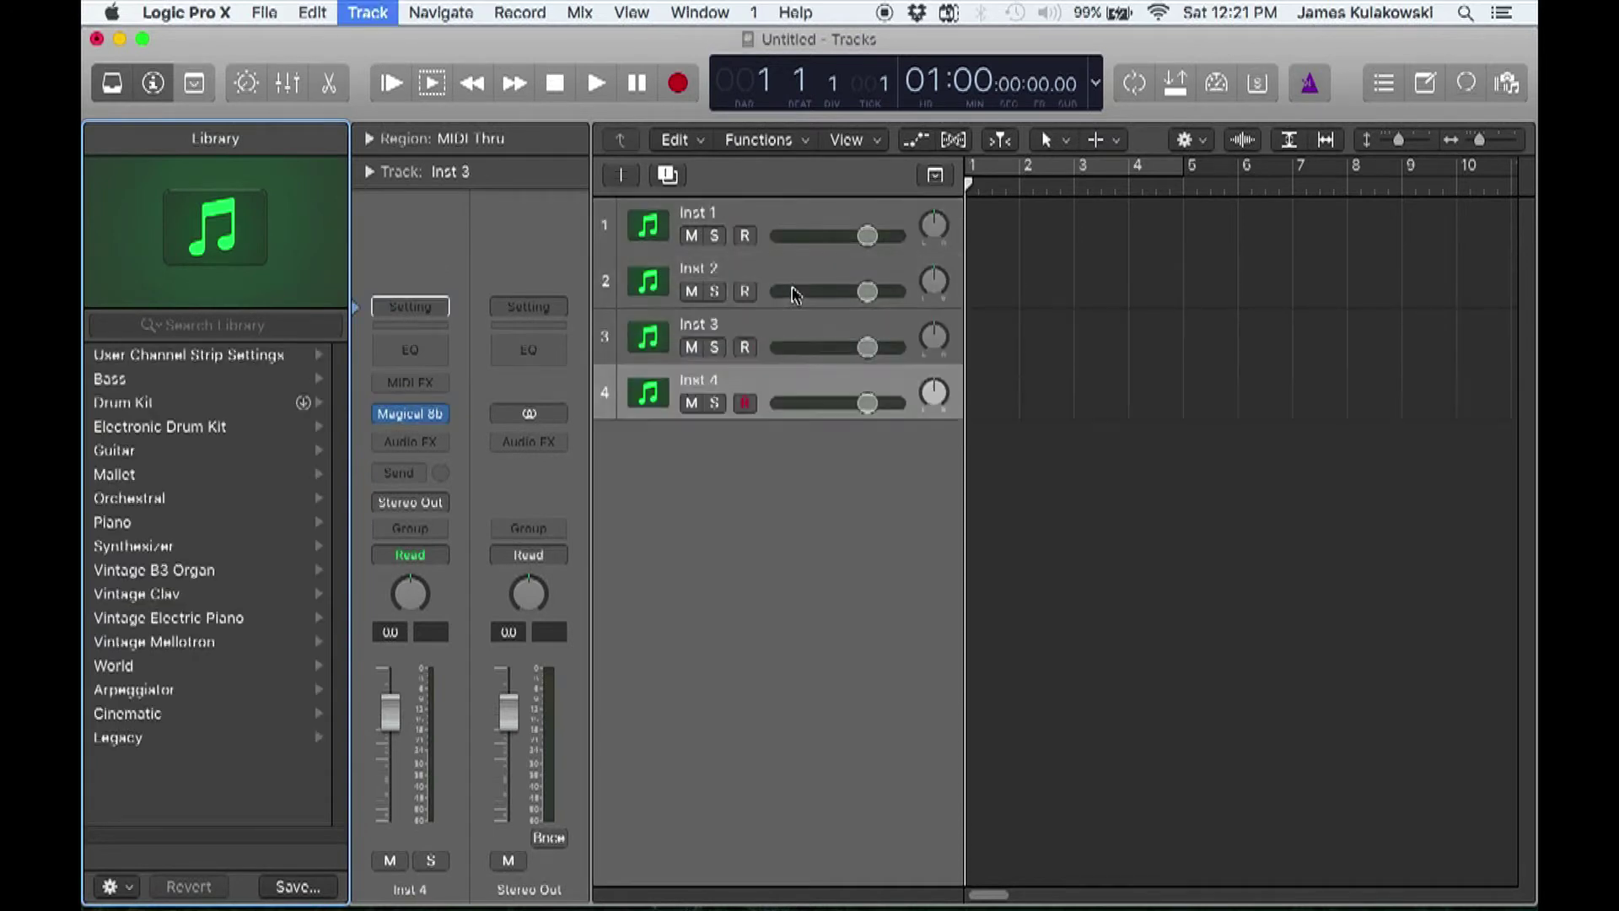
key("super+d")
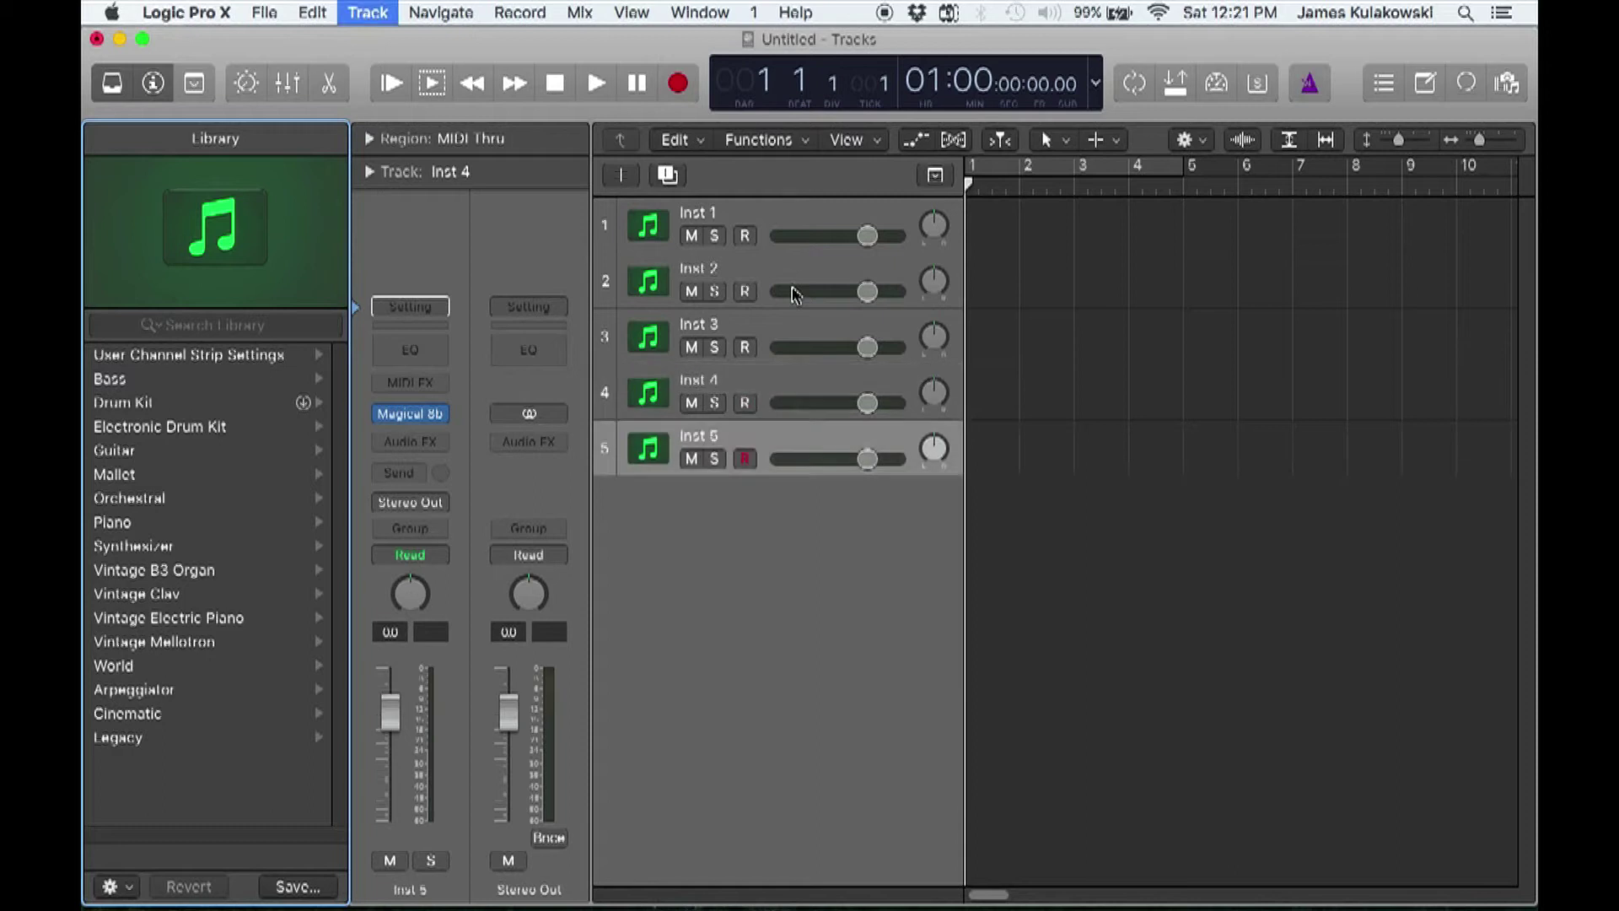
Step: Set the oscillator kind of the Magical 8bit Plug on track Inst 2 to 25%Pulse
left_click(780, 272)
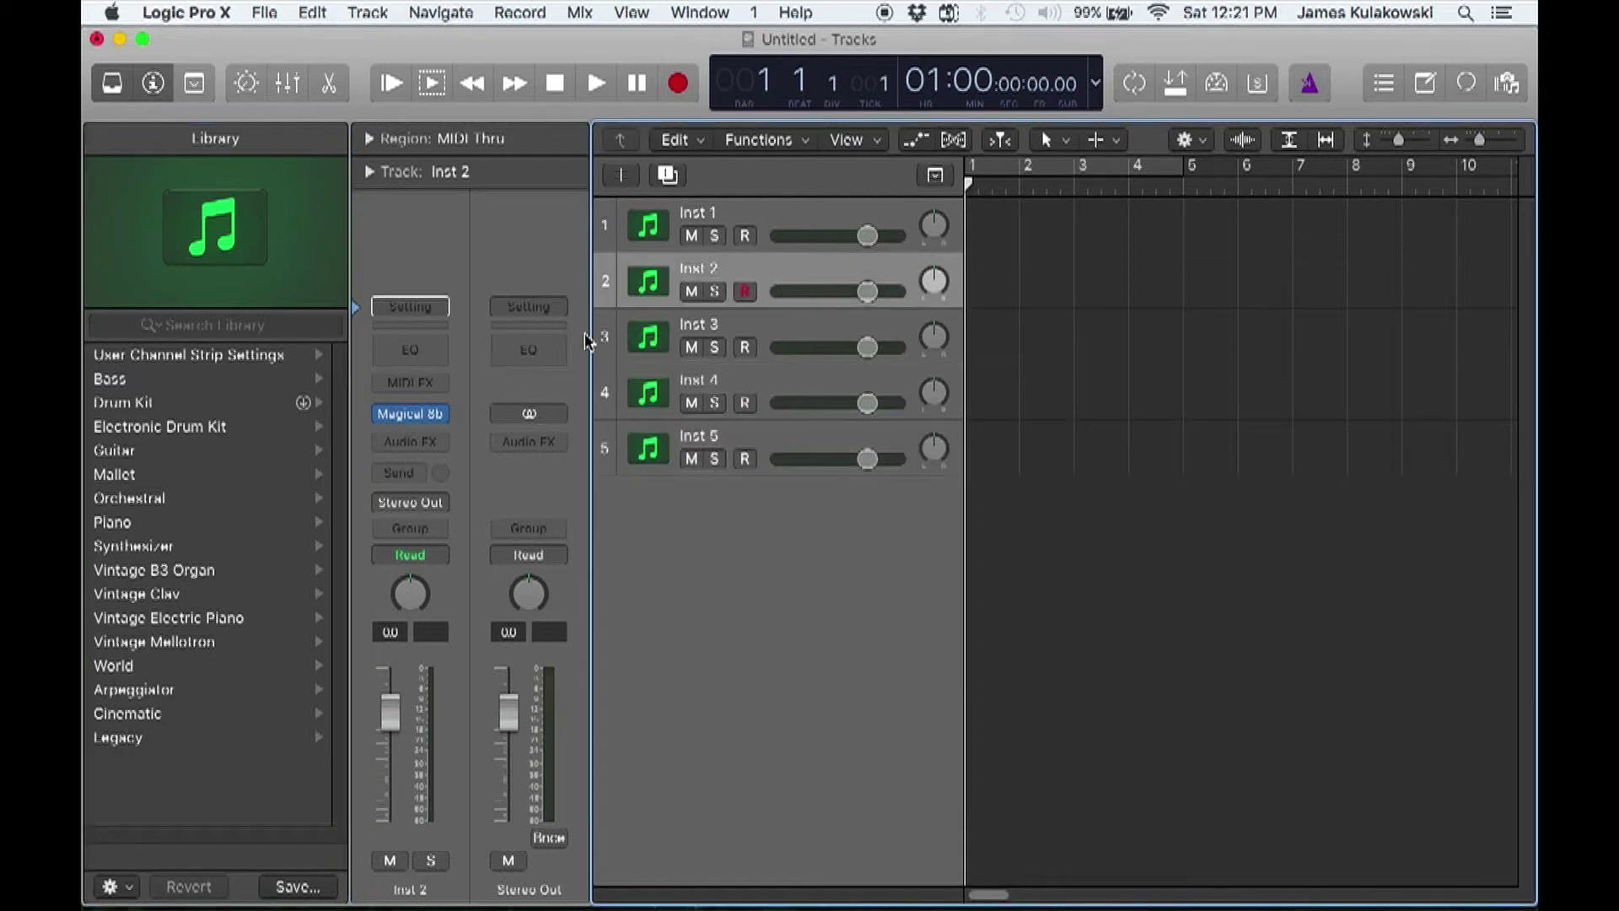
left_click(412, 413)
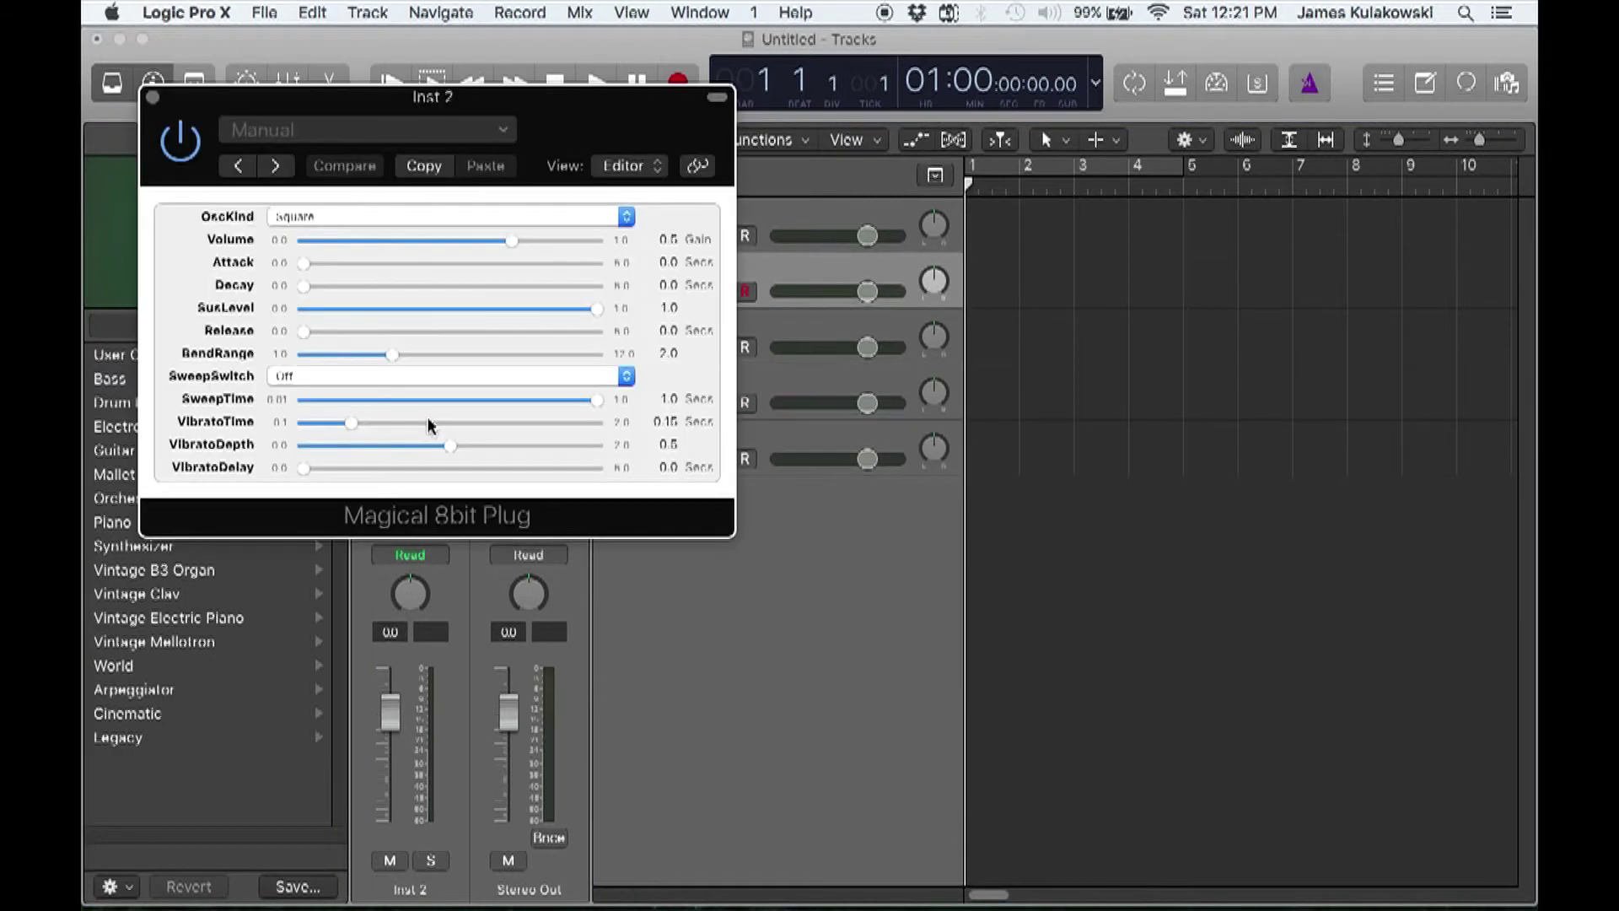
left_click(326, 221)
left_click(330, 258)
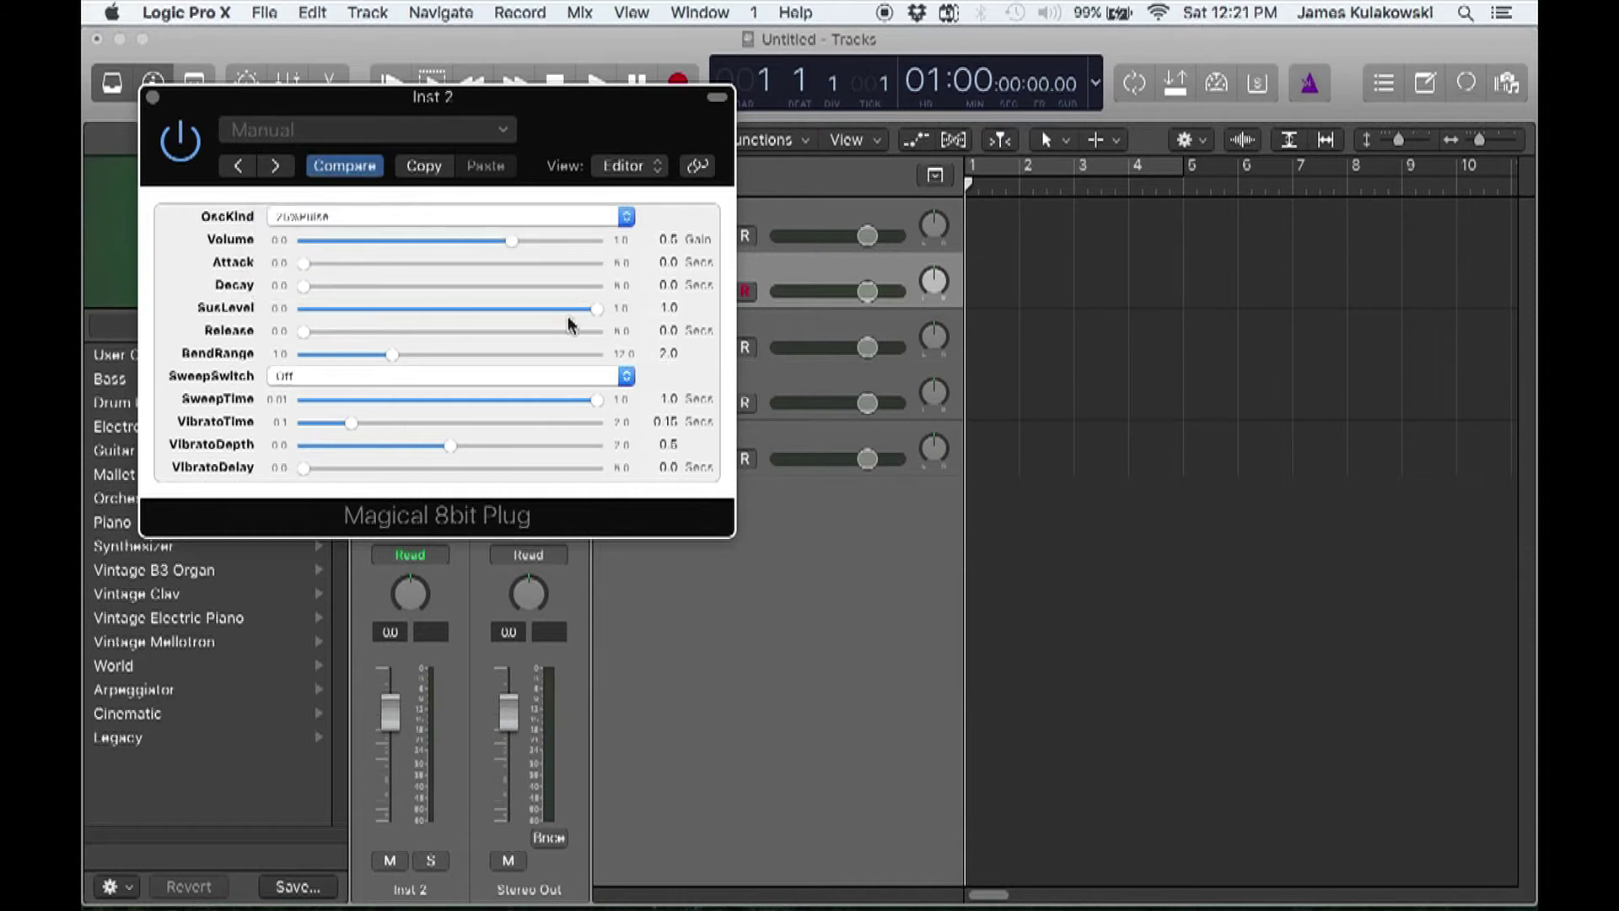
left_click(153, 97)
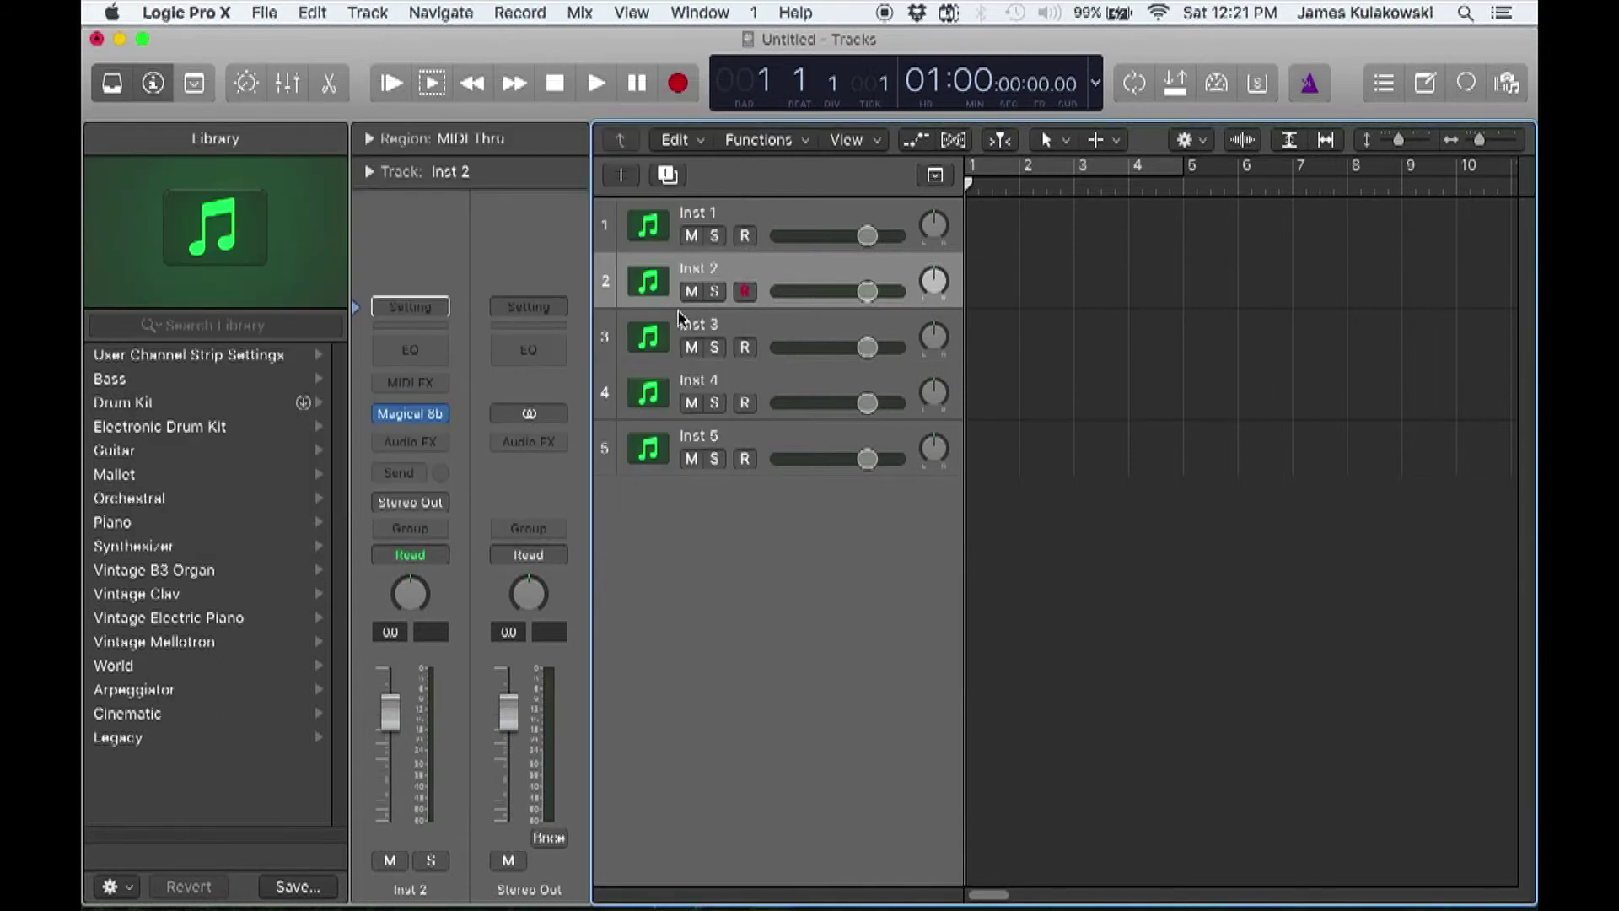
Step: Set the oscillator kind of the Magical 8bit Plug on track Inst 3 to 12.5%Pulse
left_click(731, 325)
left_click(409, 413)
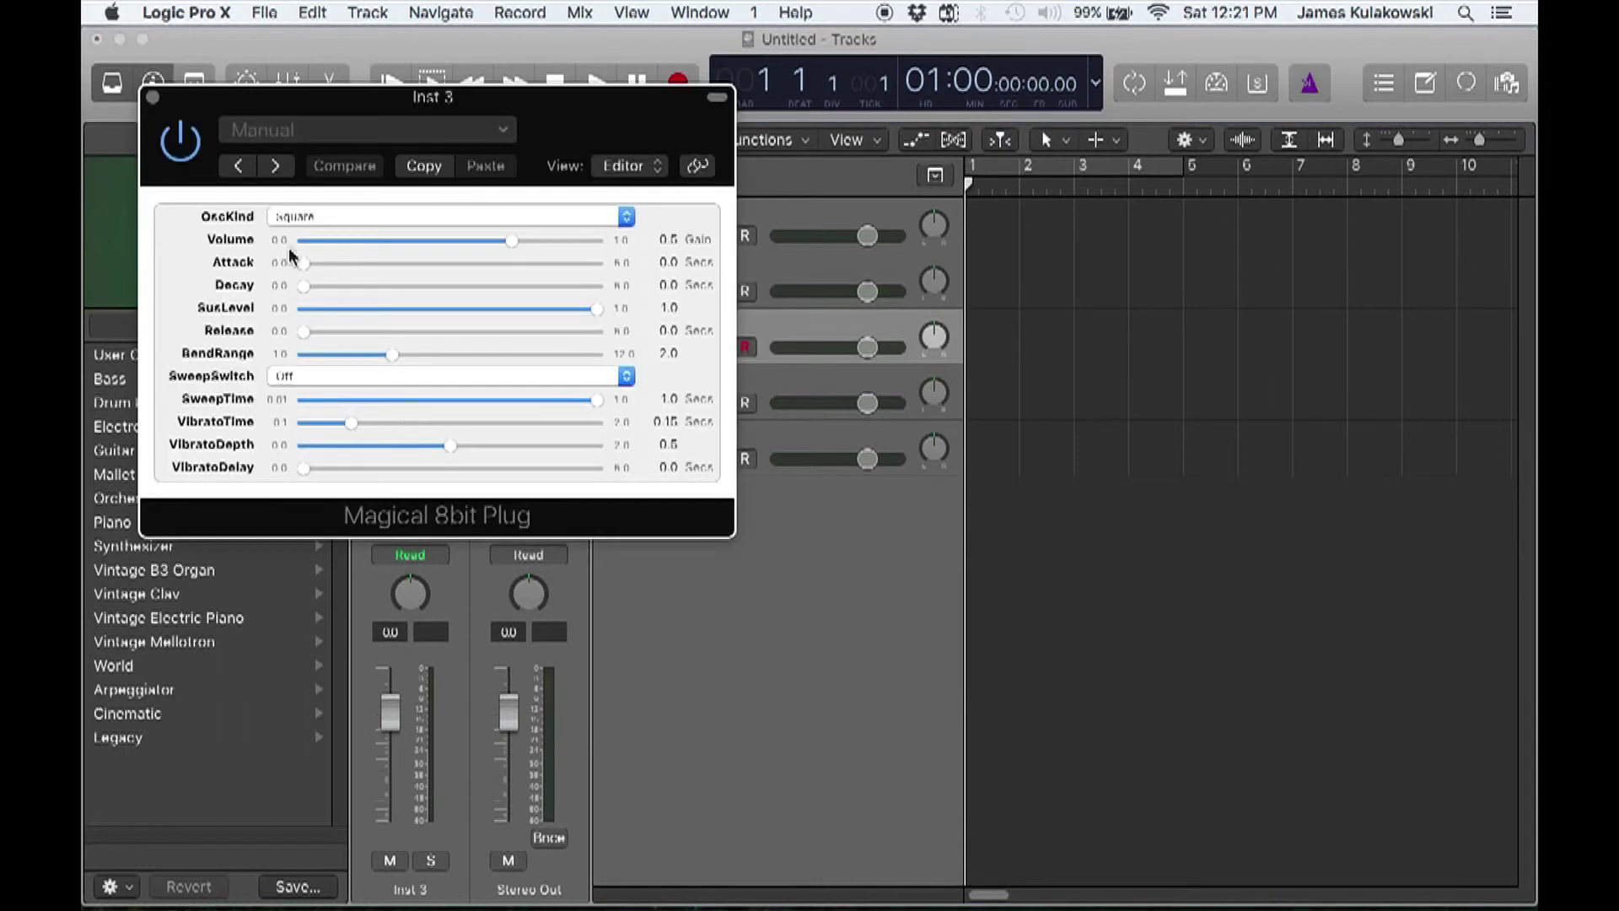
left_click(291, 216)
left_click(299, 276)
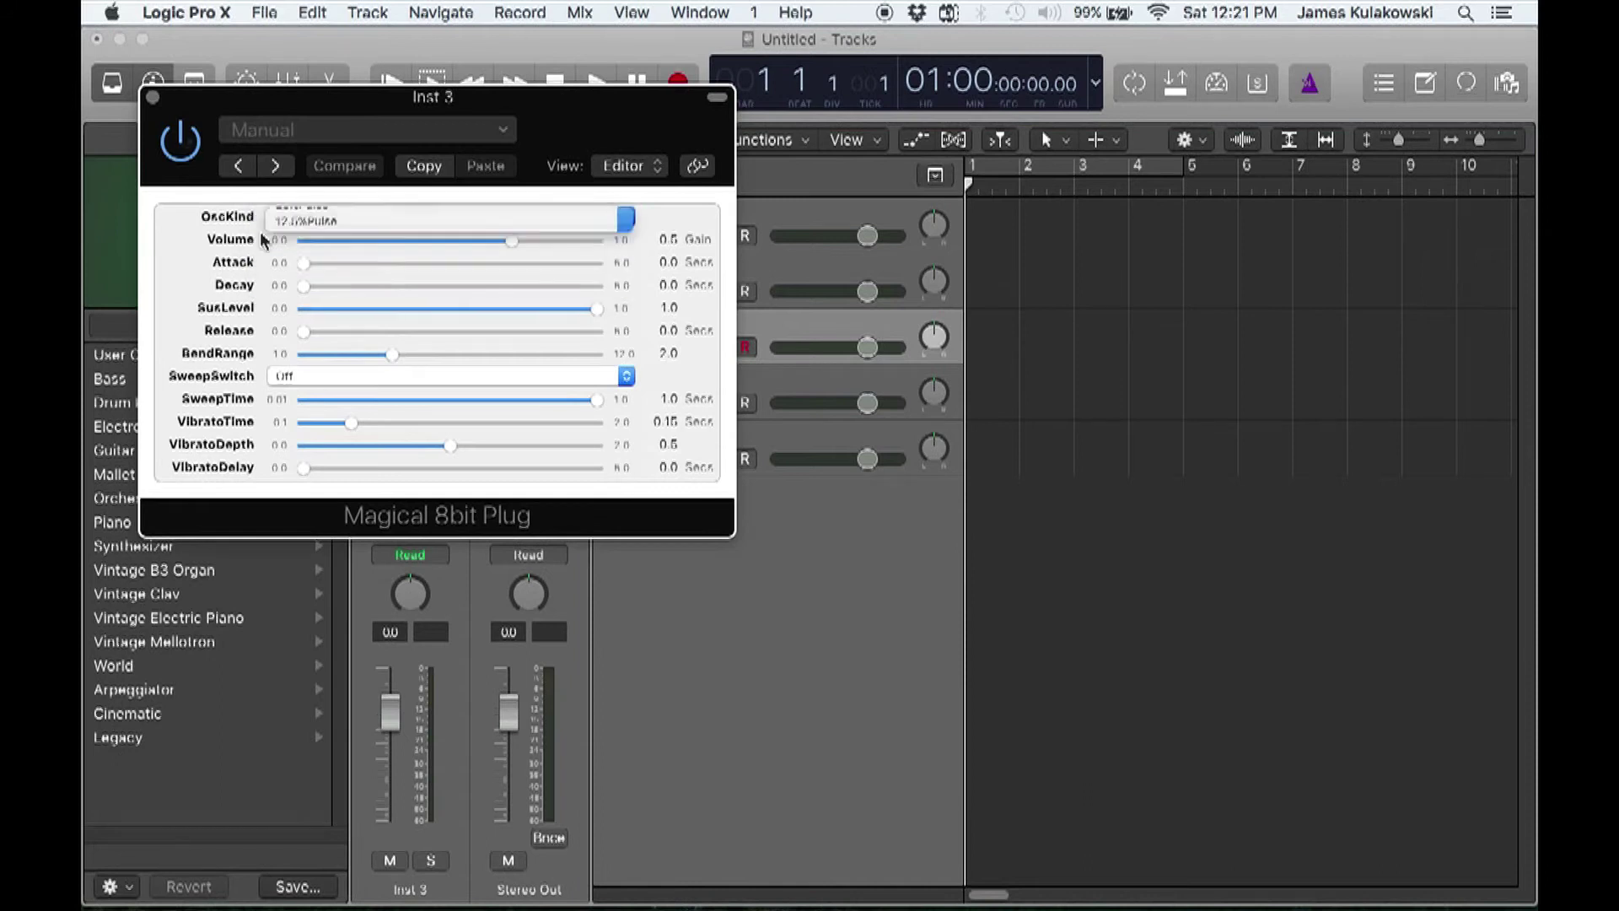
left_click(152, 97)
Step: Set the oscillator kind of the Magical 8bit Plug on track Inst 4 to Triangle
left_click(747, 384)
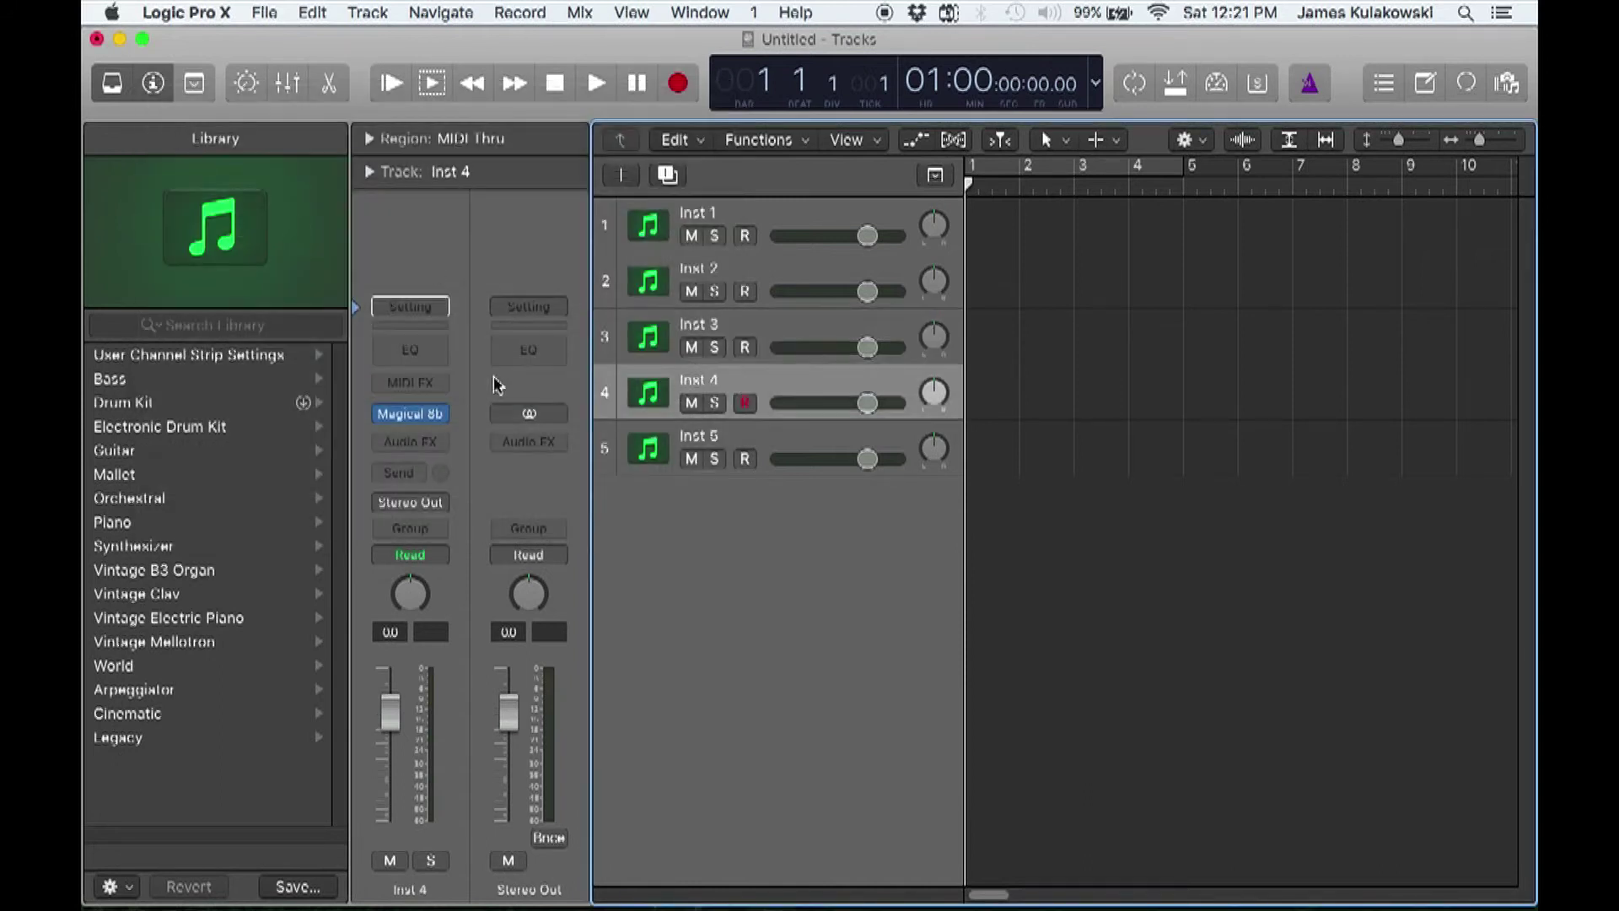
left_click(410, 413)
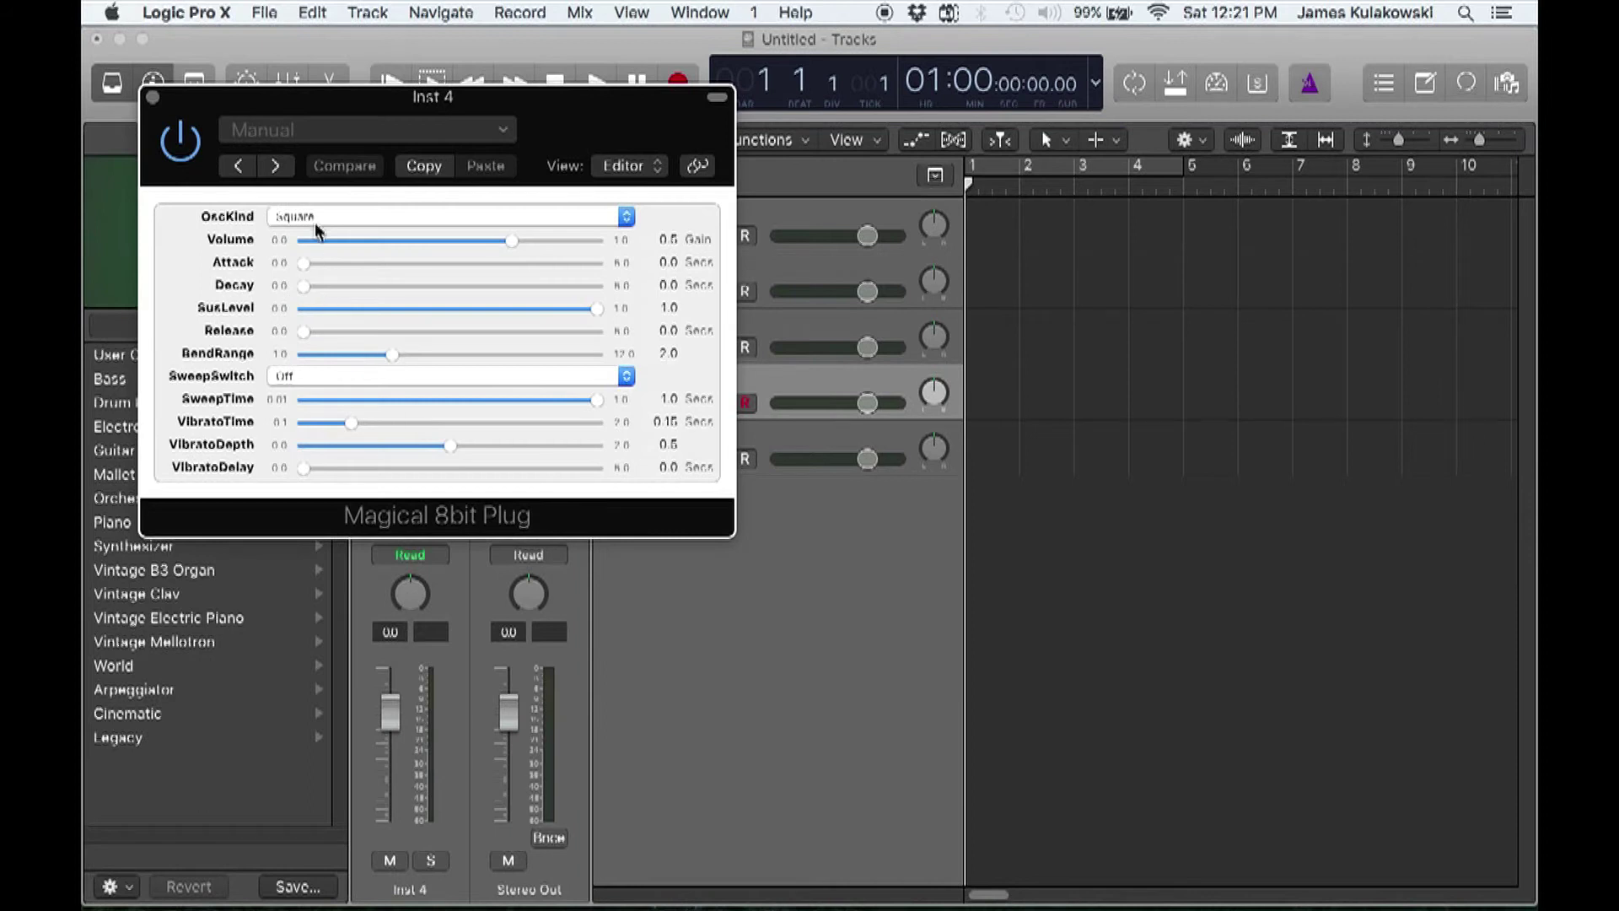
left_click(317, 221)
left_click(303, 242)
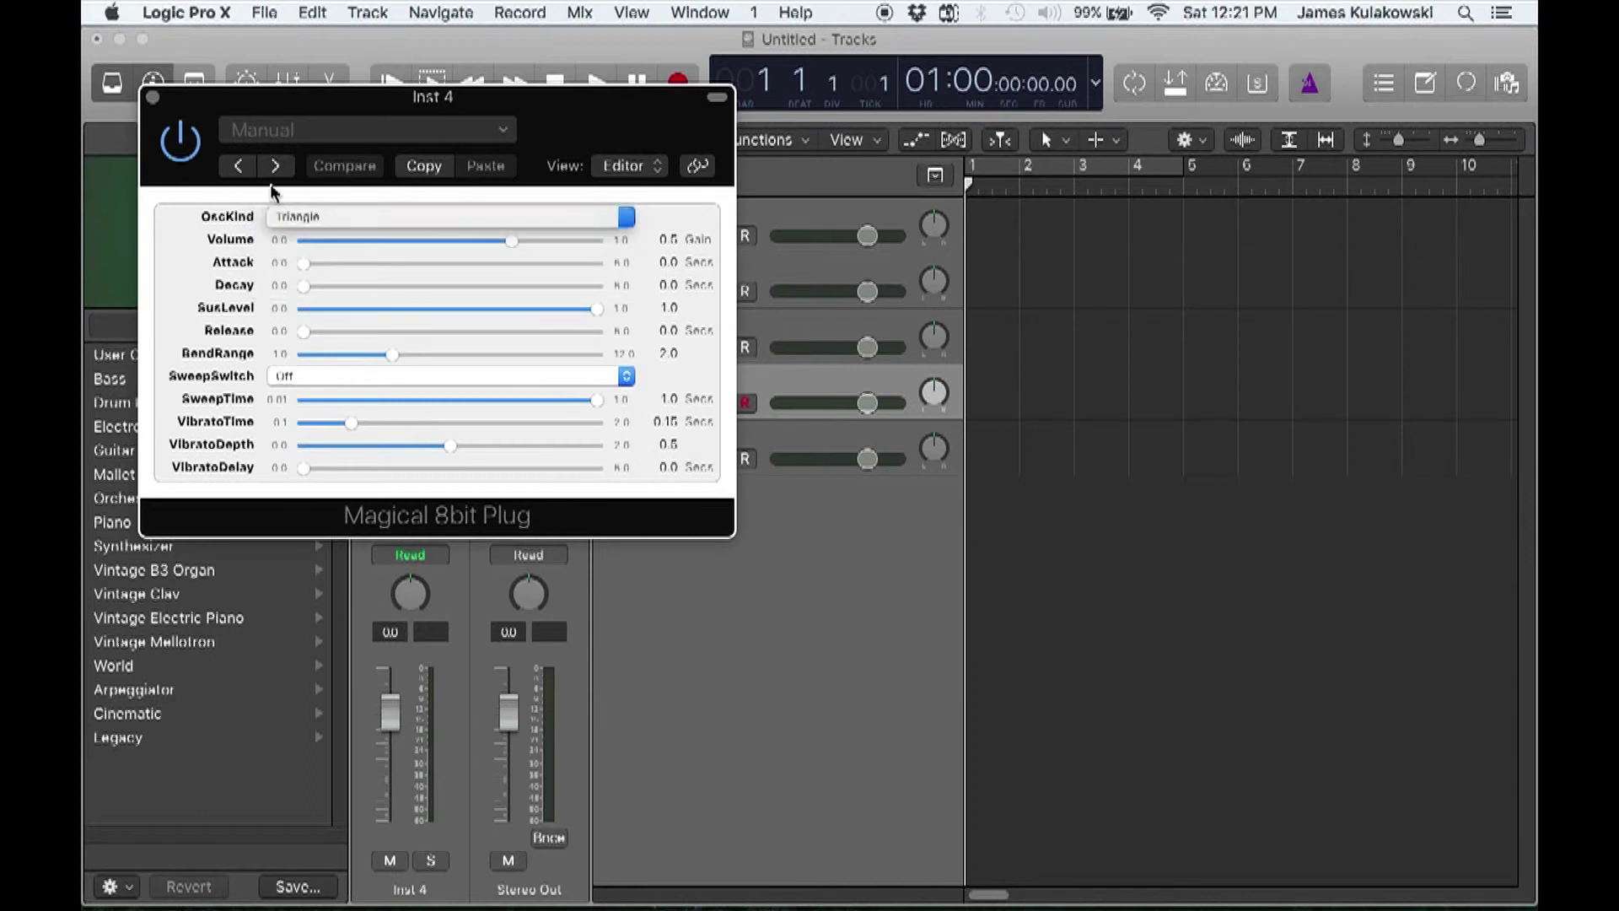
left_click(152, 97)
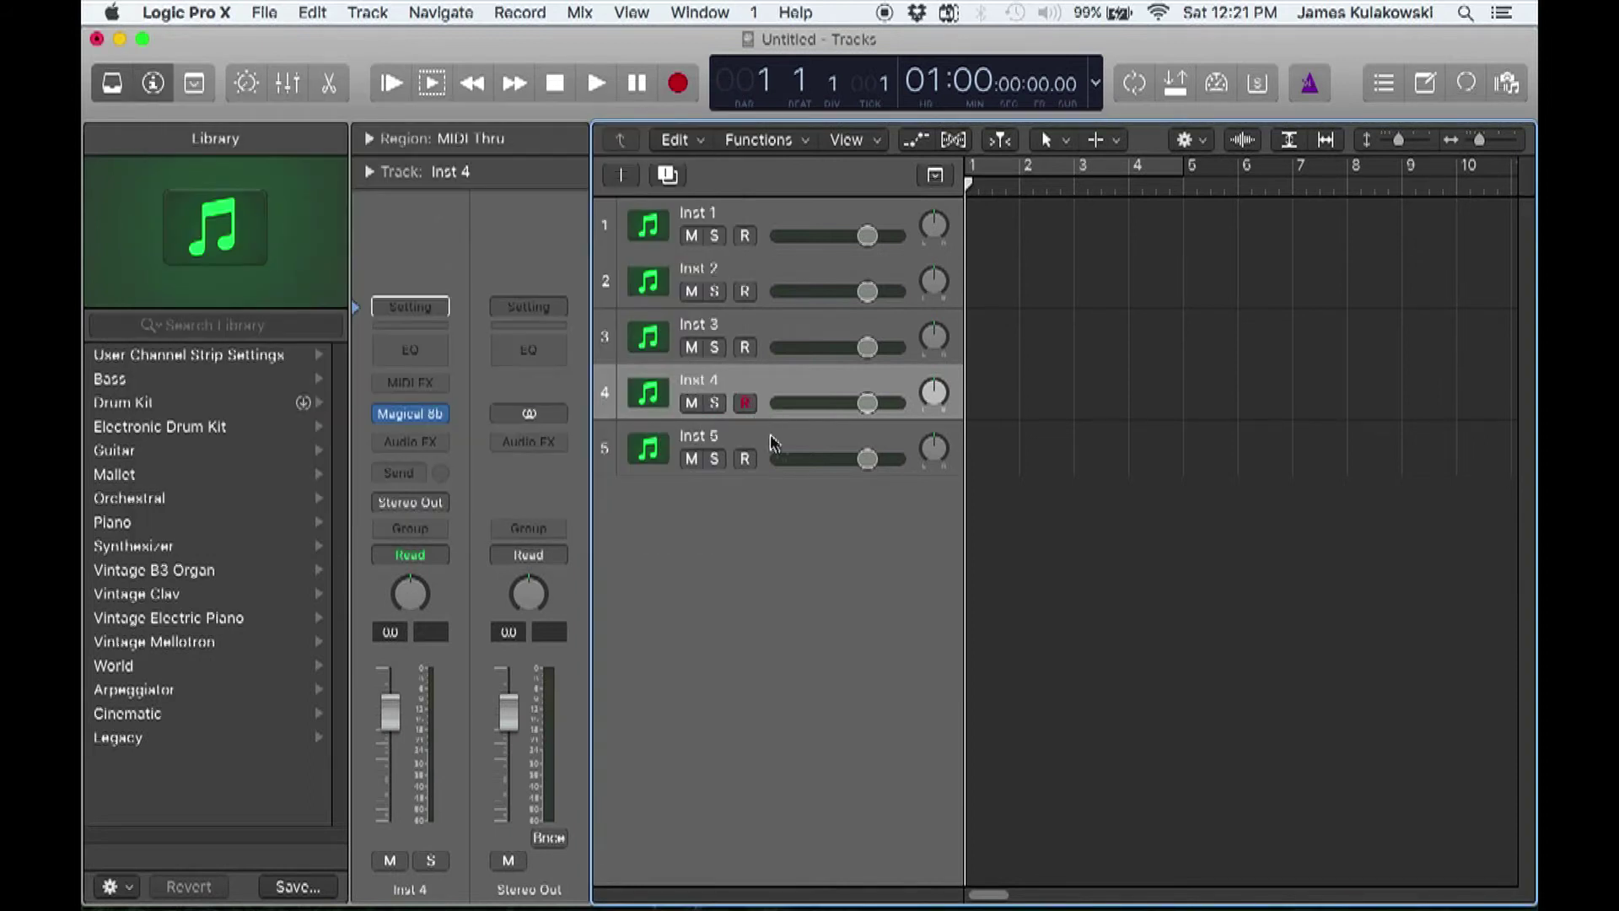
Step: Set the oscillator kind of the Magical 8bit Plug on track Inst 5 to Noise
left_click(769, 439)
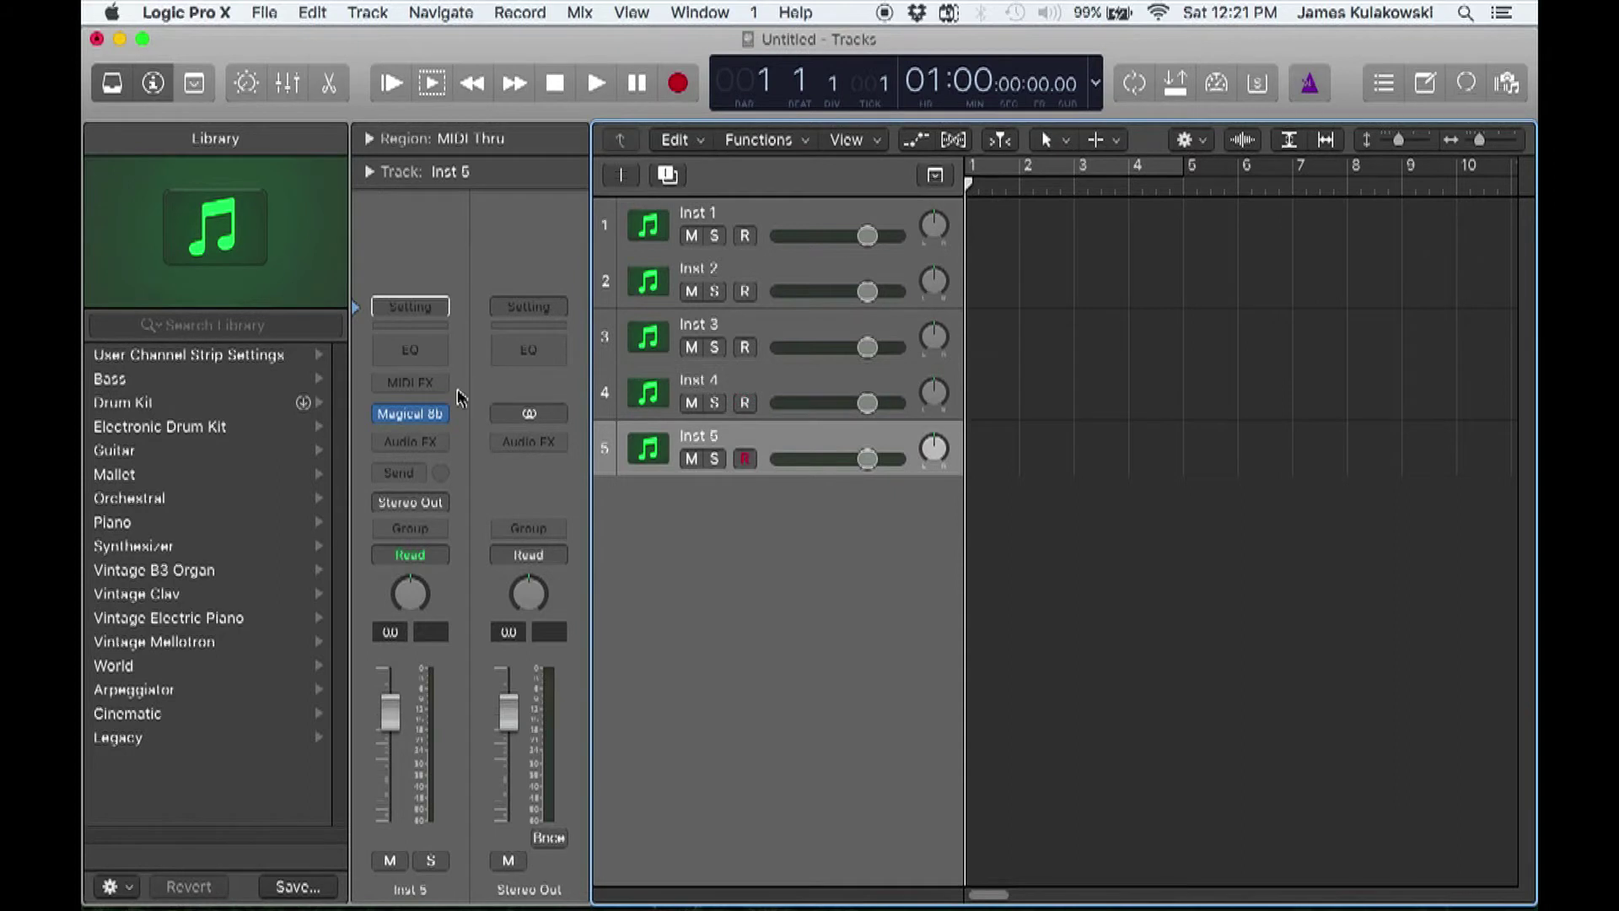
left_click(414, 415)
left_click(341, 221)
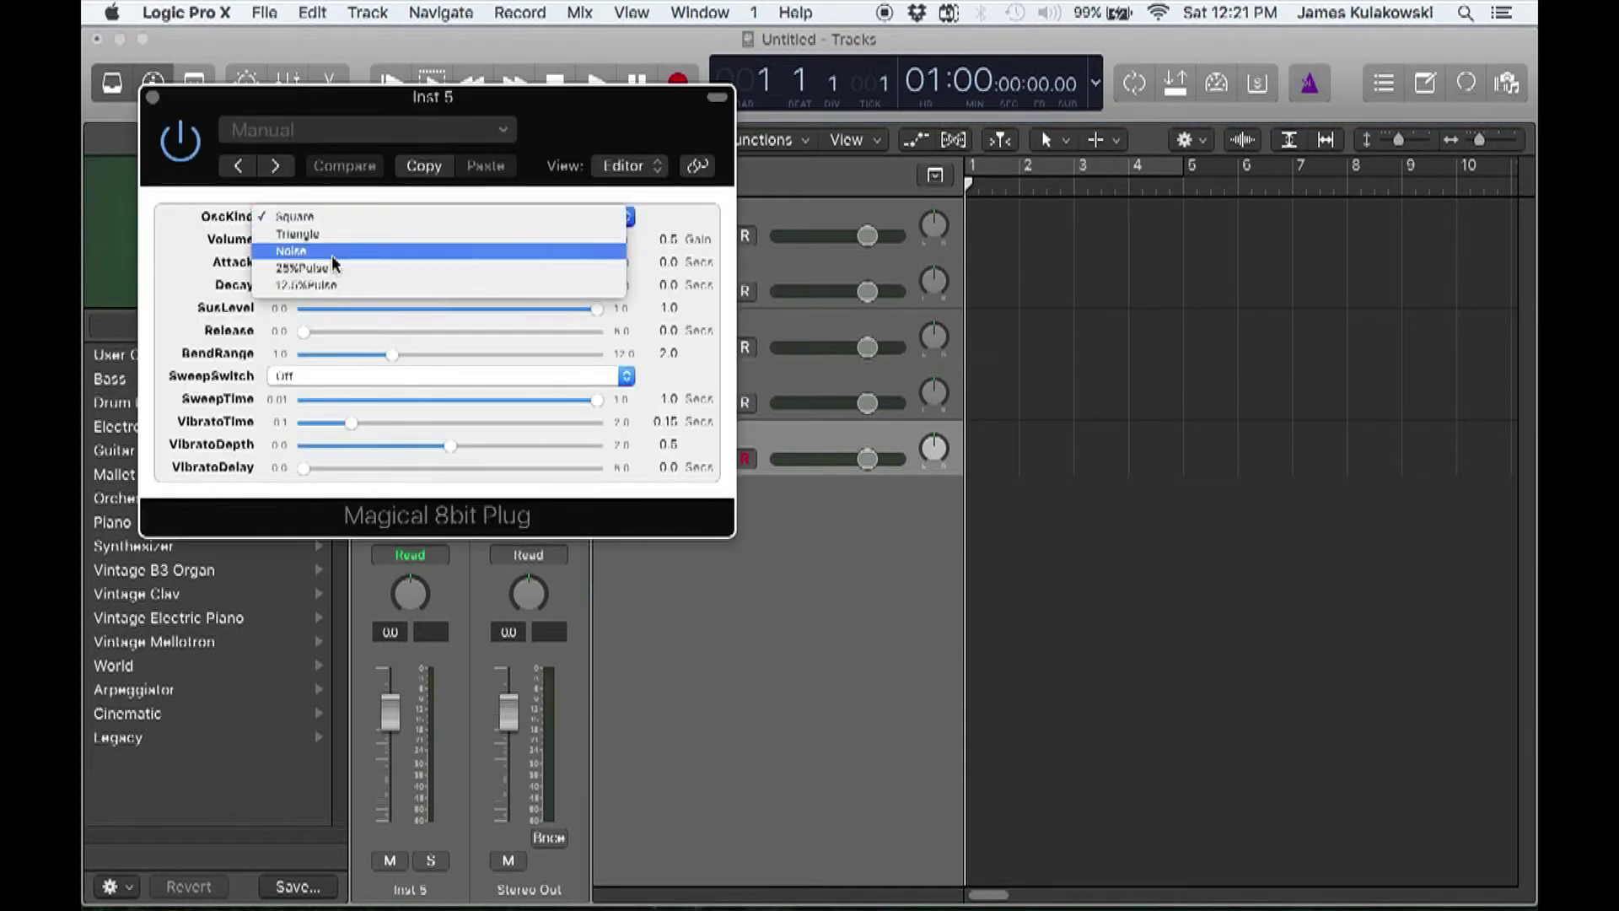
left_click(331, 253)
left_click(153, 97)
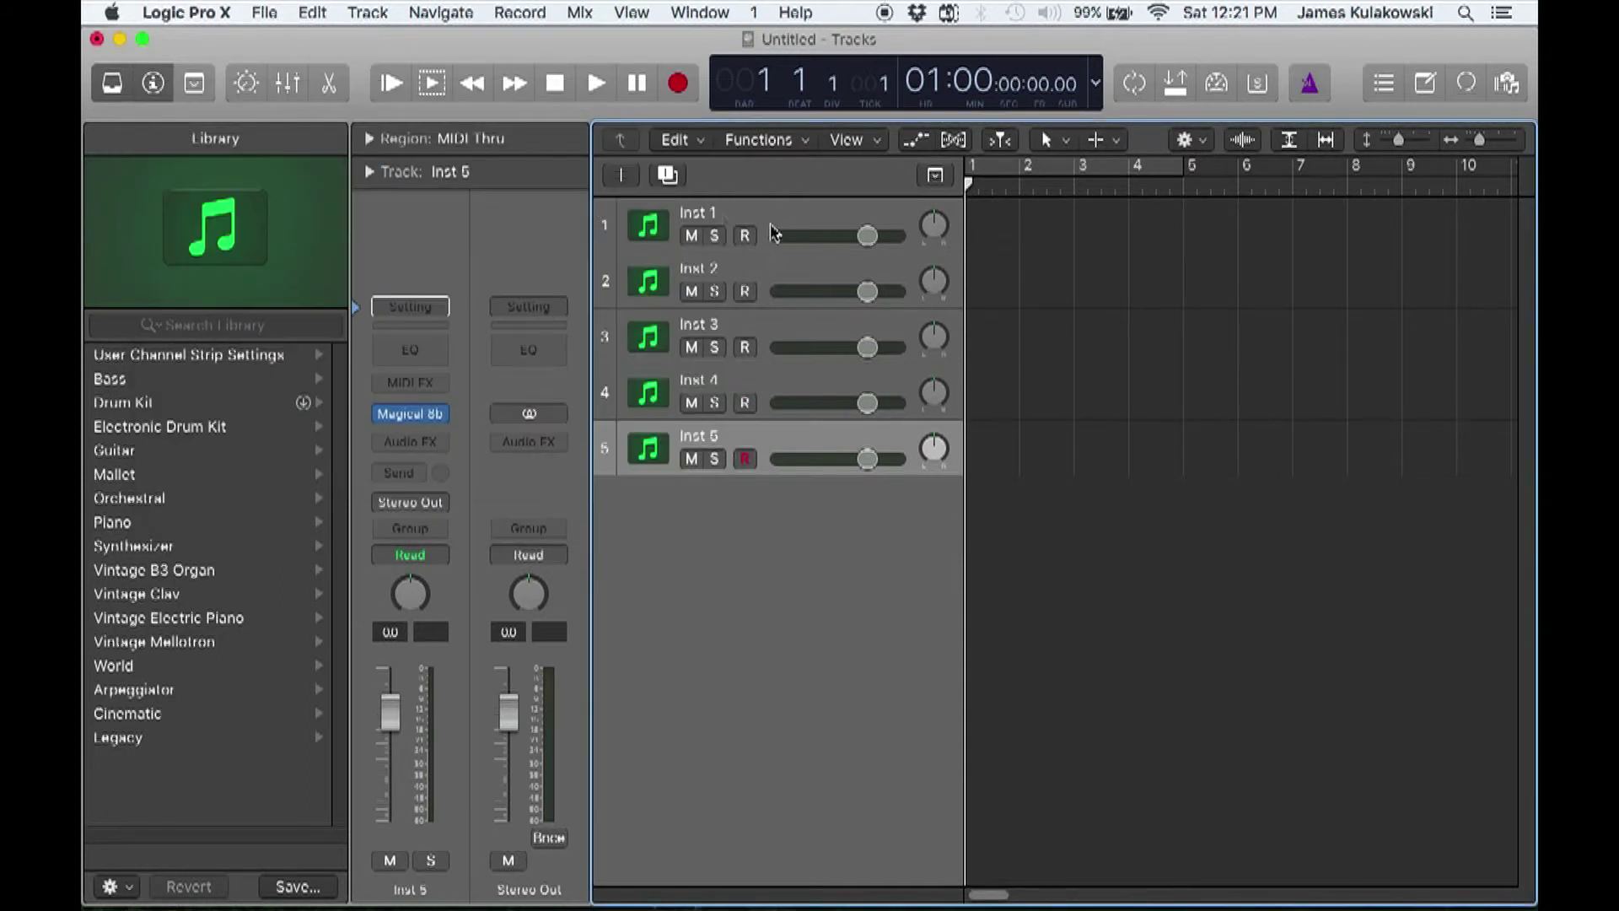
Step: Rename the first track as Square
double_click(698, 211)
type("Sqaure")
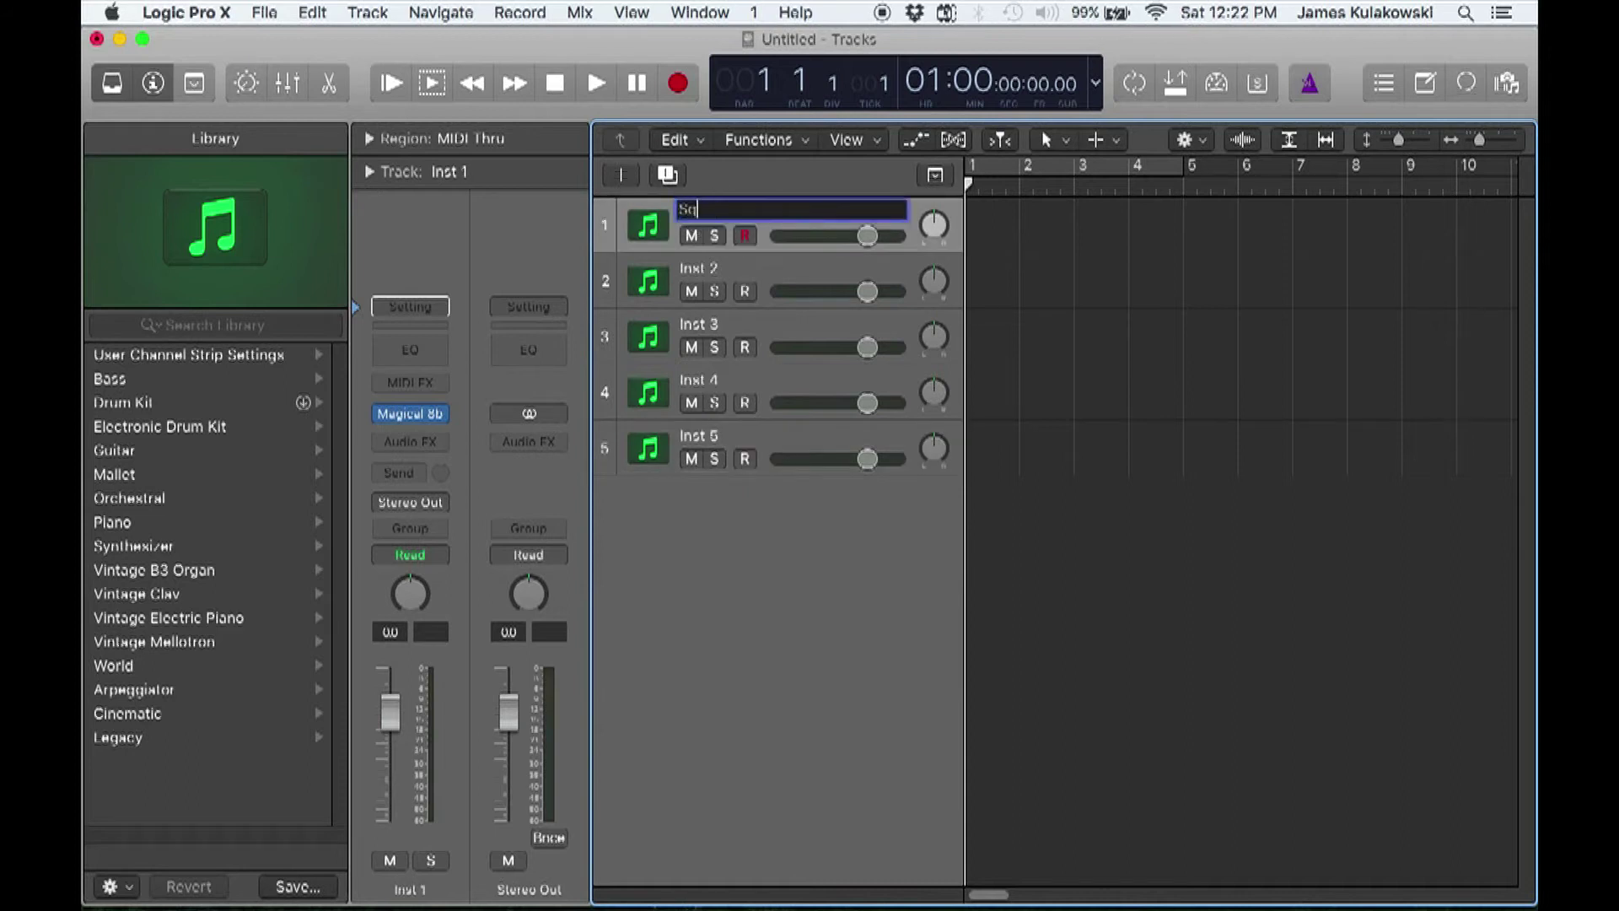
key("Return")
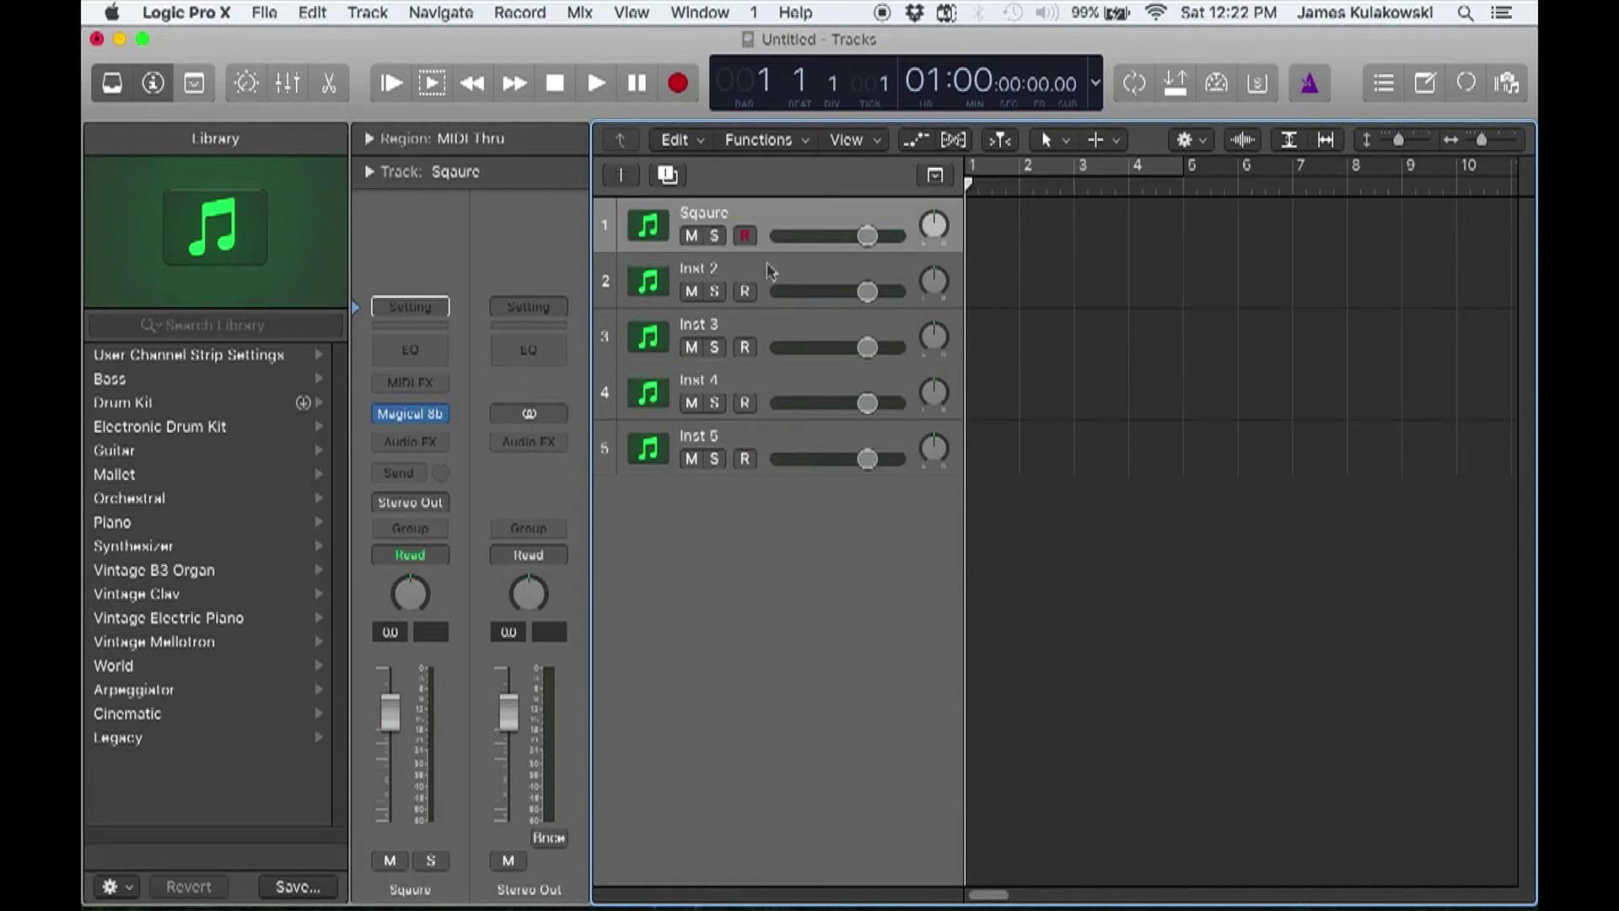
double_click(717, 209)
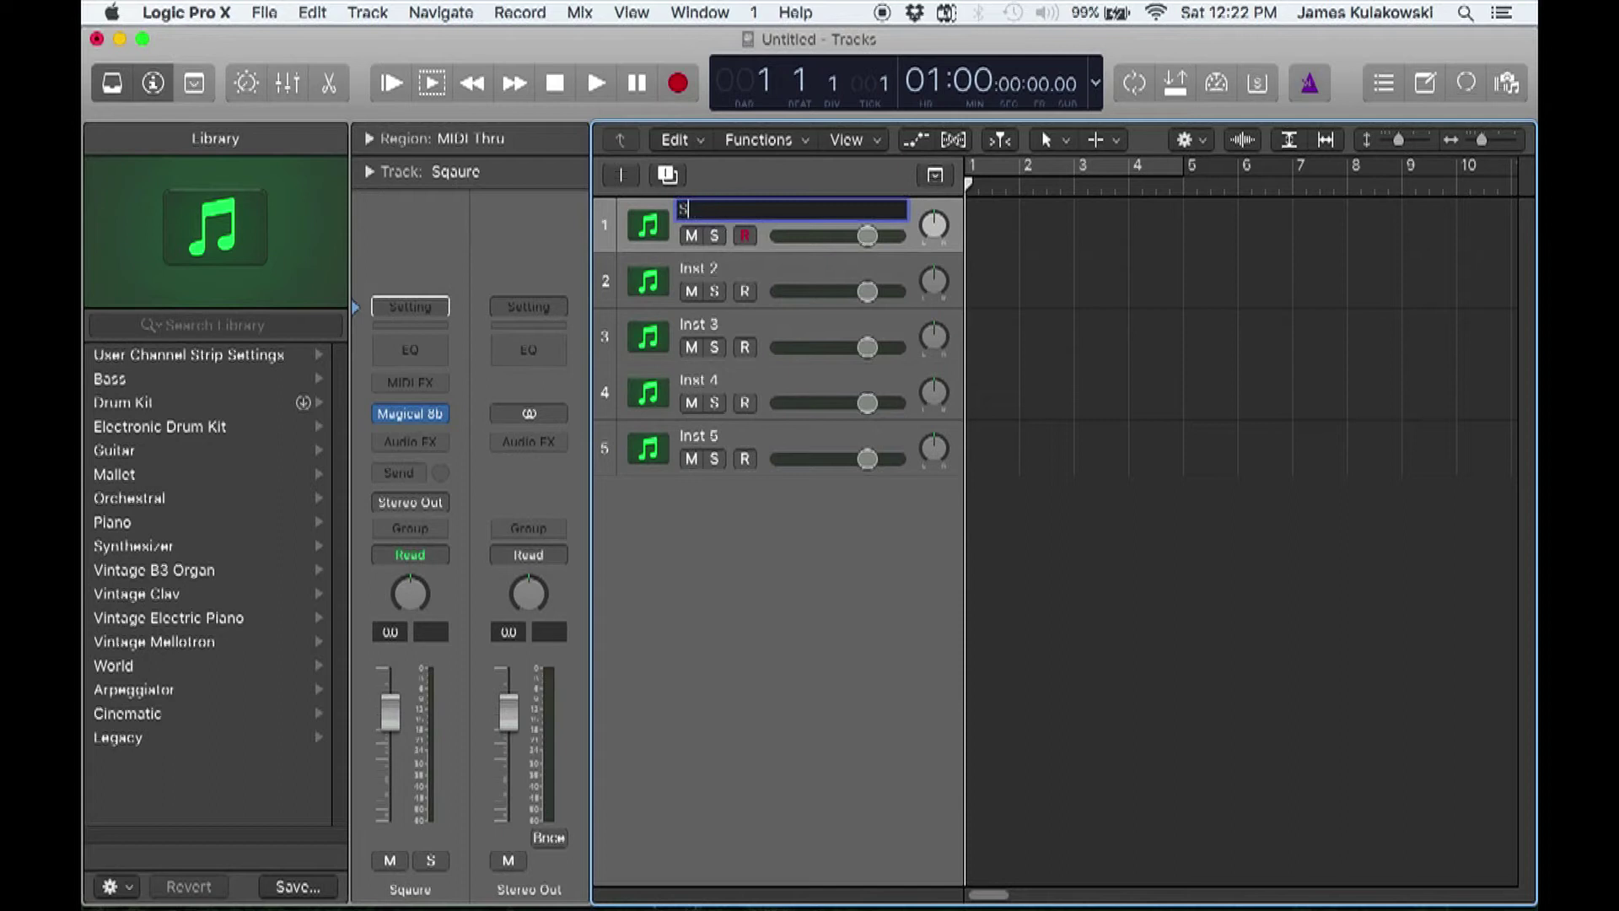
type("Square")
key("Return")
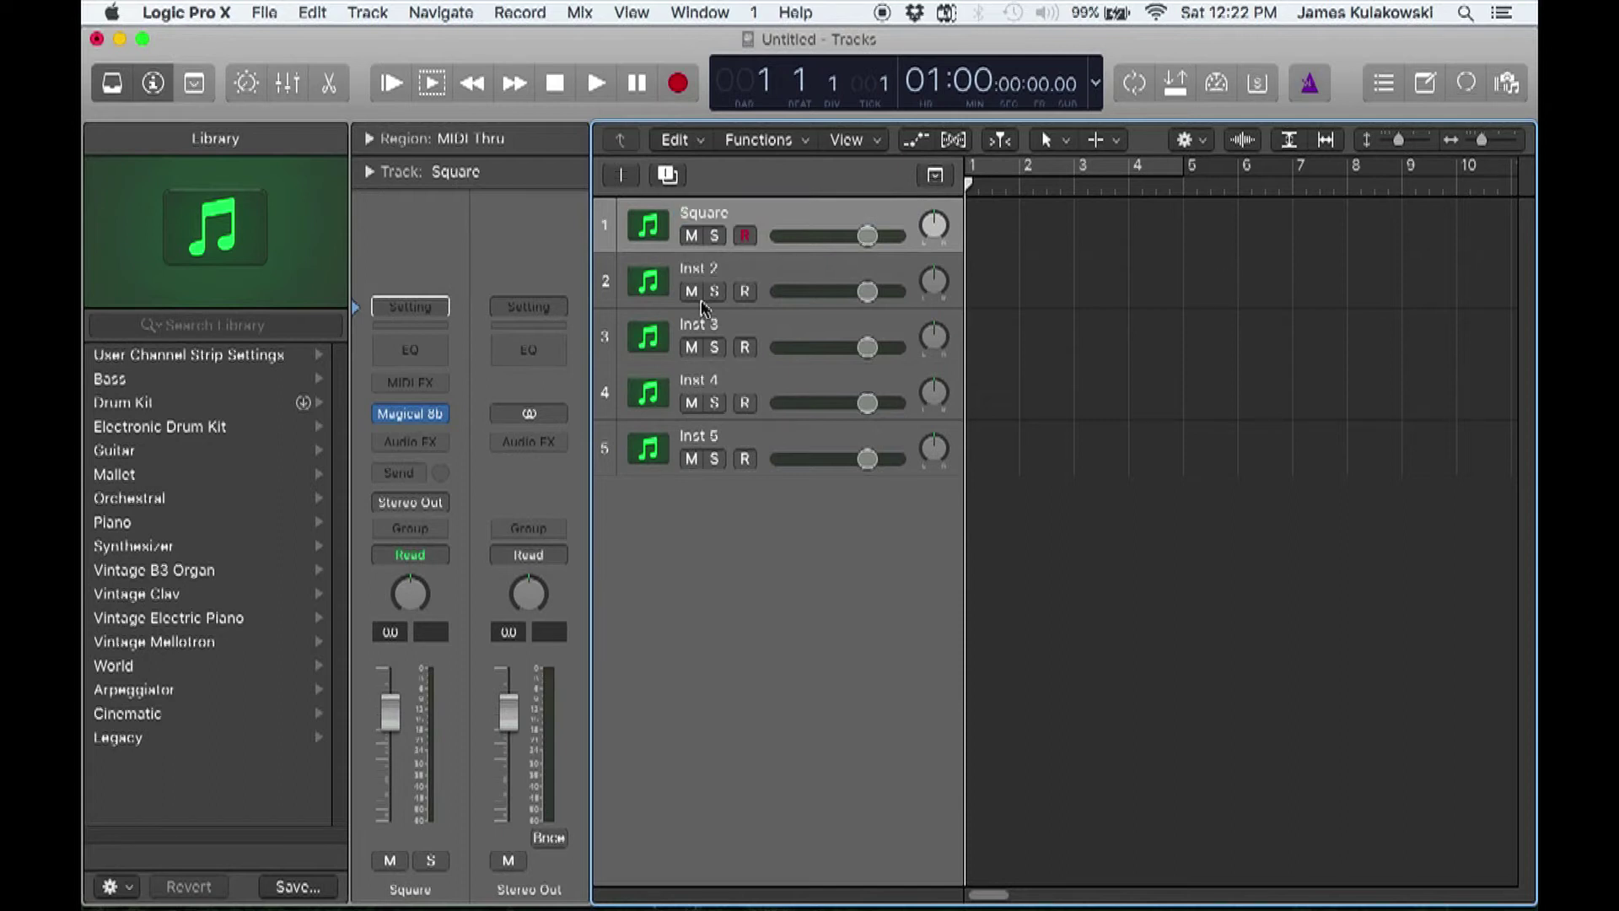
Step: Rename the second track as 25% Pulse
double_click(708, 270)
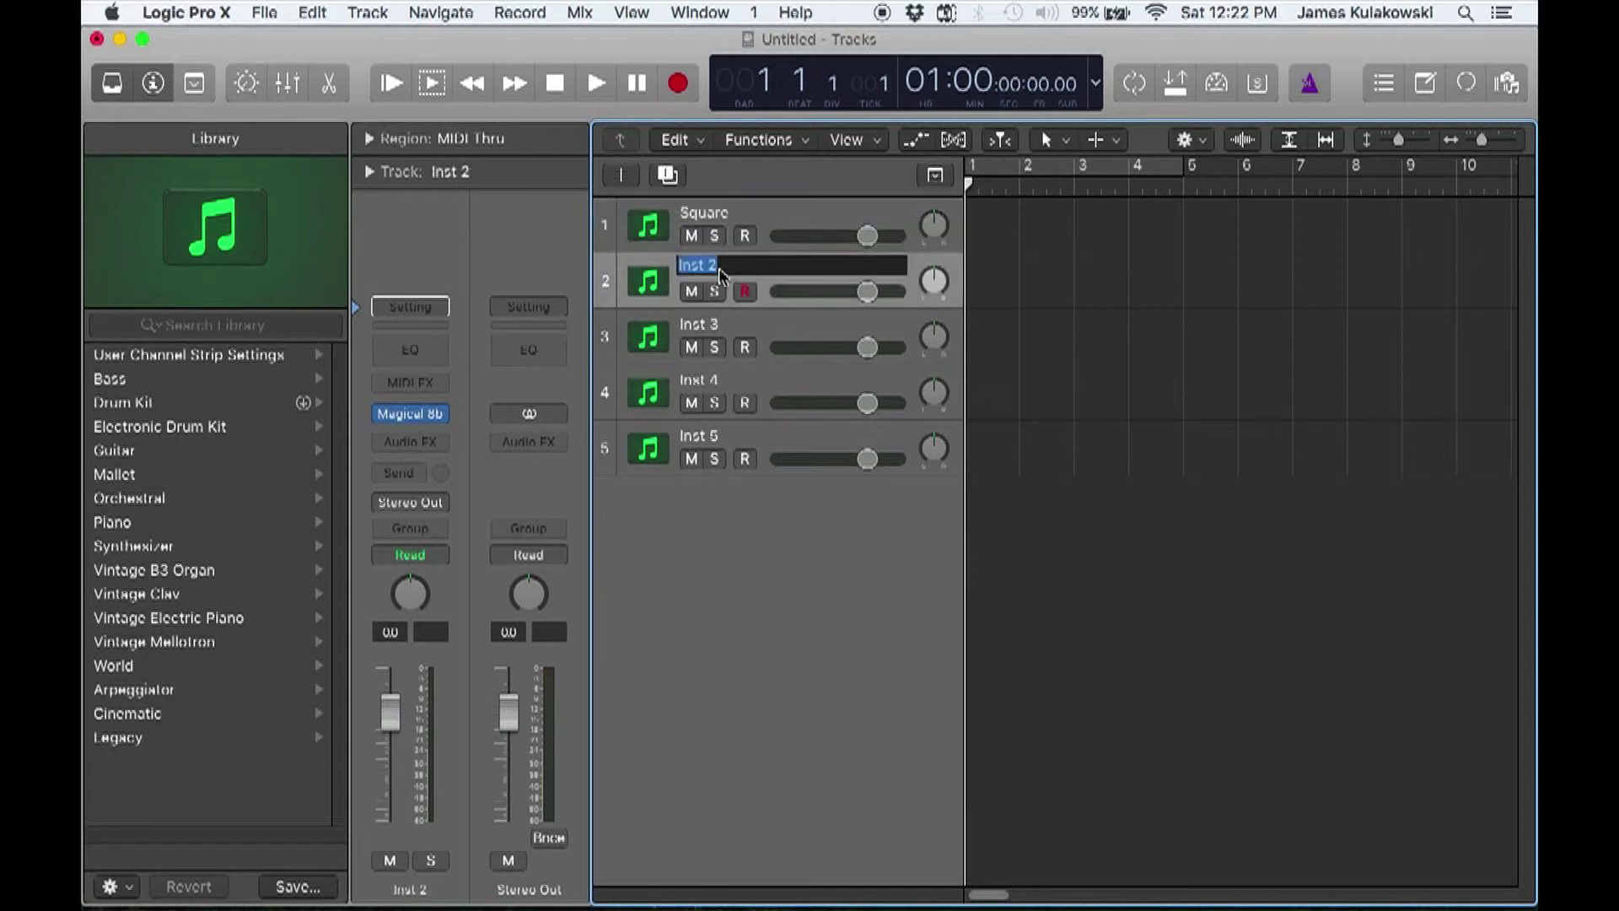
type("25% P")
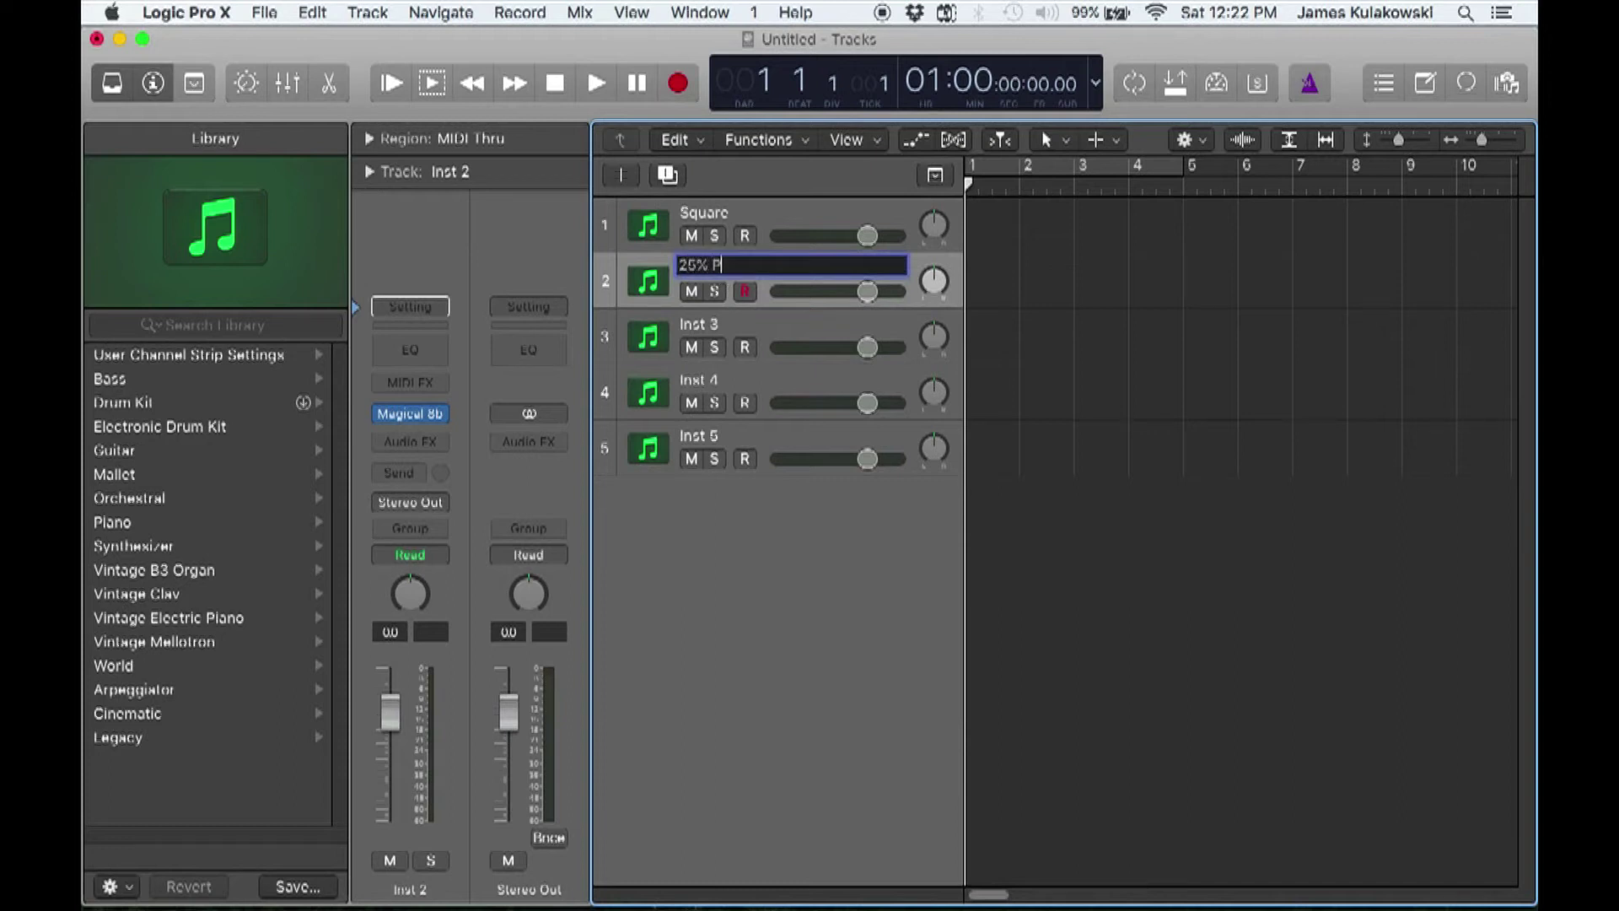
type("ulse")
key("Return")
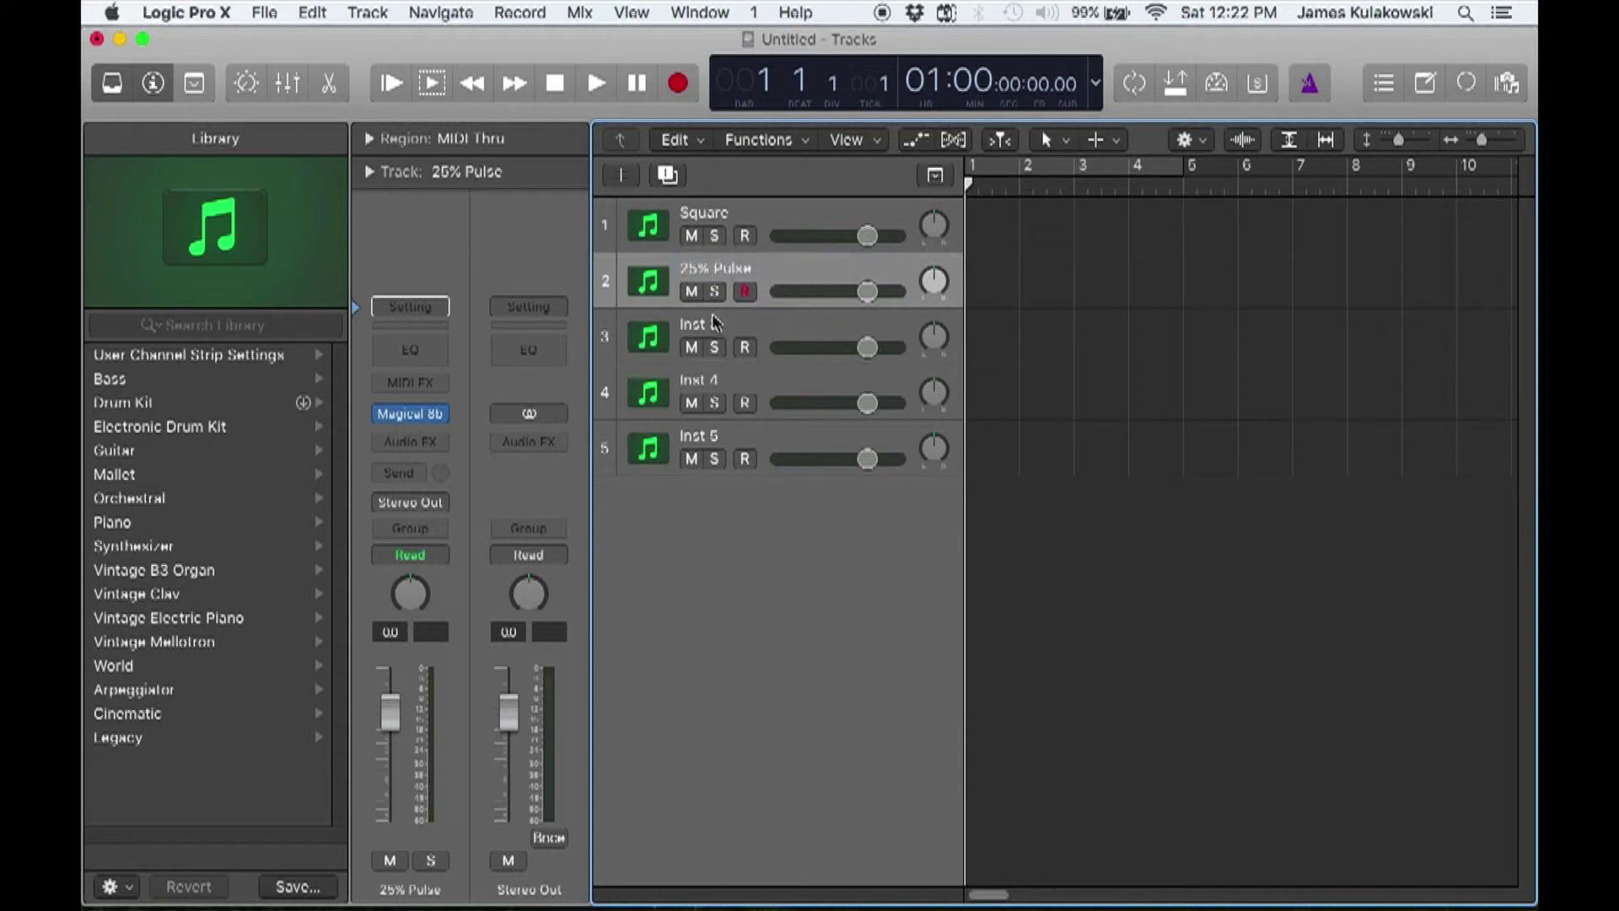
Step: Rename the third track as 12.5% Pulse
double_click(712, 324)
type("12.")
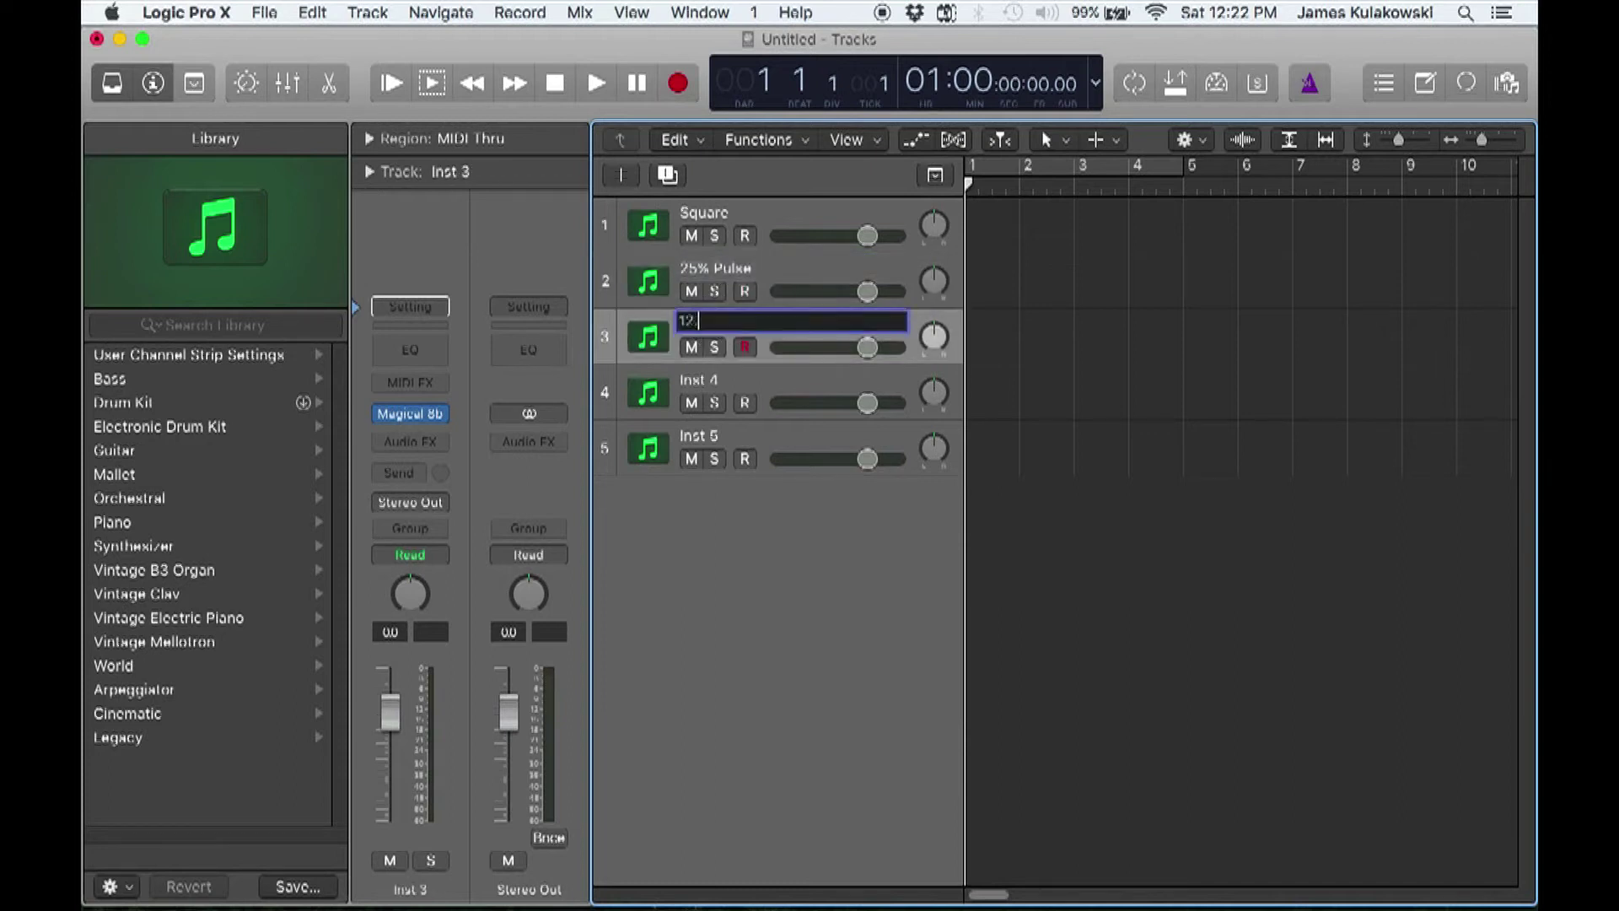
type("5% Pulse")
key("Return")
Step: Rename the fourth track as Triangle
left_click(705, 388)
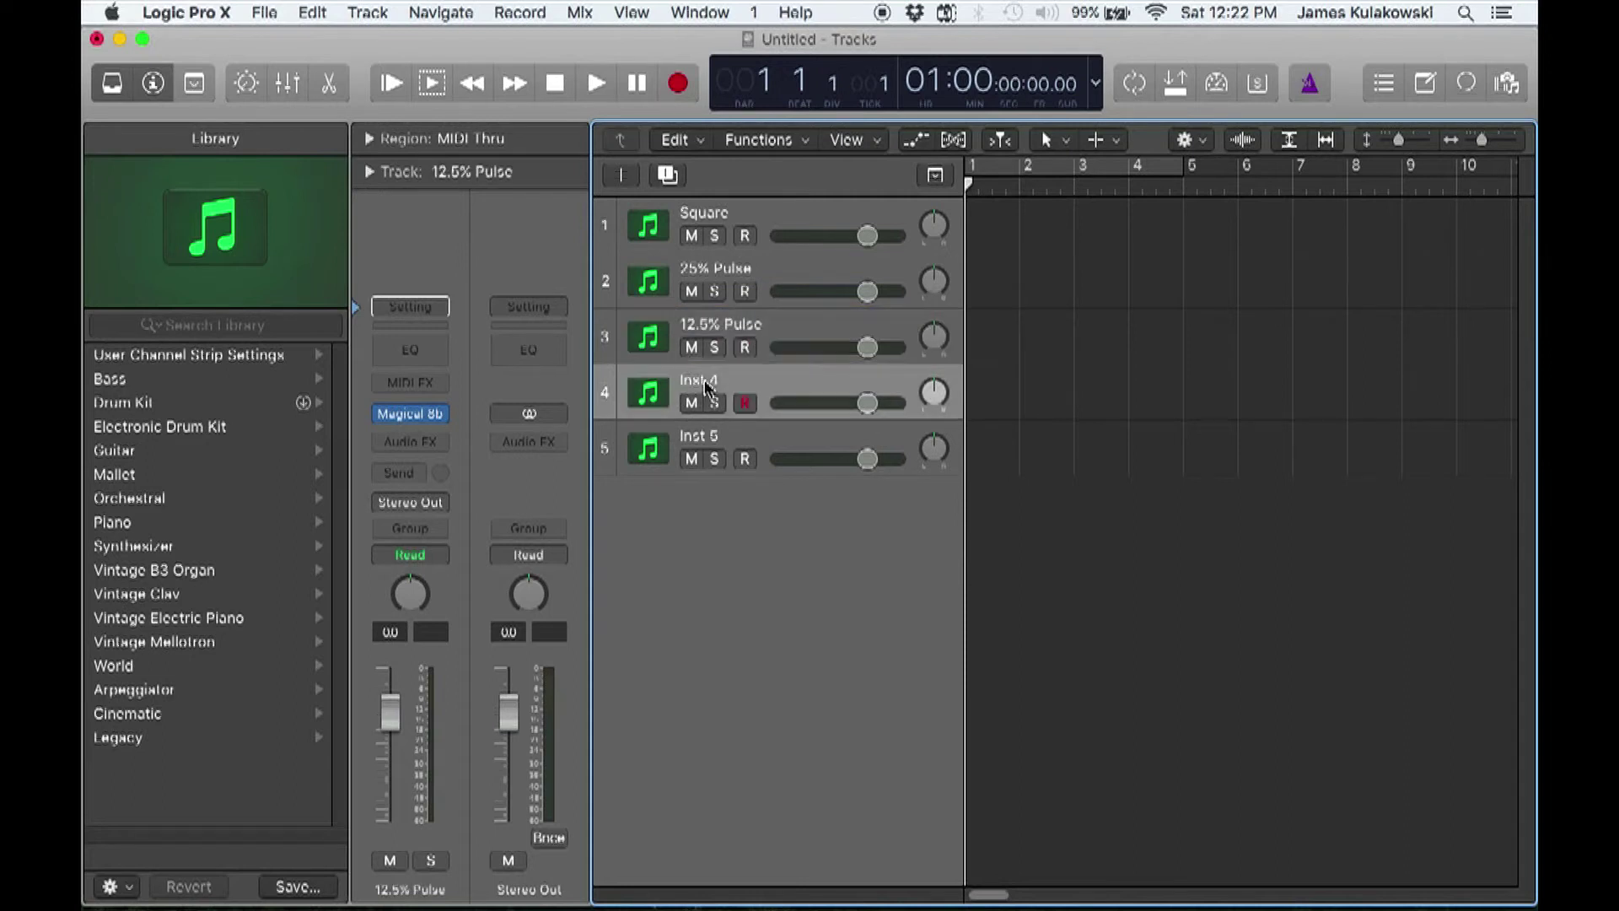
double_click(705, 388)
type("Triangle")
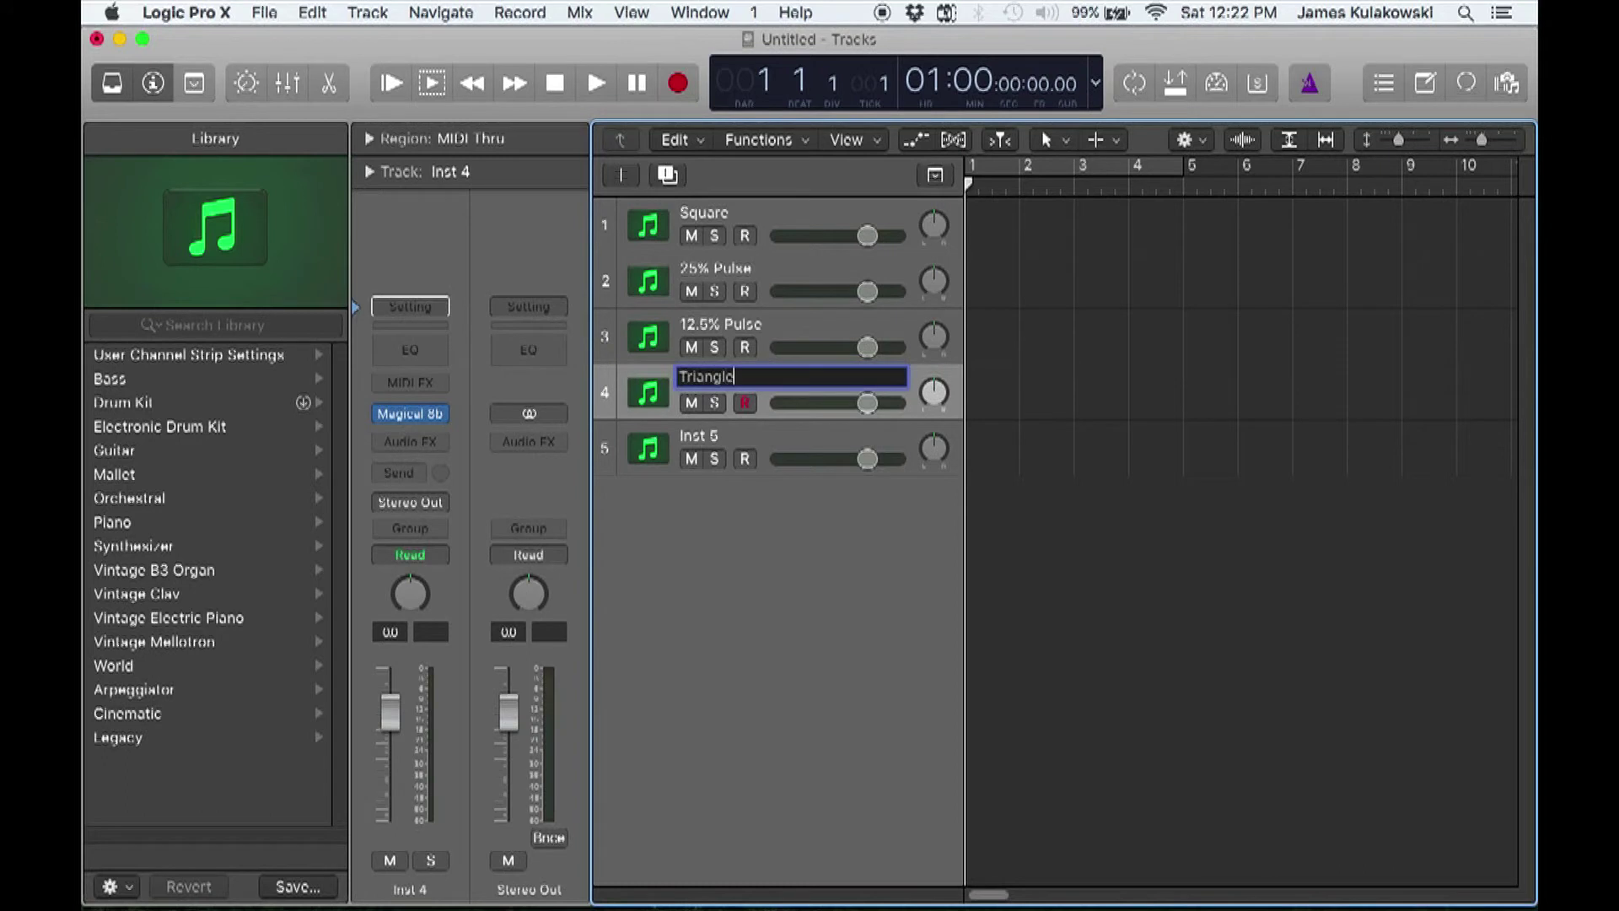
key("Return")
Step: Rename the fifth track as Noise
double_click(709, 436)
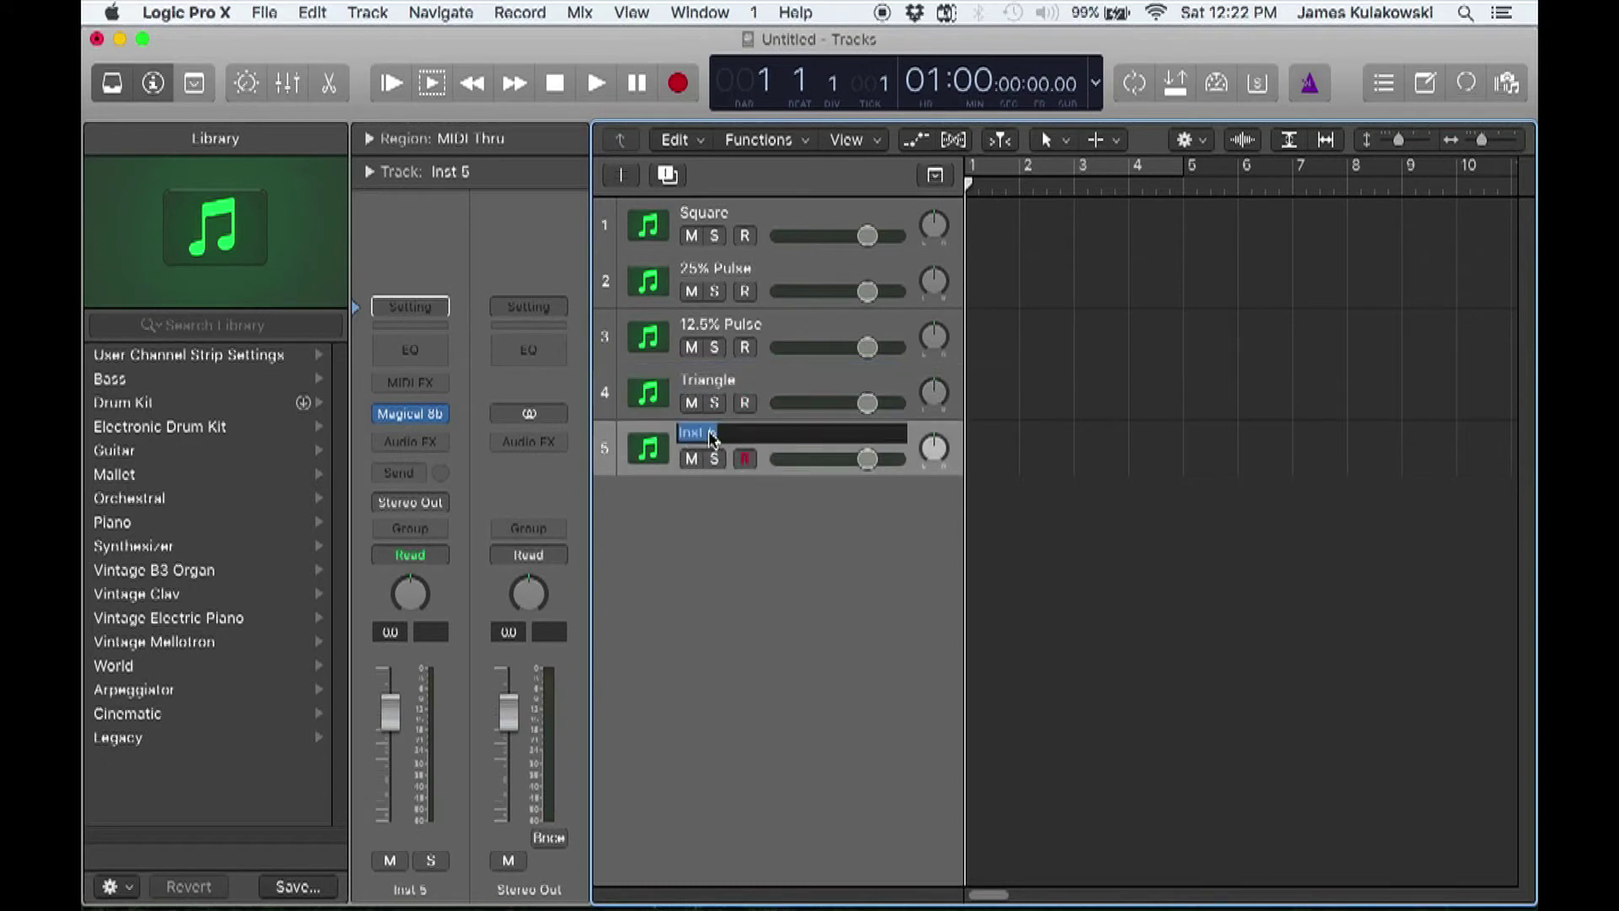
type("Noise")
key("Return")
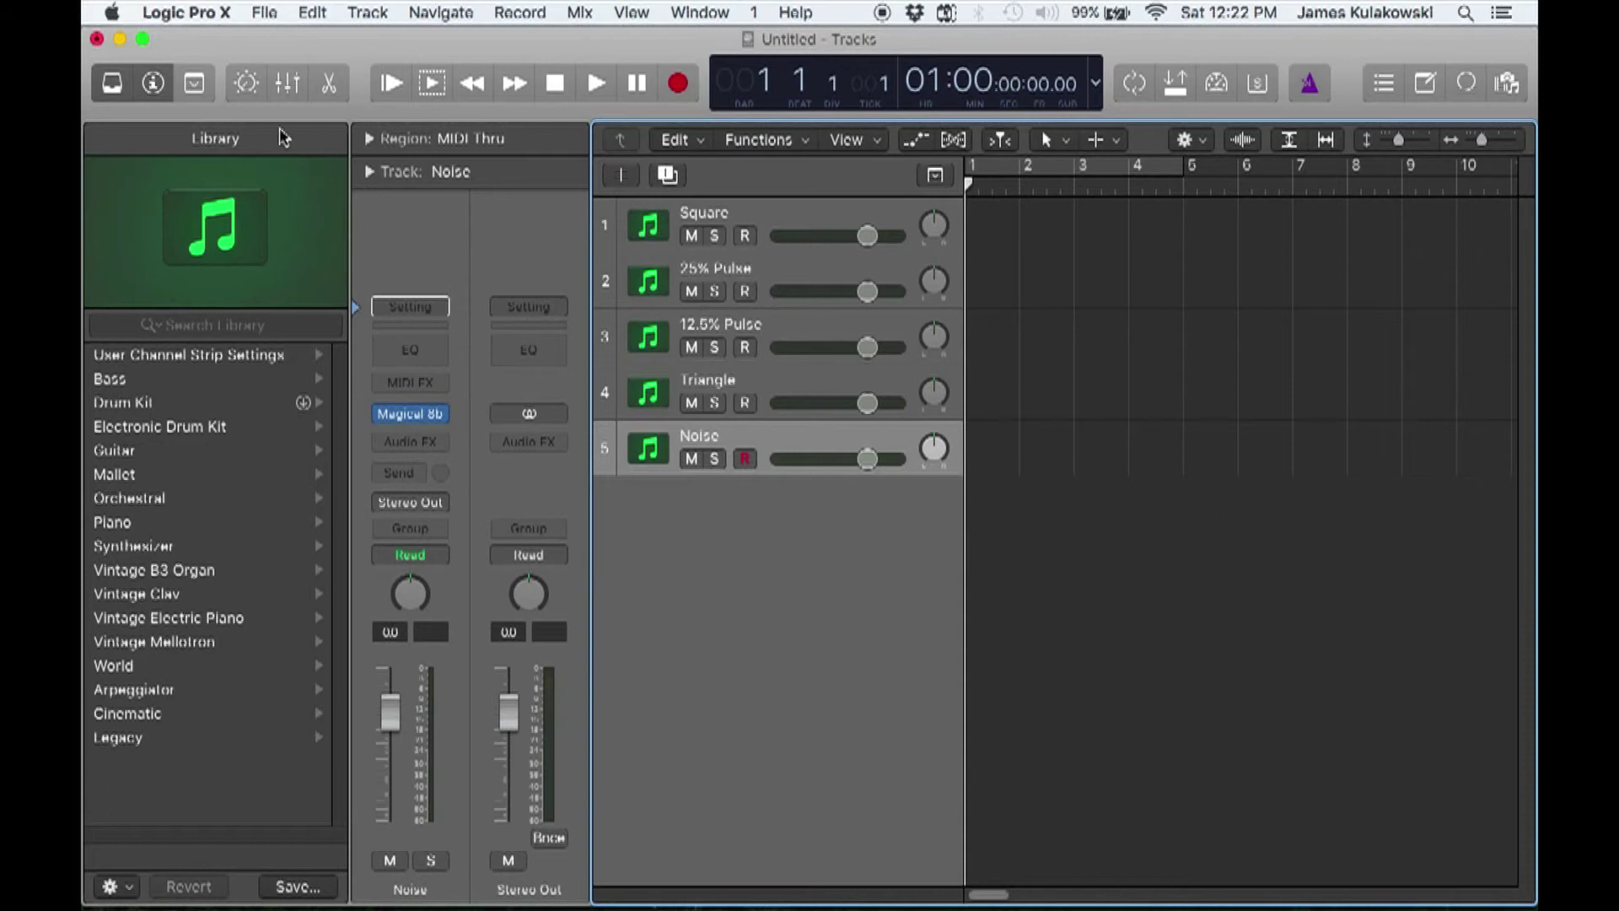
Step: Hide the Library and add one audio track to the project
left_click(113, 84)
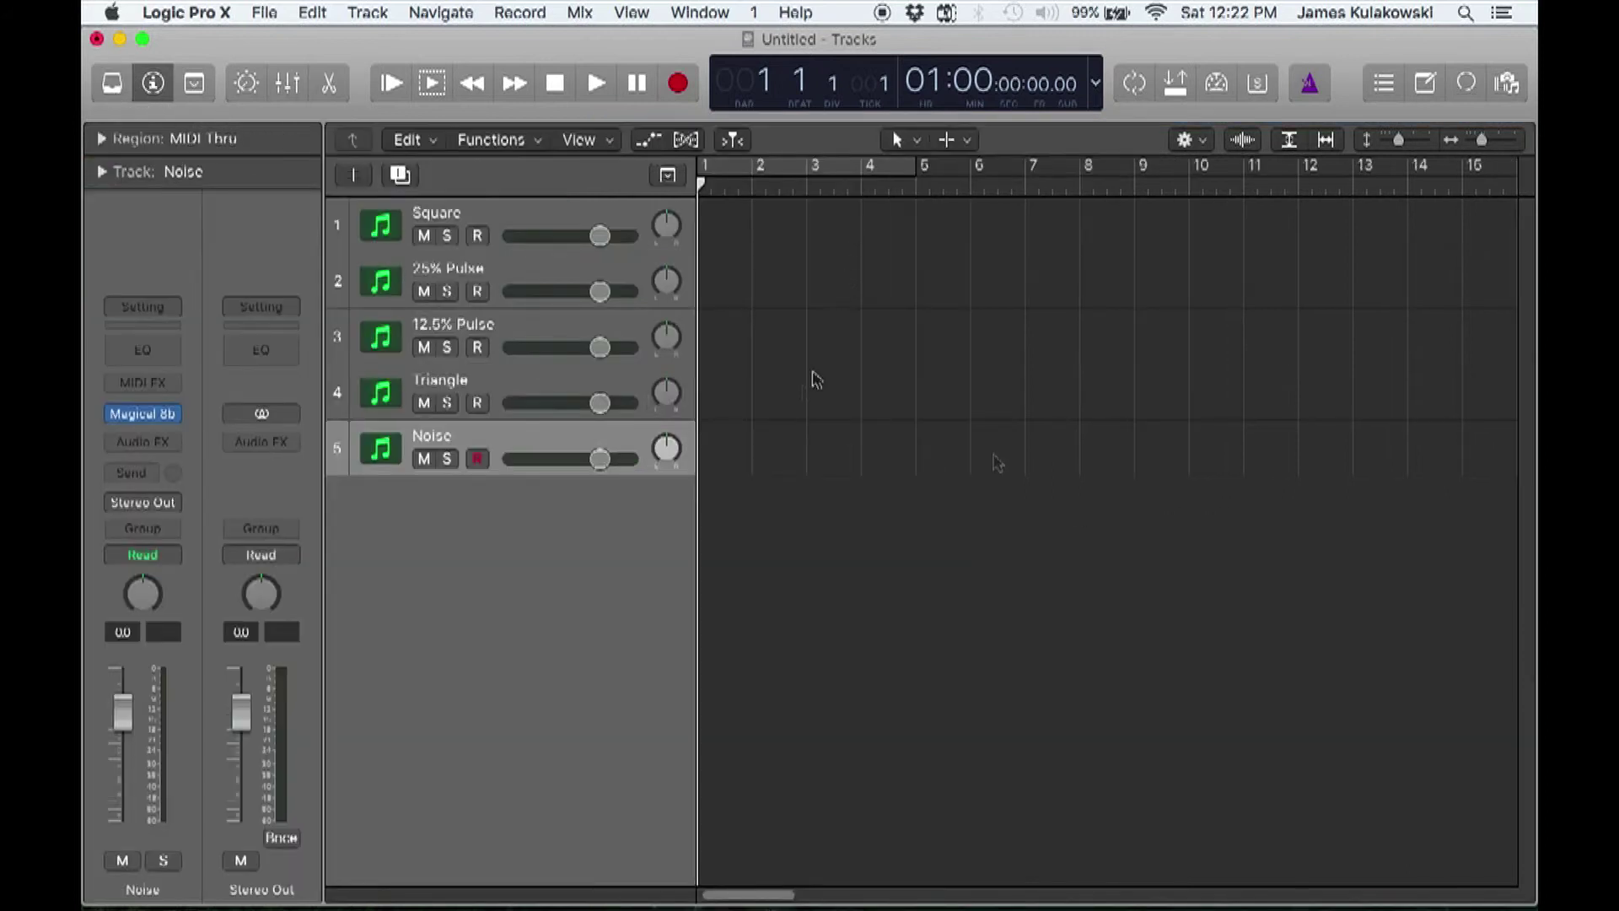
left_click(360, 175)
left_click(792, 109)
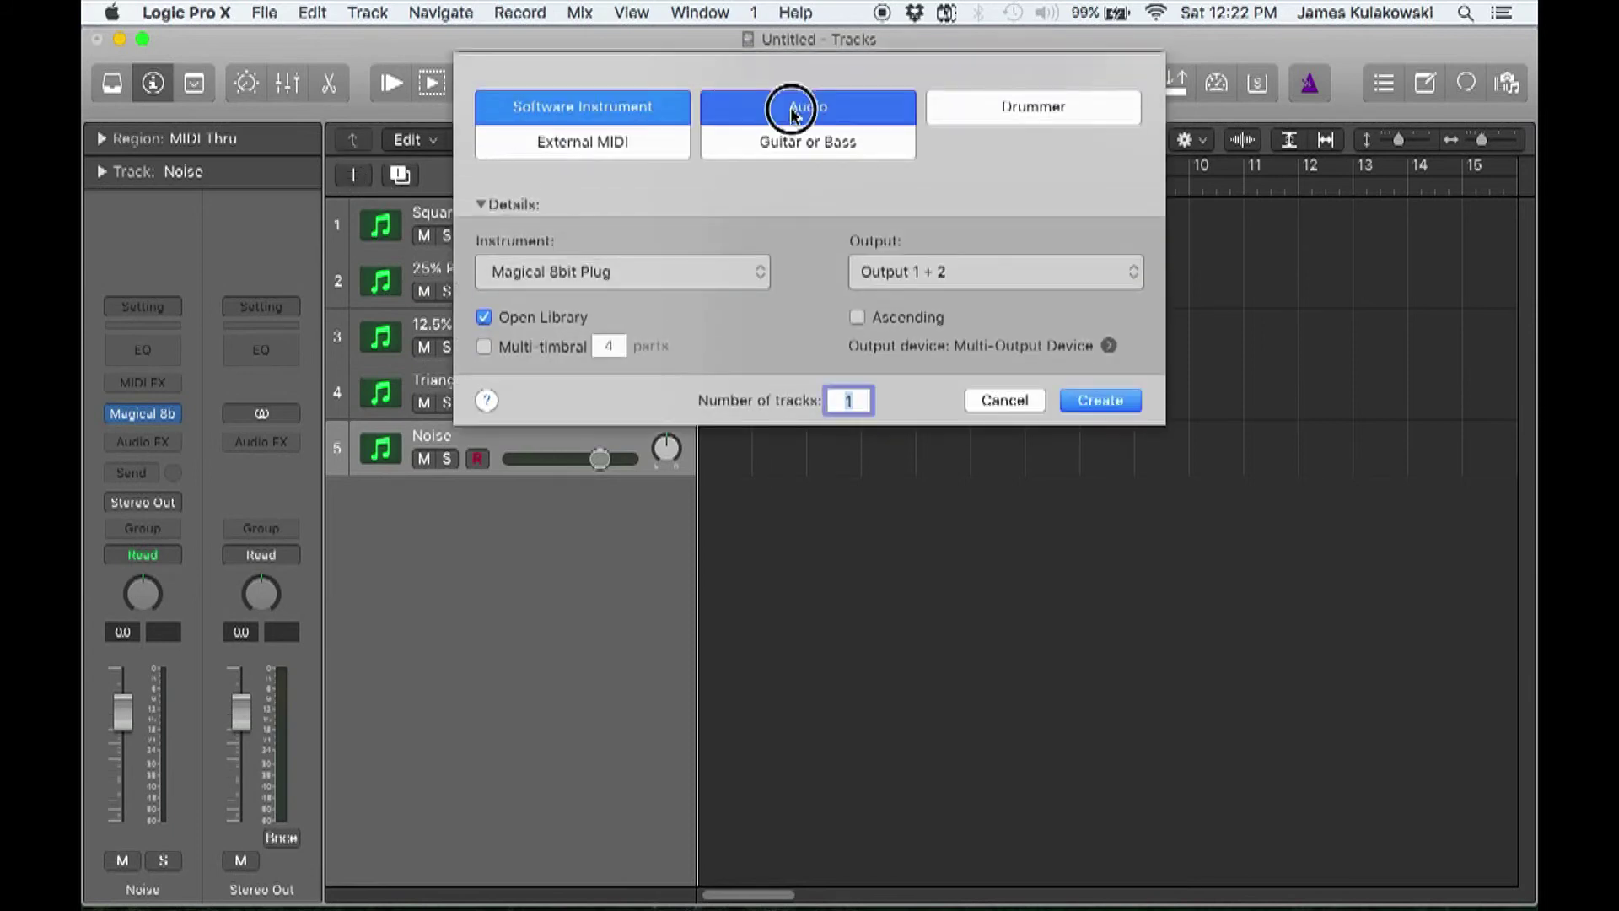
left_click(1101, 461)
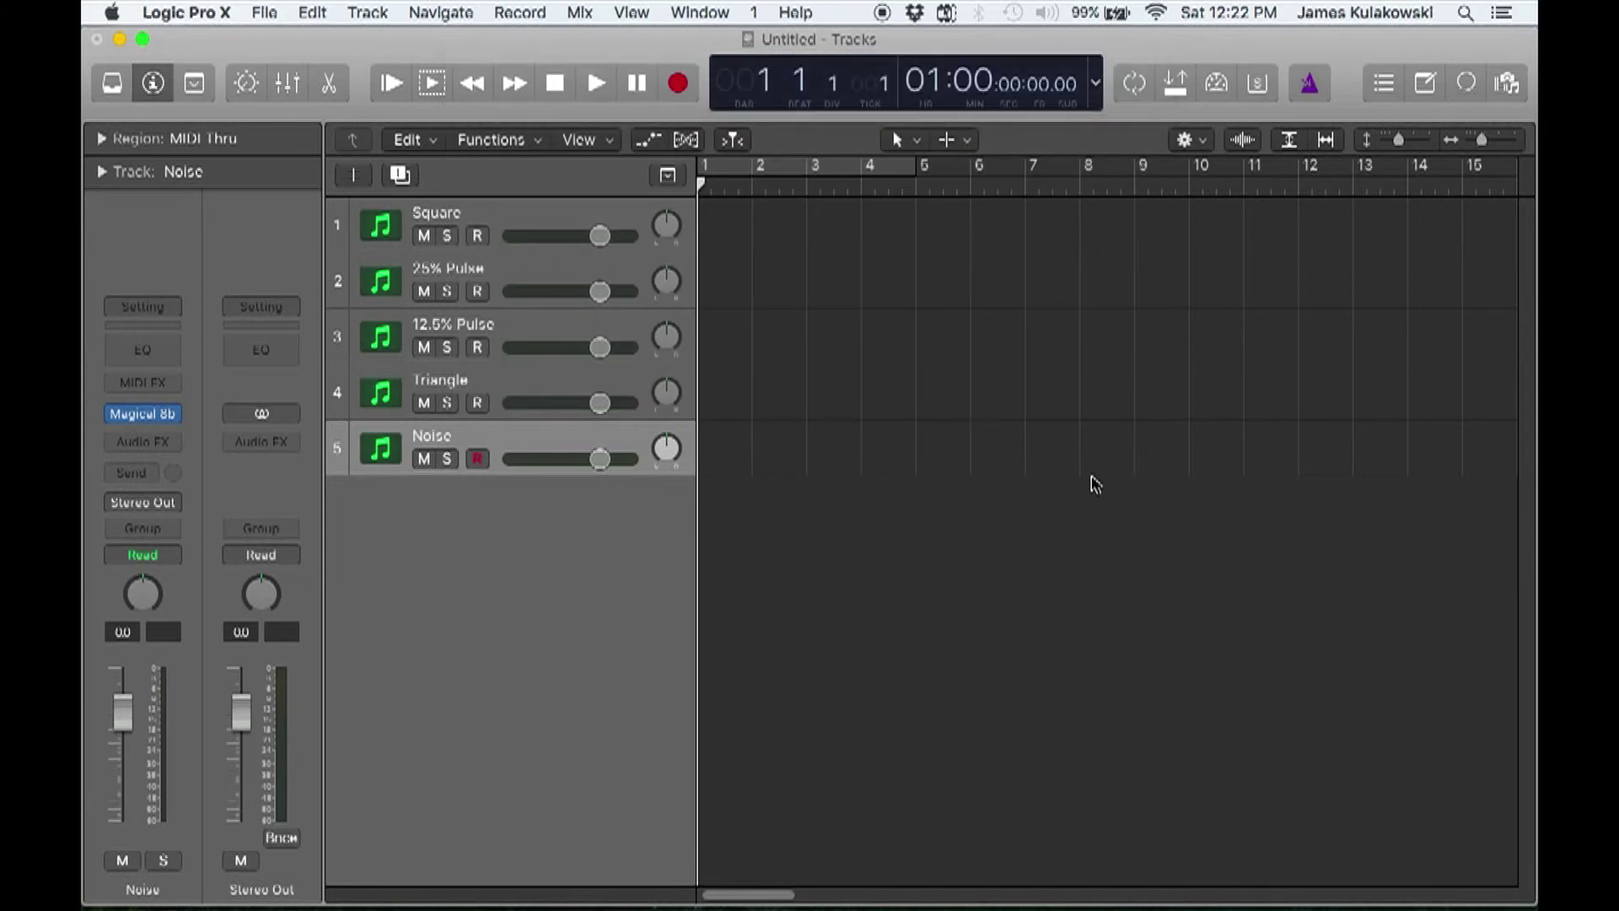
Step: Rename the new audio track as DPCM Samples
double_click(436, 501)
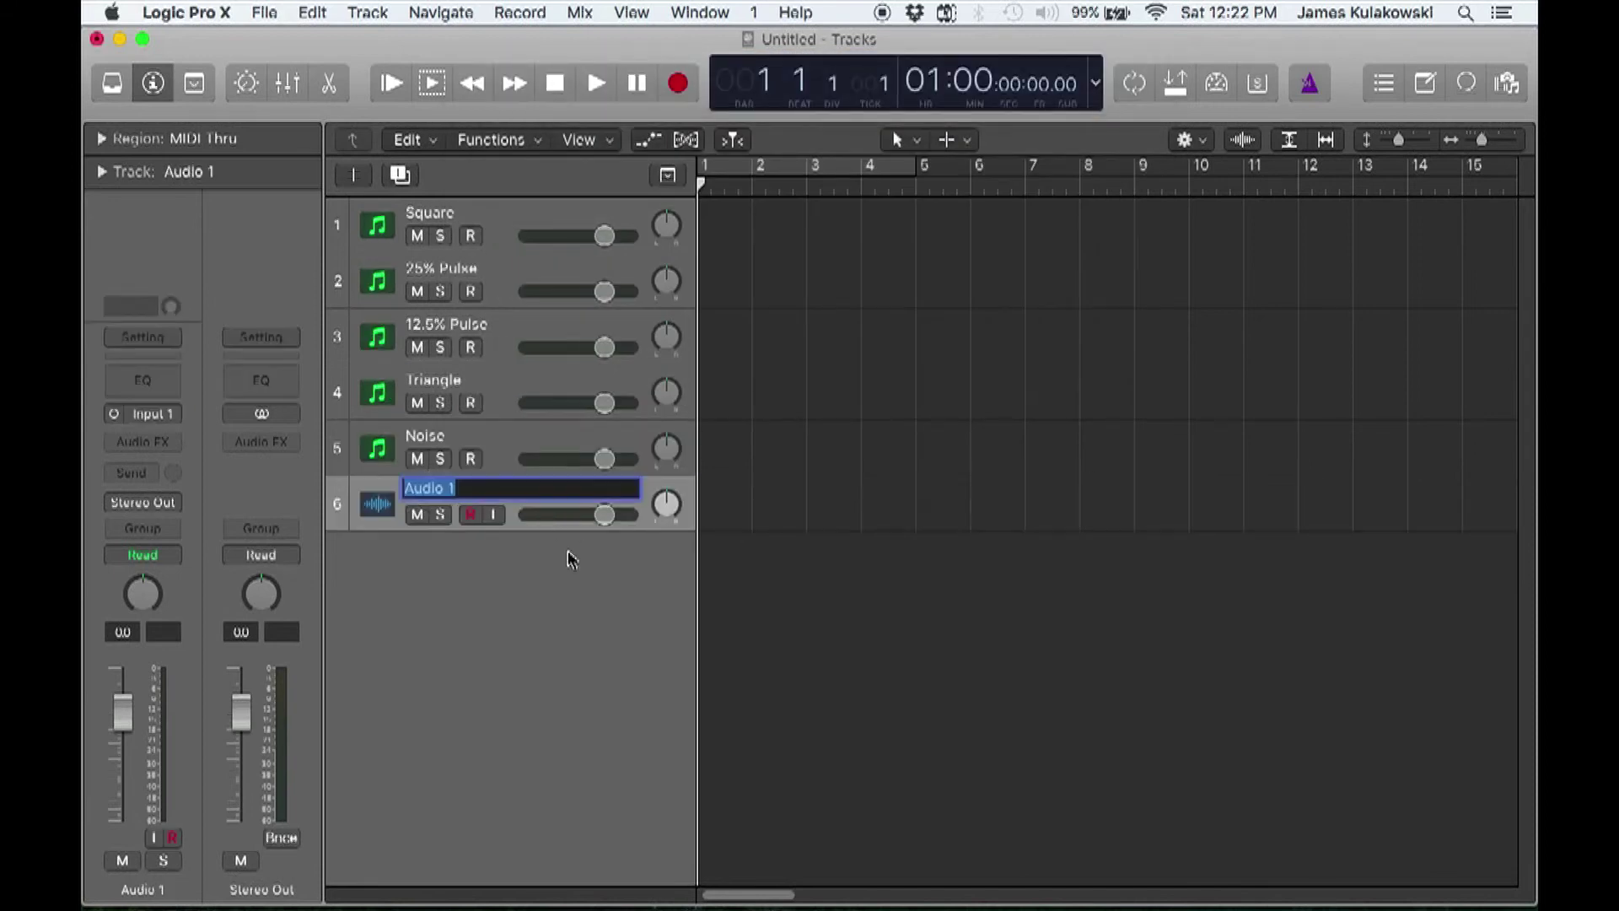
type("DPCM Samples")
key("Return")
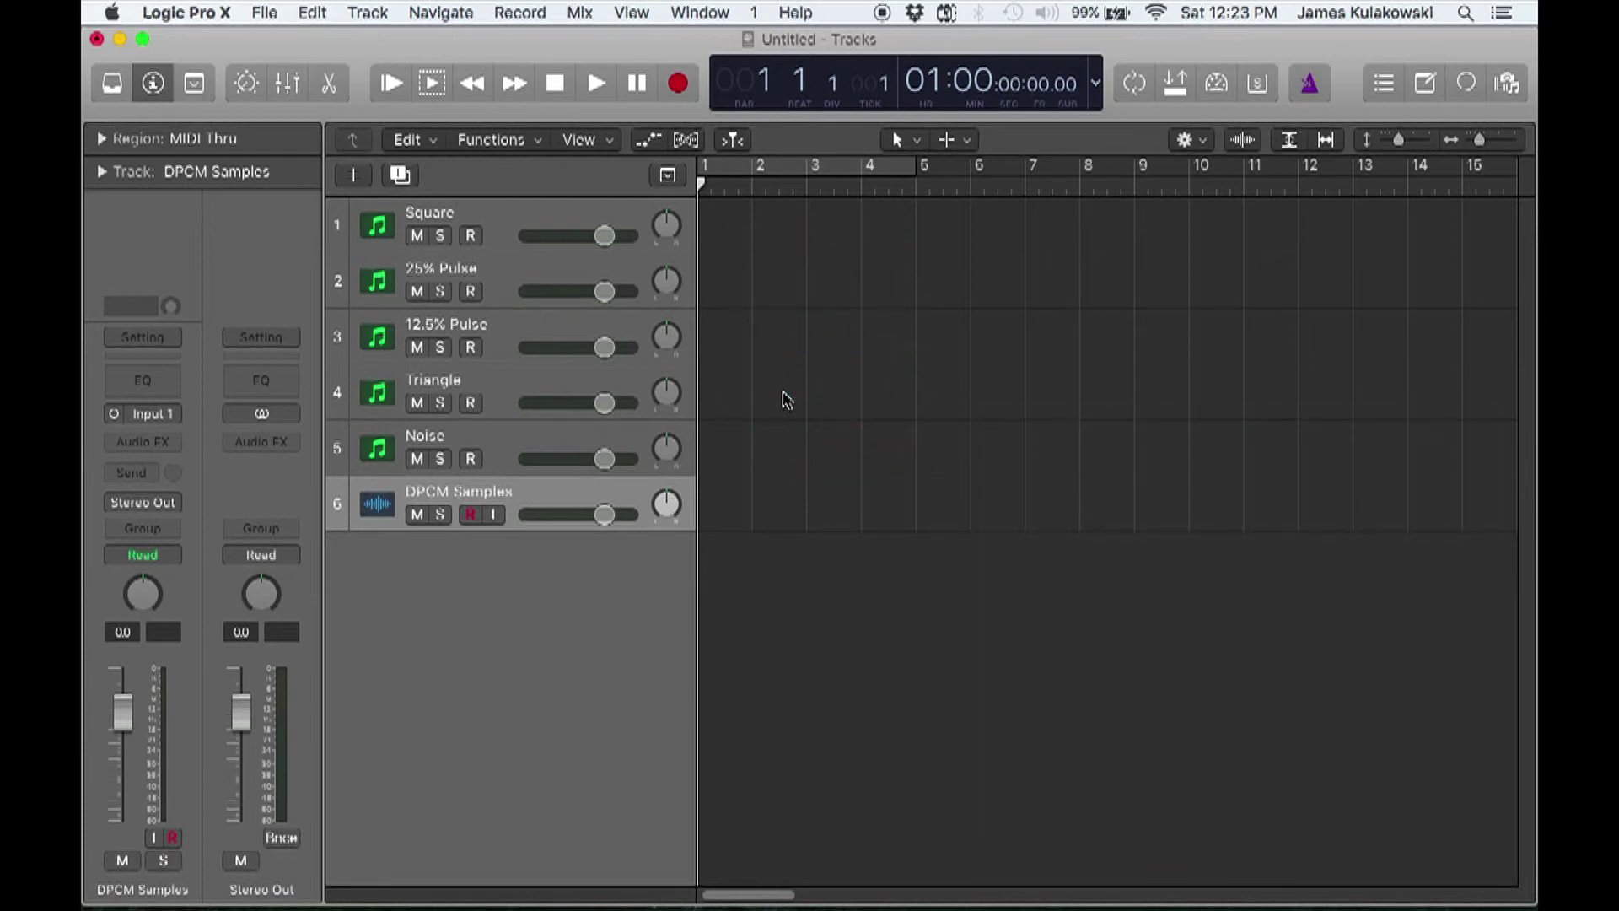
Step: Create an empty MIDI region on the Square track and move it to the start of bar 1
right_click(834, 224)
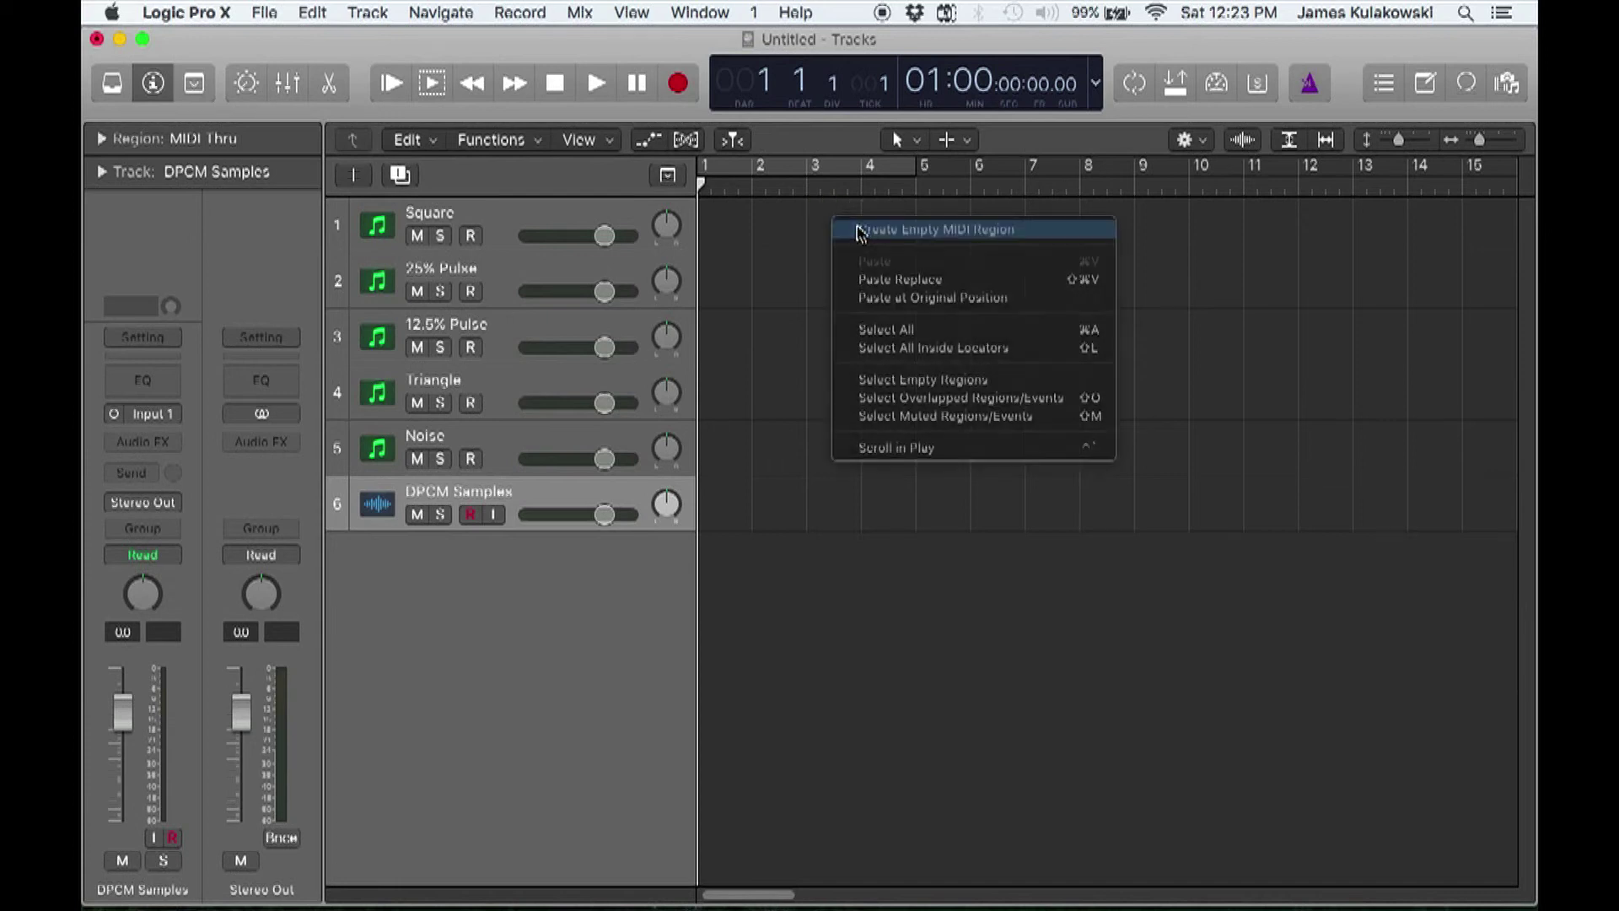
left_click(854, 229)
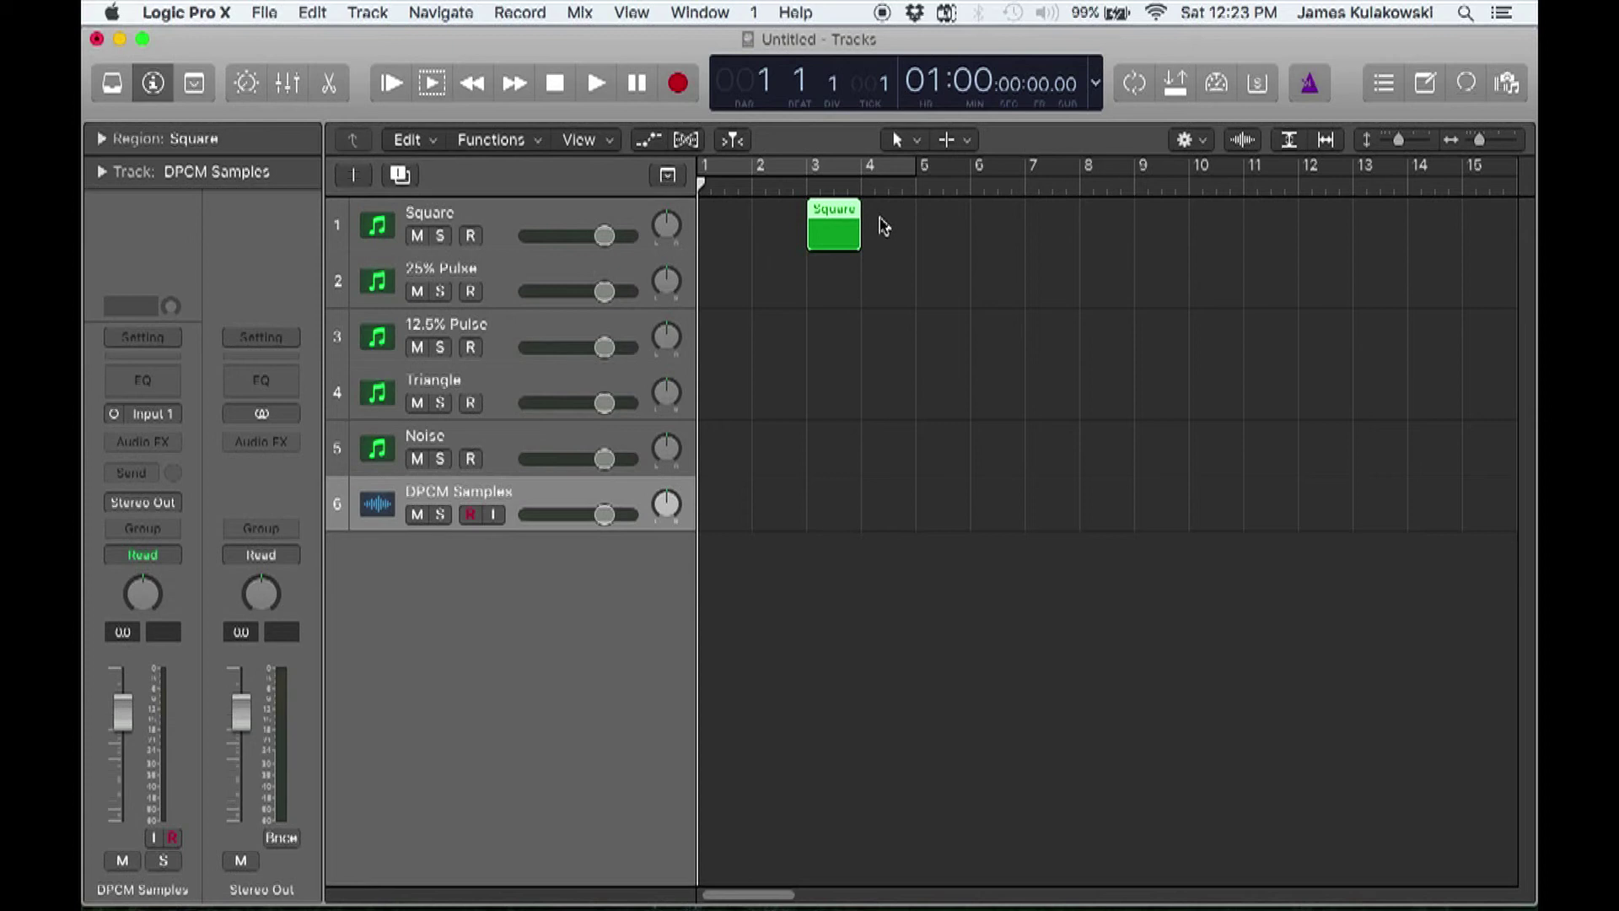
left_click(804, 217)
left_click_drag(804, 218, 711, 221)
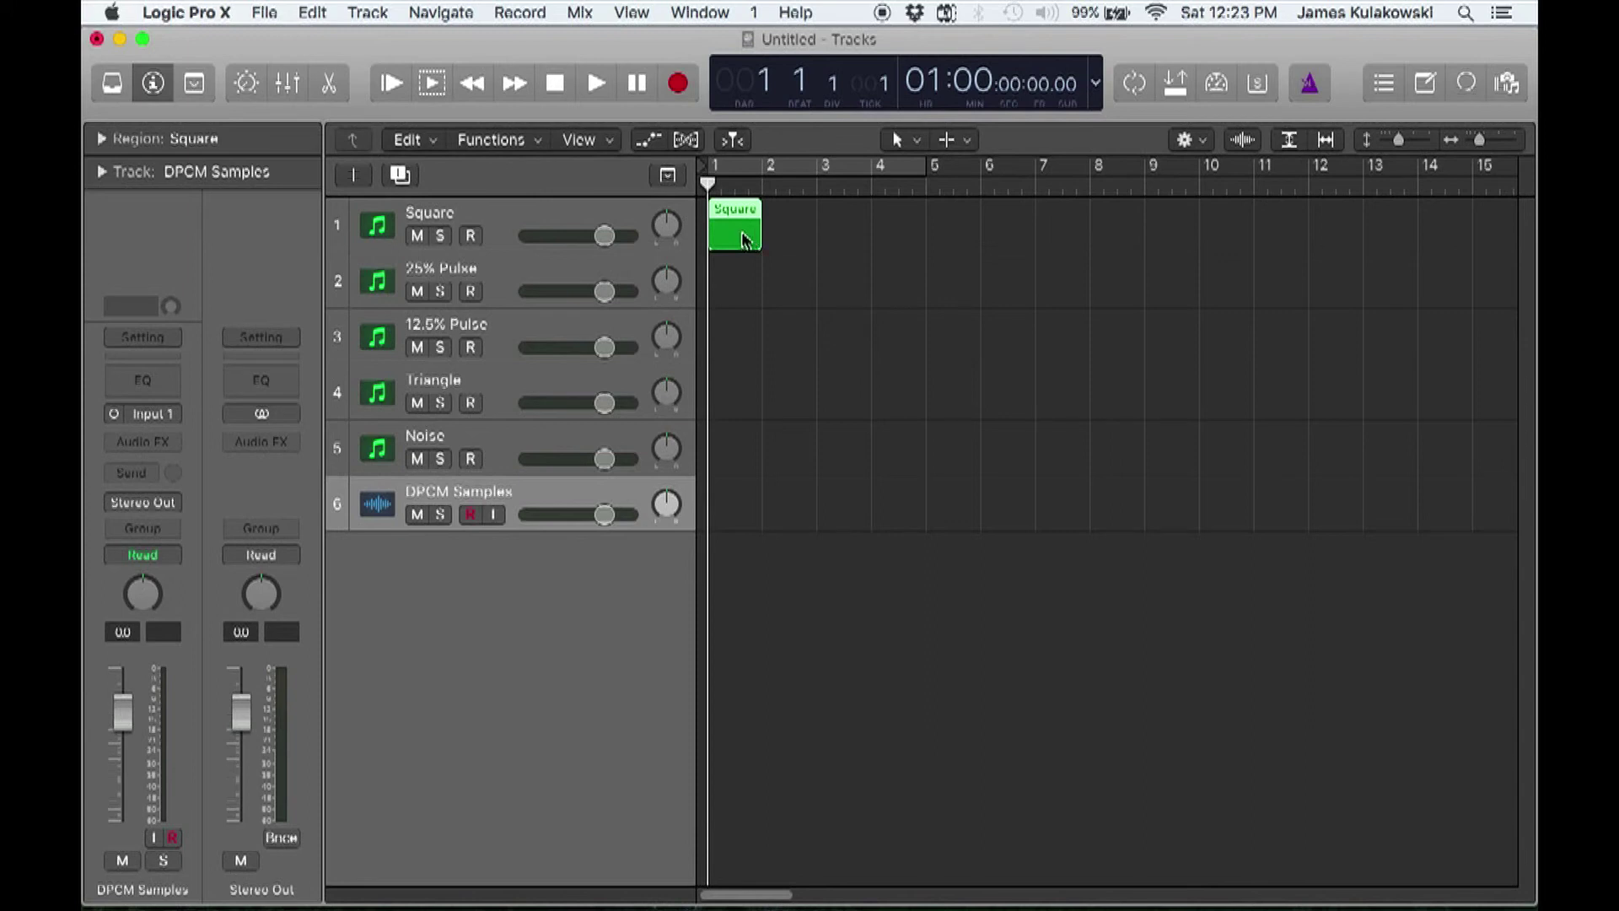
Step: Copy the empty Square region onto the 25% Pulse, 12.5% Pulse and Triangle tracks at bar 1
left_click_drag(737, 237, 741, 275)
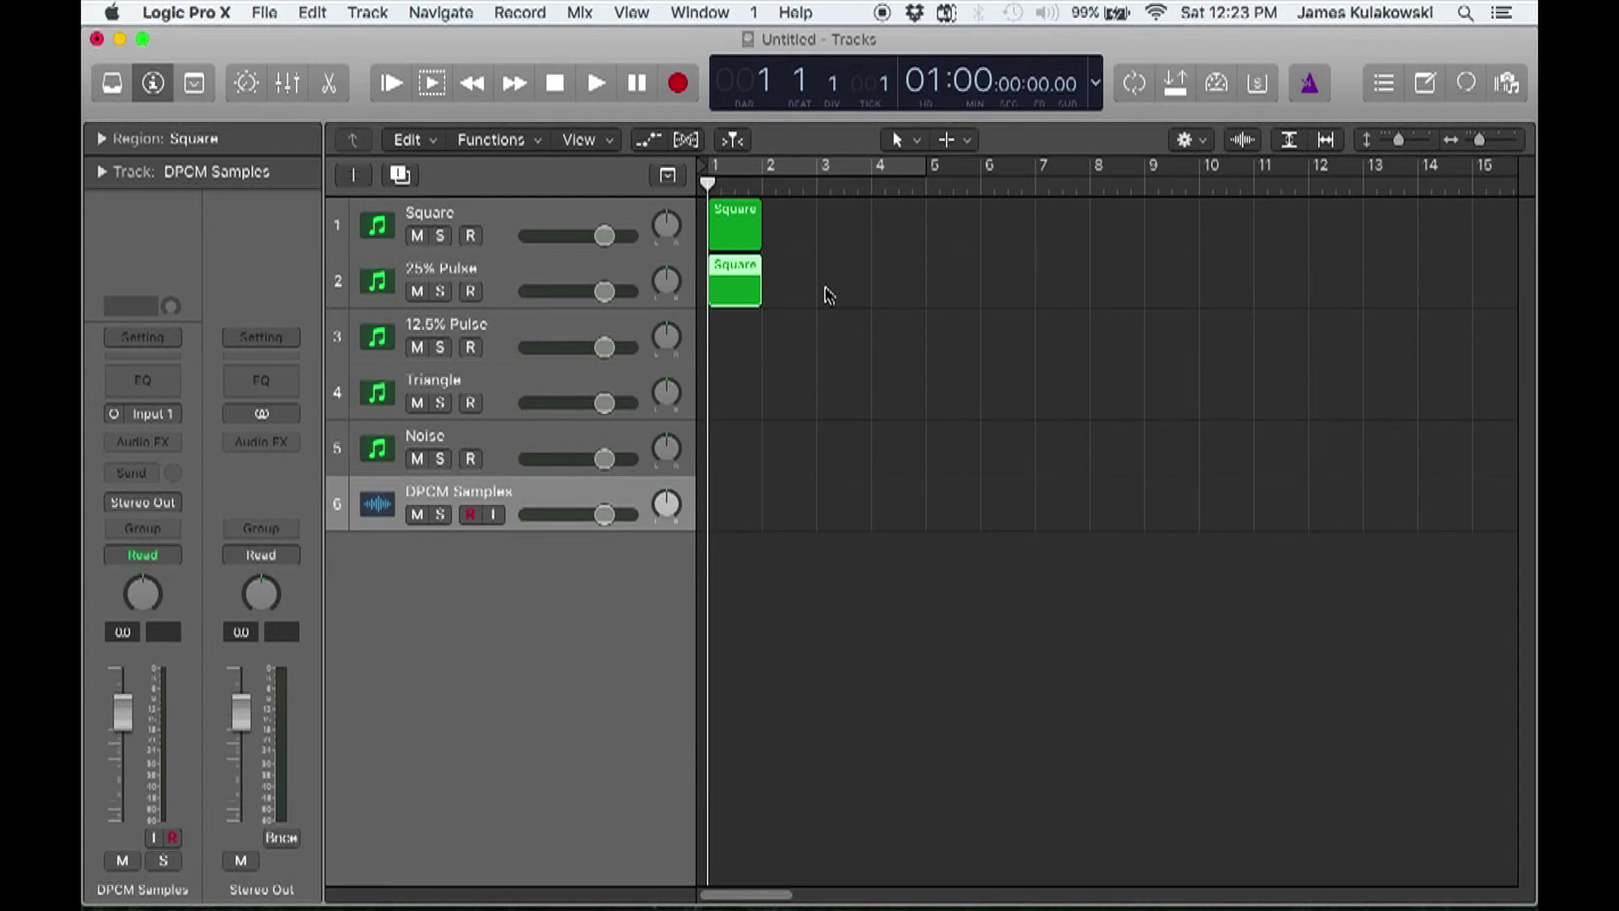
left_click_drag(742, 289, 741, 390)
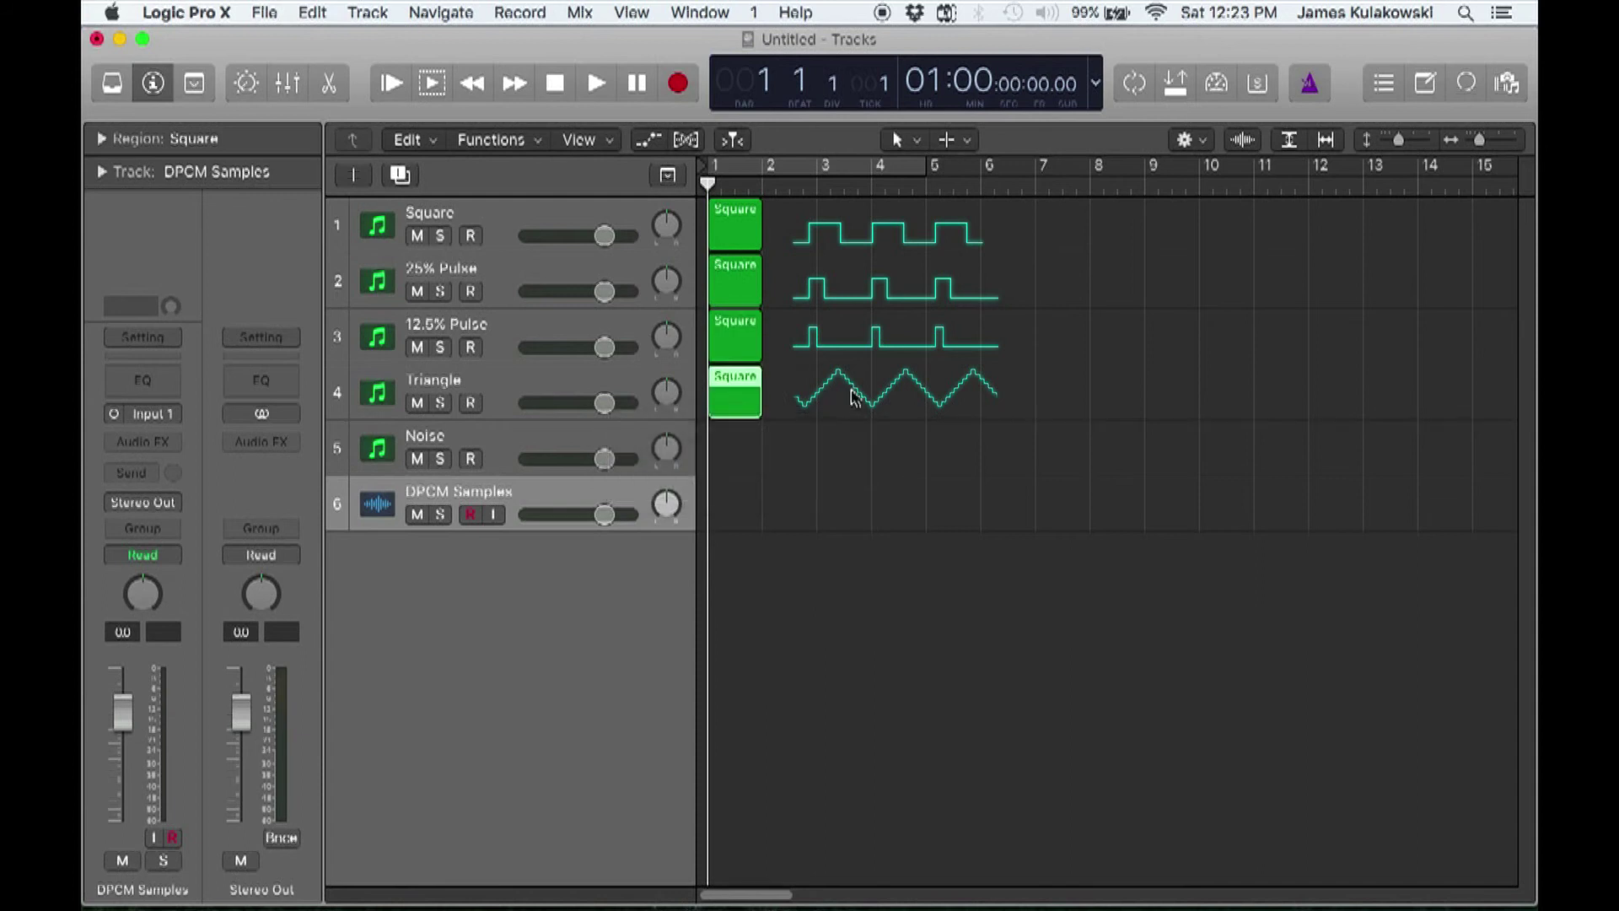
left_click(854, 397)
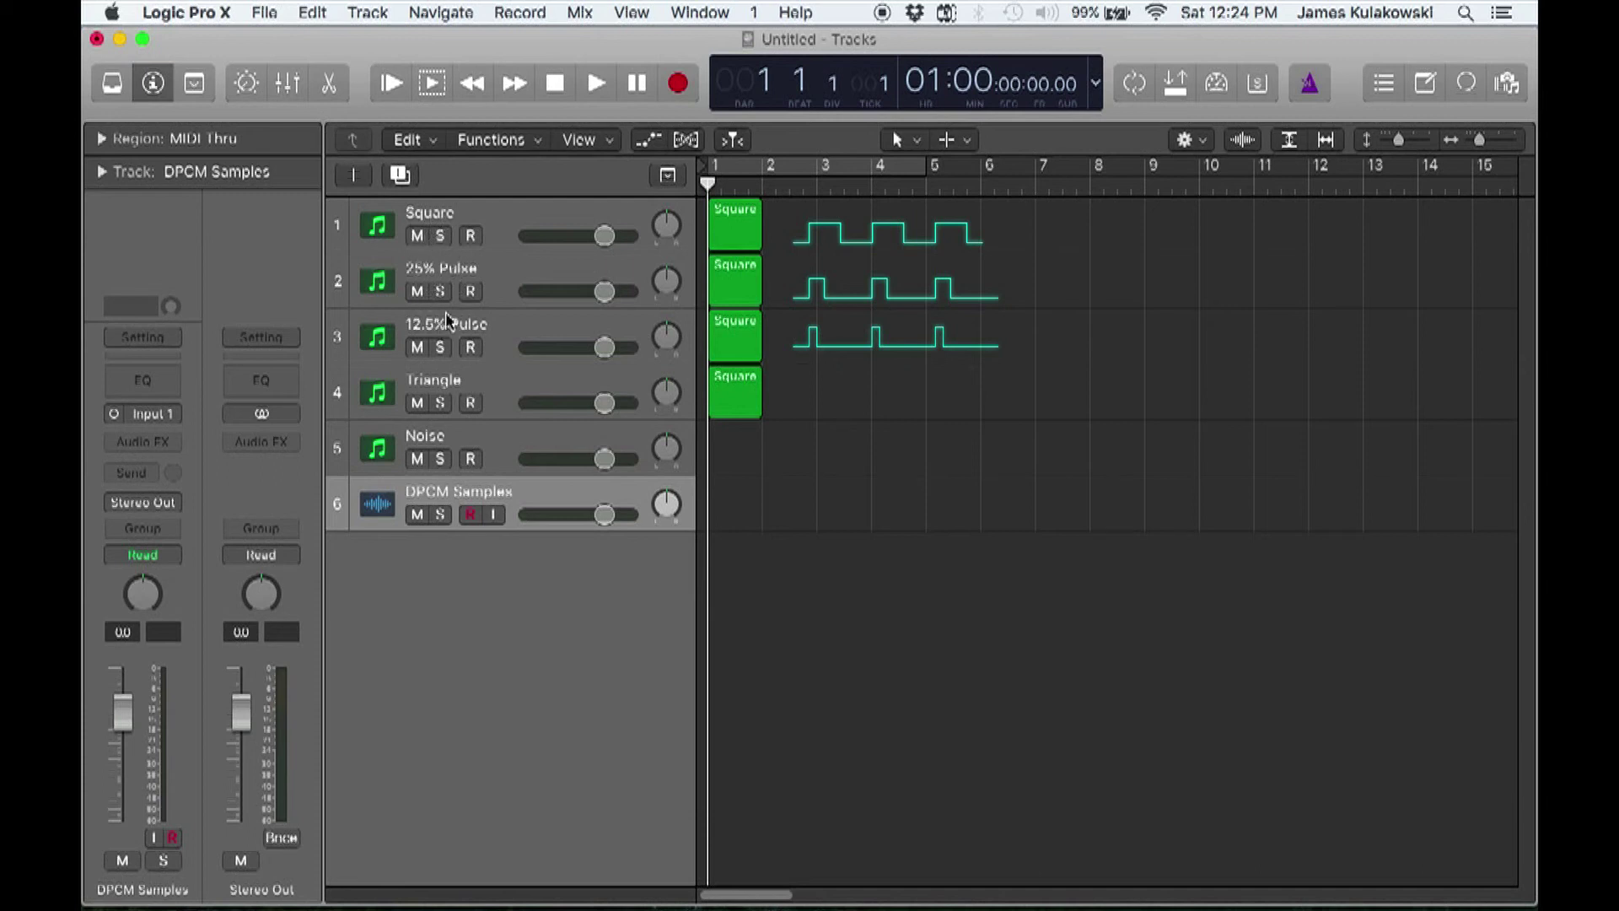
left_click(490, 335)
left_click(495, 226, "shift")
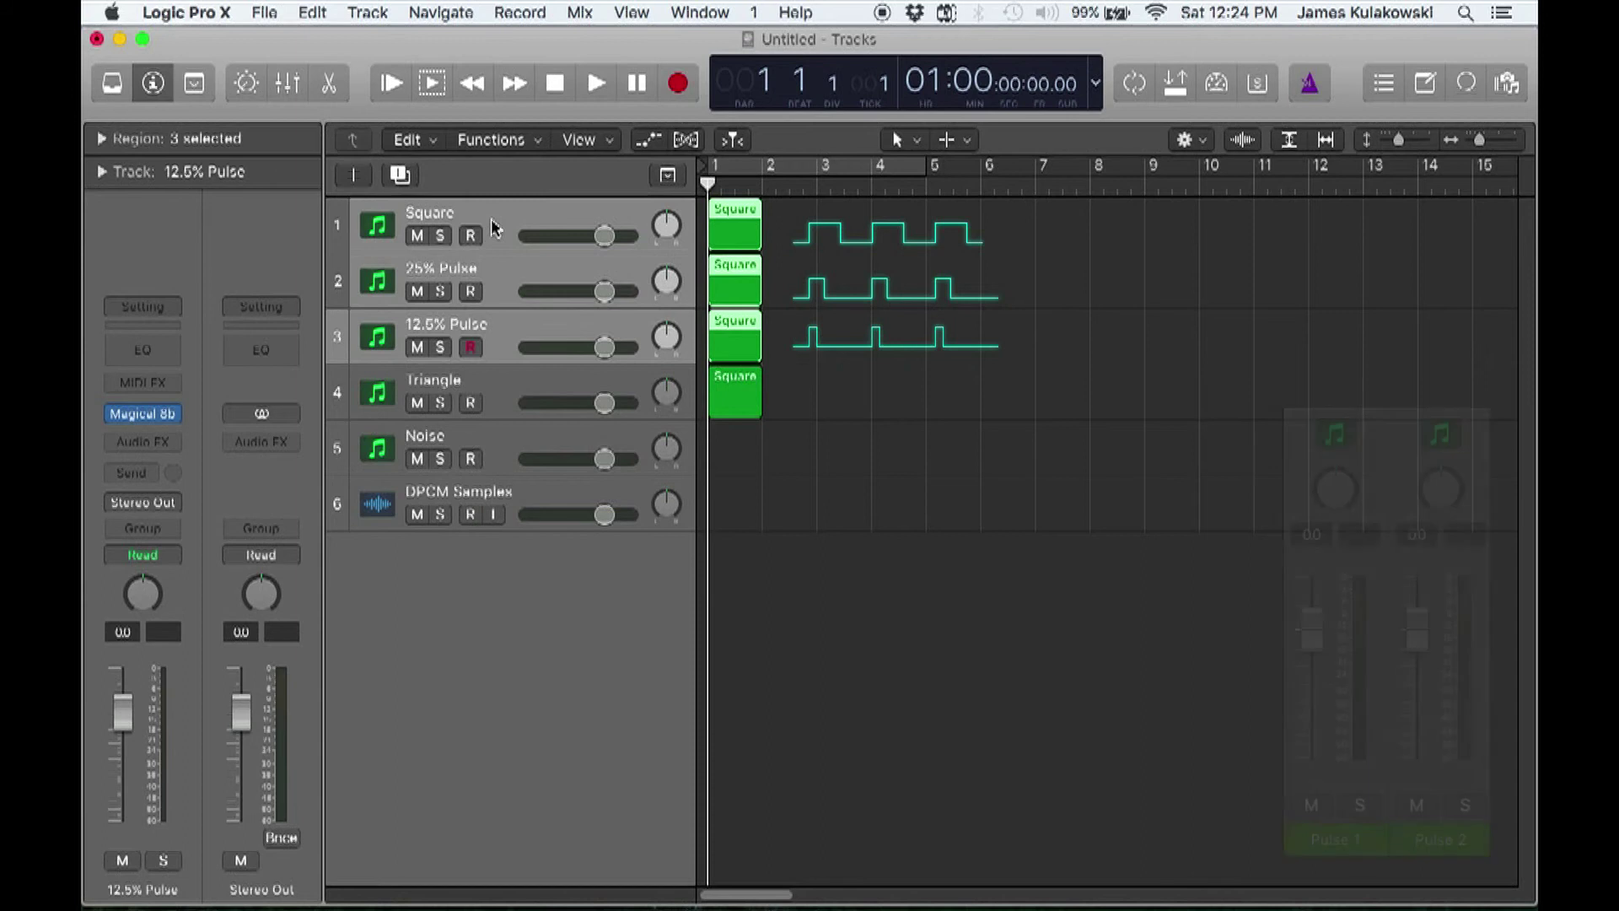
left_click(869, 285)
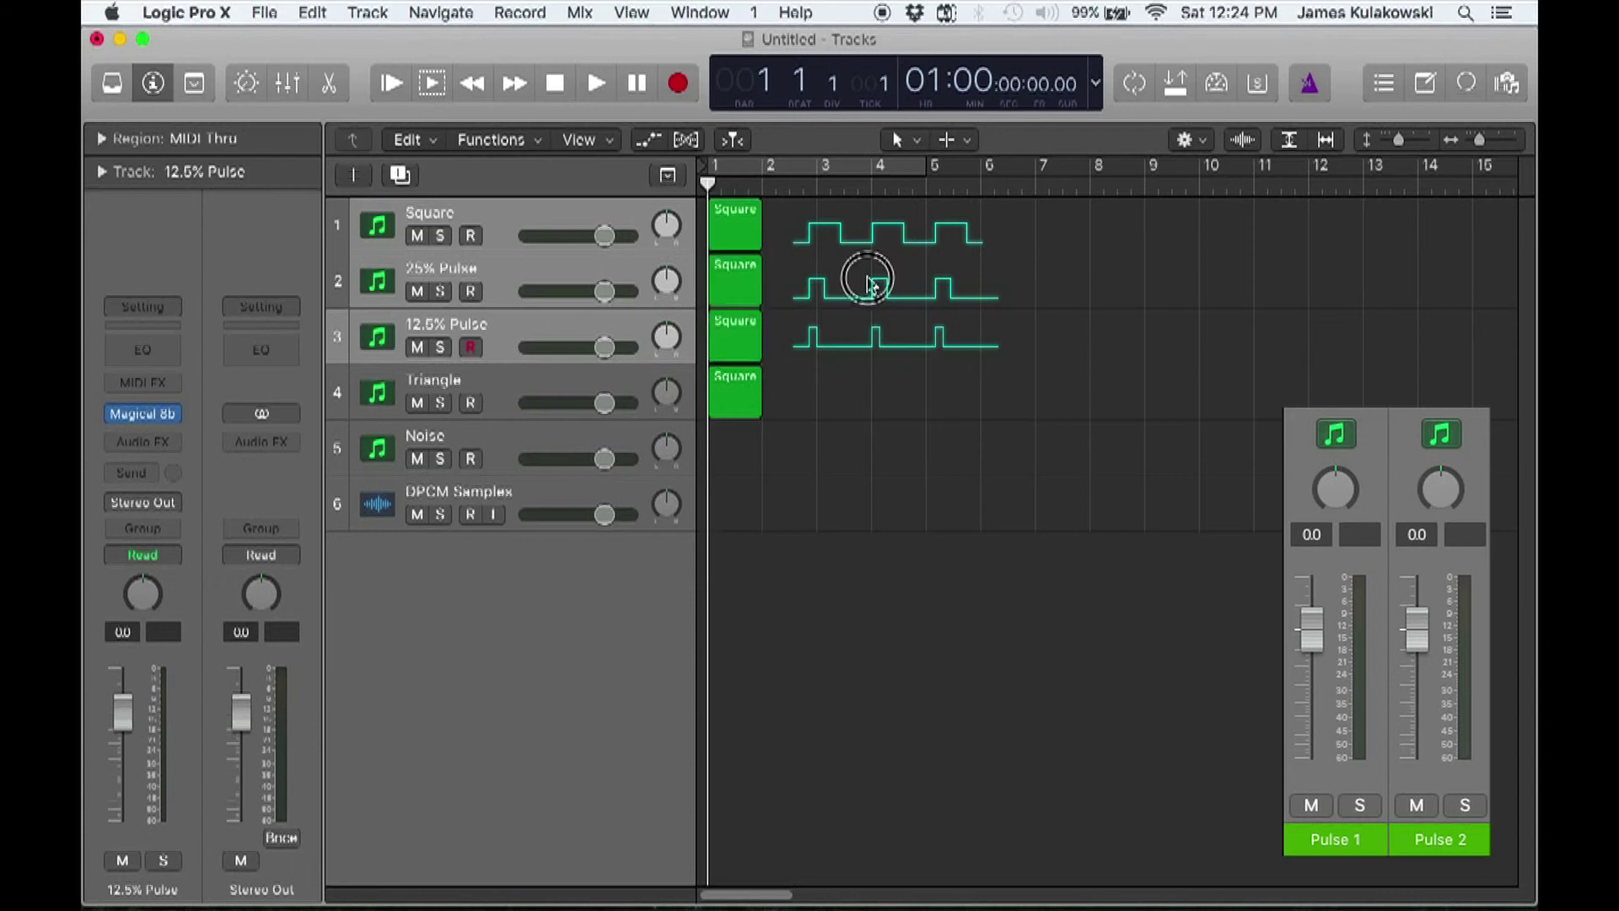
left_click(489, 393)
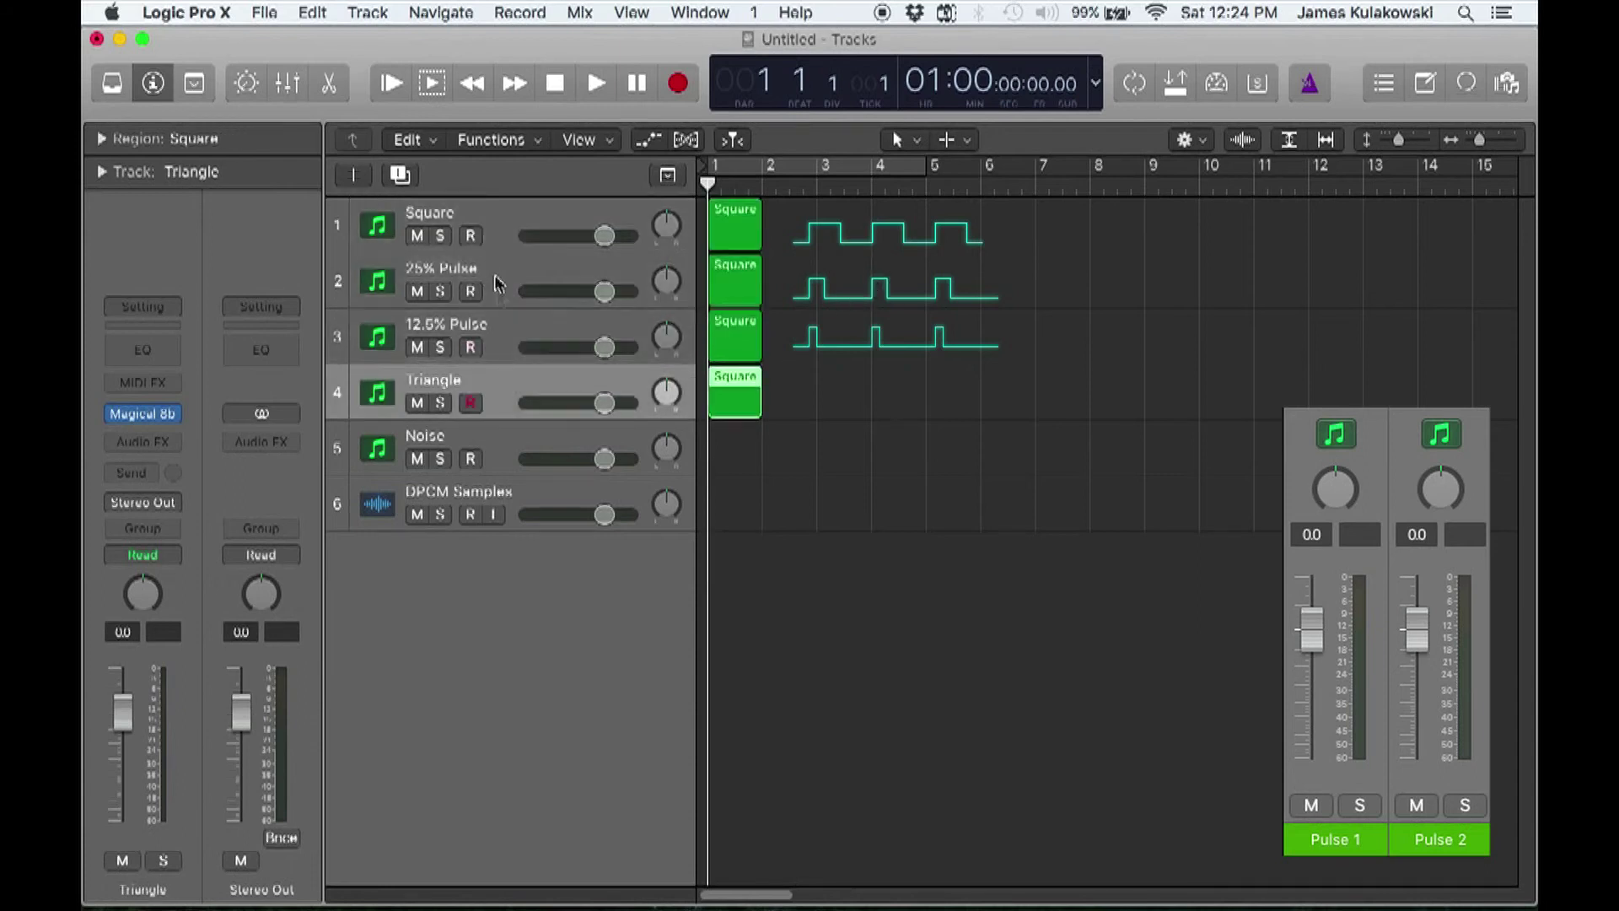
left_click(499, 319)
left_click(849, 337)
Step: Delete the region on the 12.5% Pulse track
left_click(730, 341)
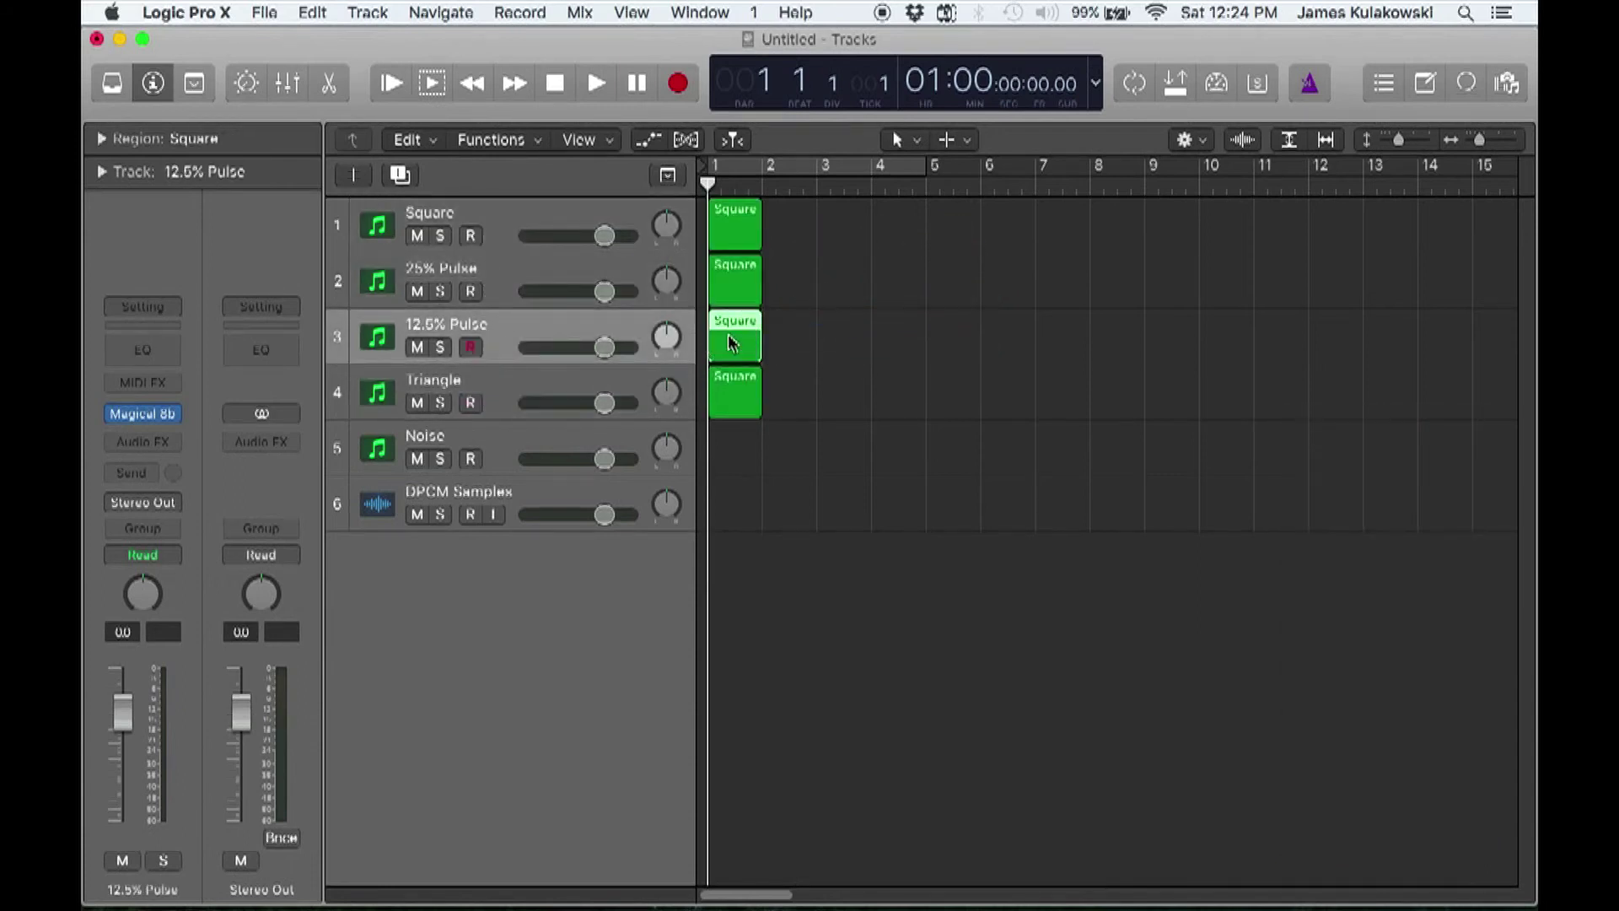
left_click(833, 342)
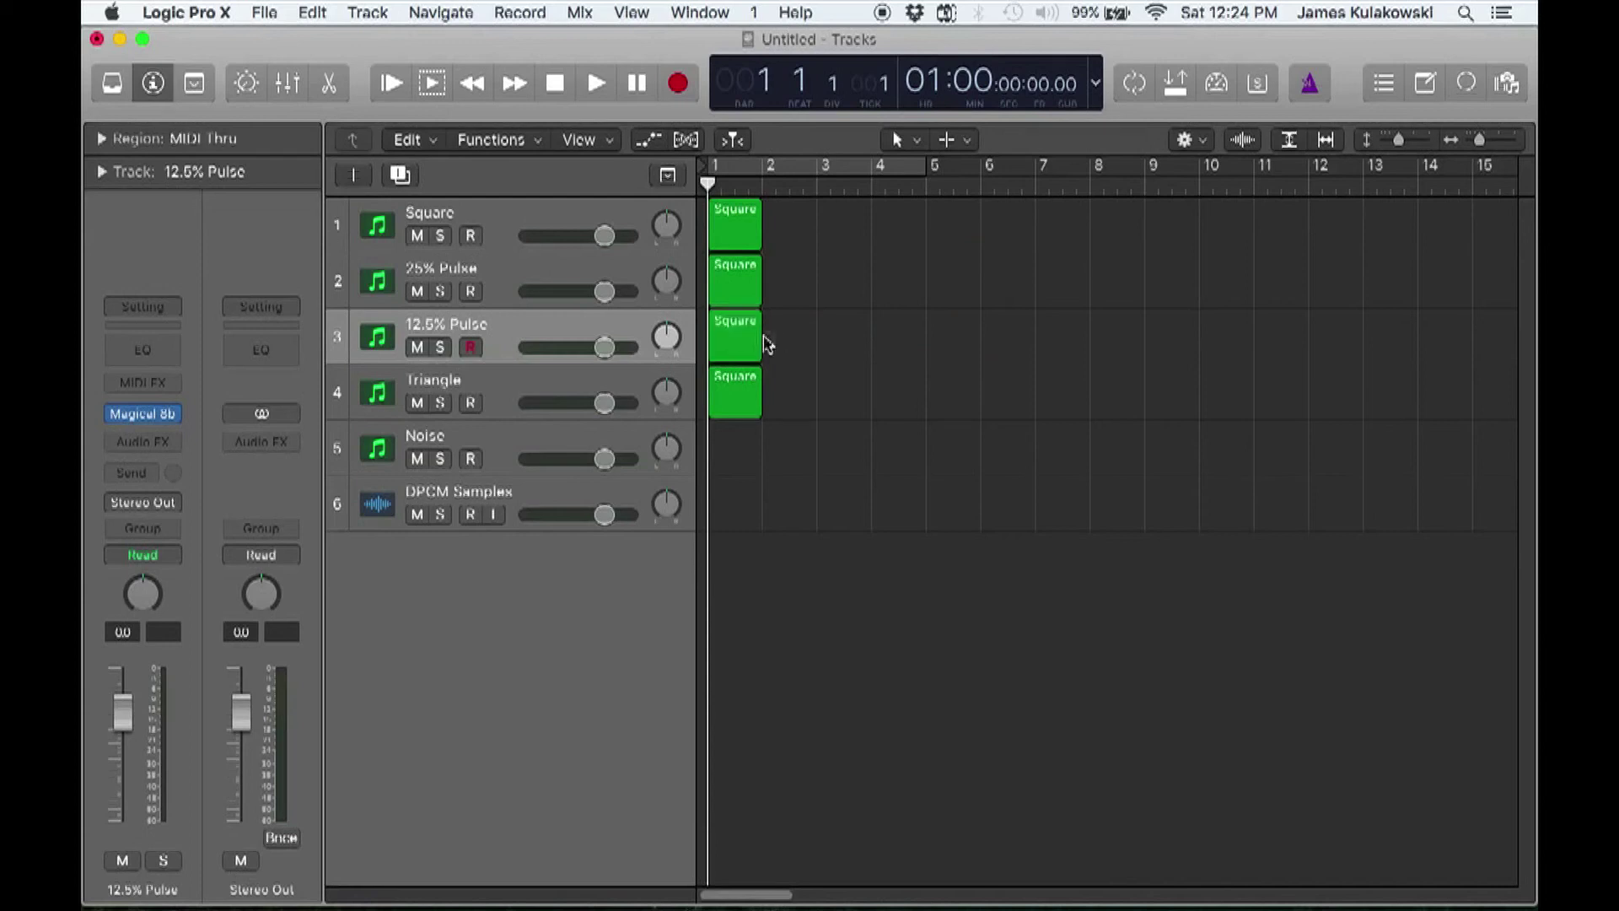
left_click(746, 339)
key("Delete")
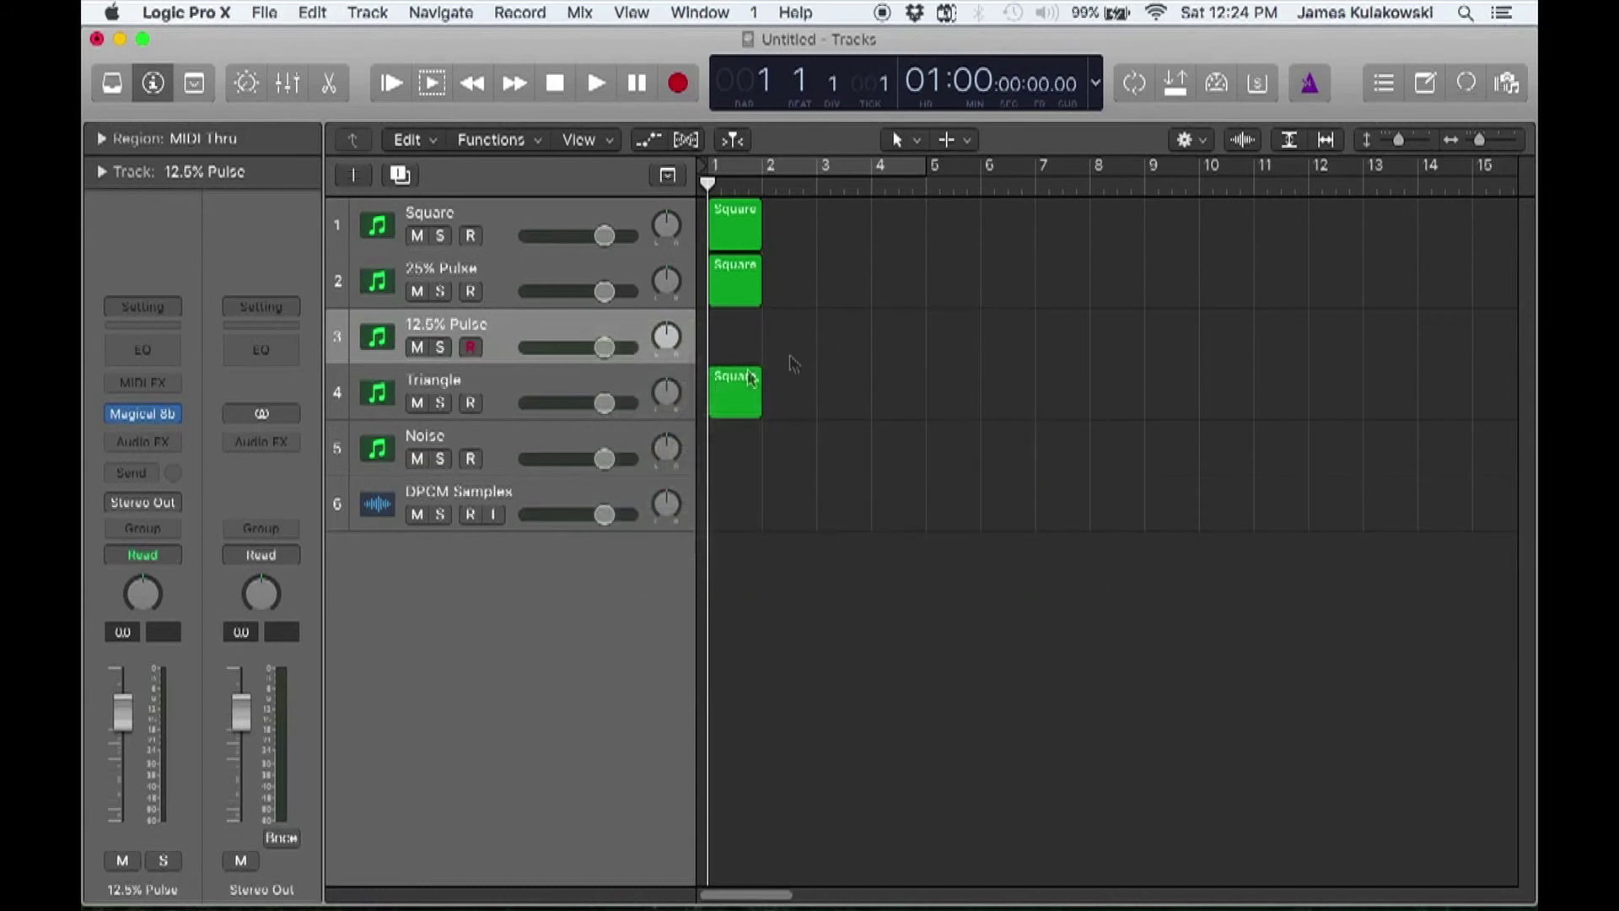
Step: Add a one-beat C2 note at the start of the Triangle track's region in an enlarged Piano Roll
left_click(746, 390)
double_click(746, 390)
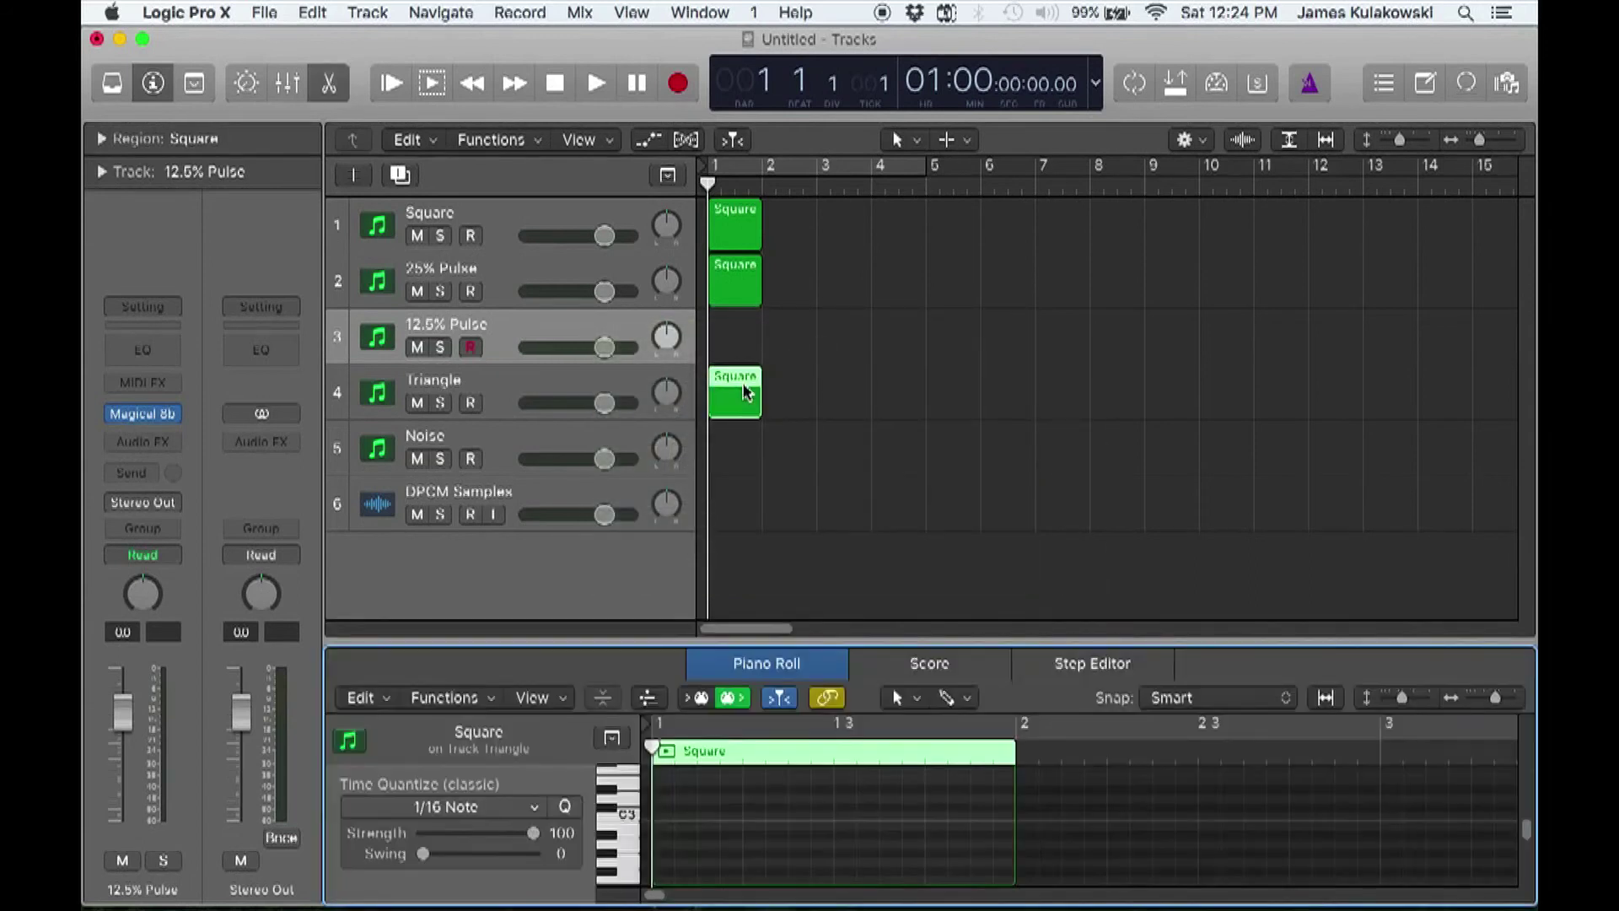
left_click_drag(944, 644, 903, 348)
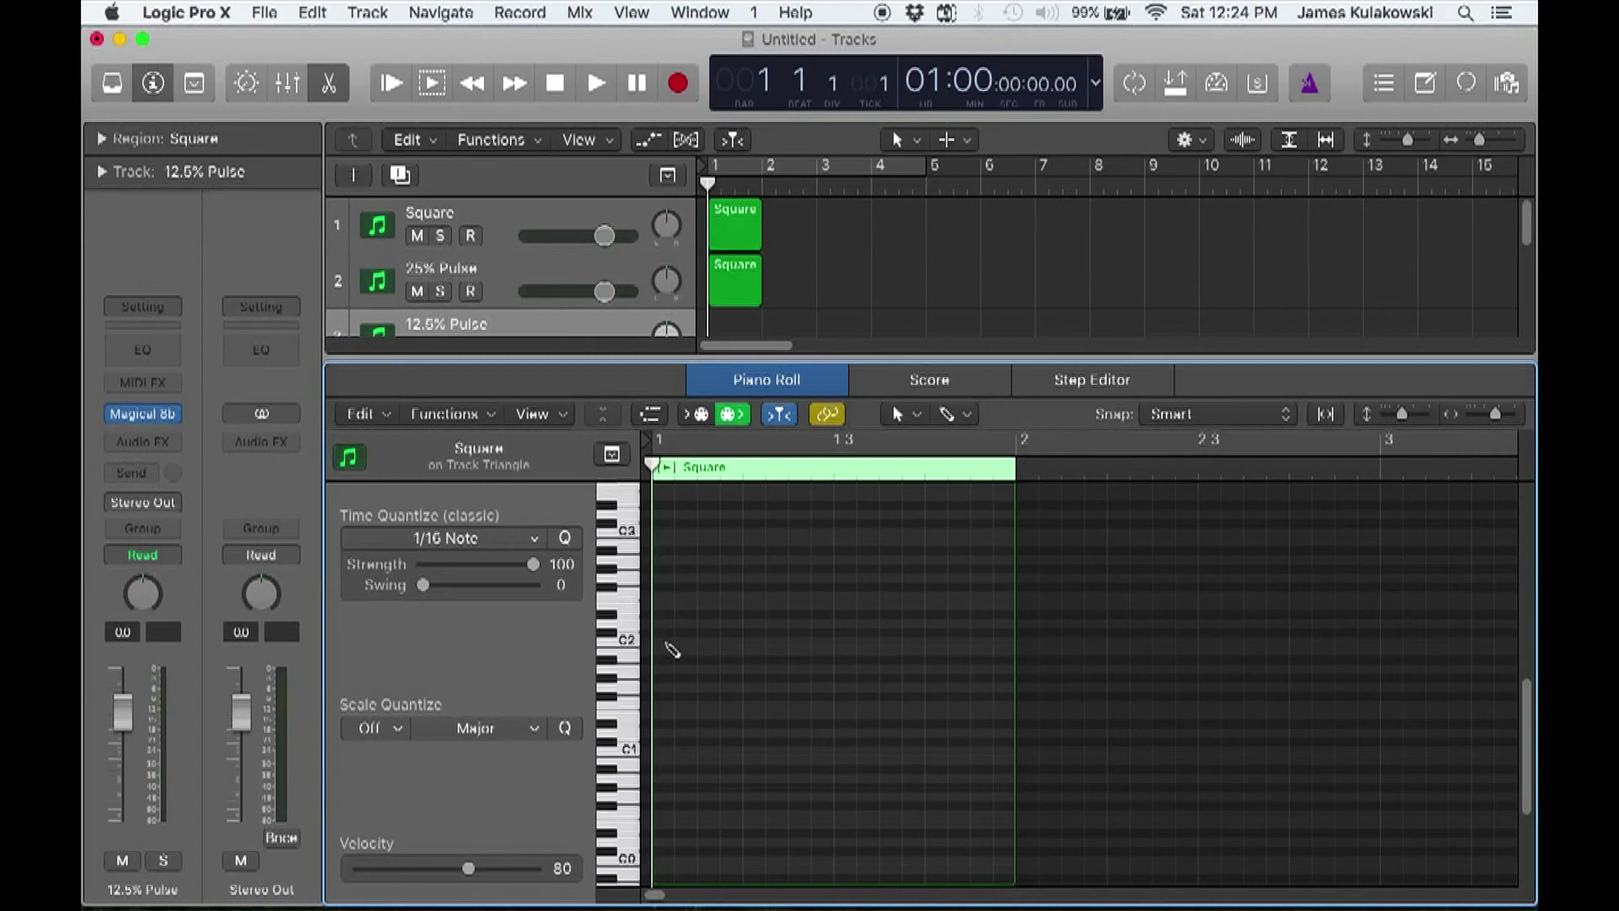
left_click(664, 644)
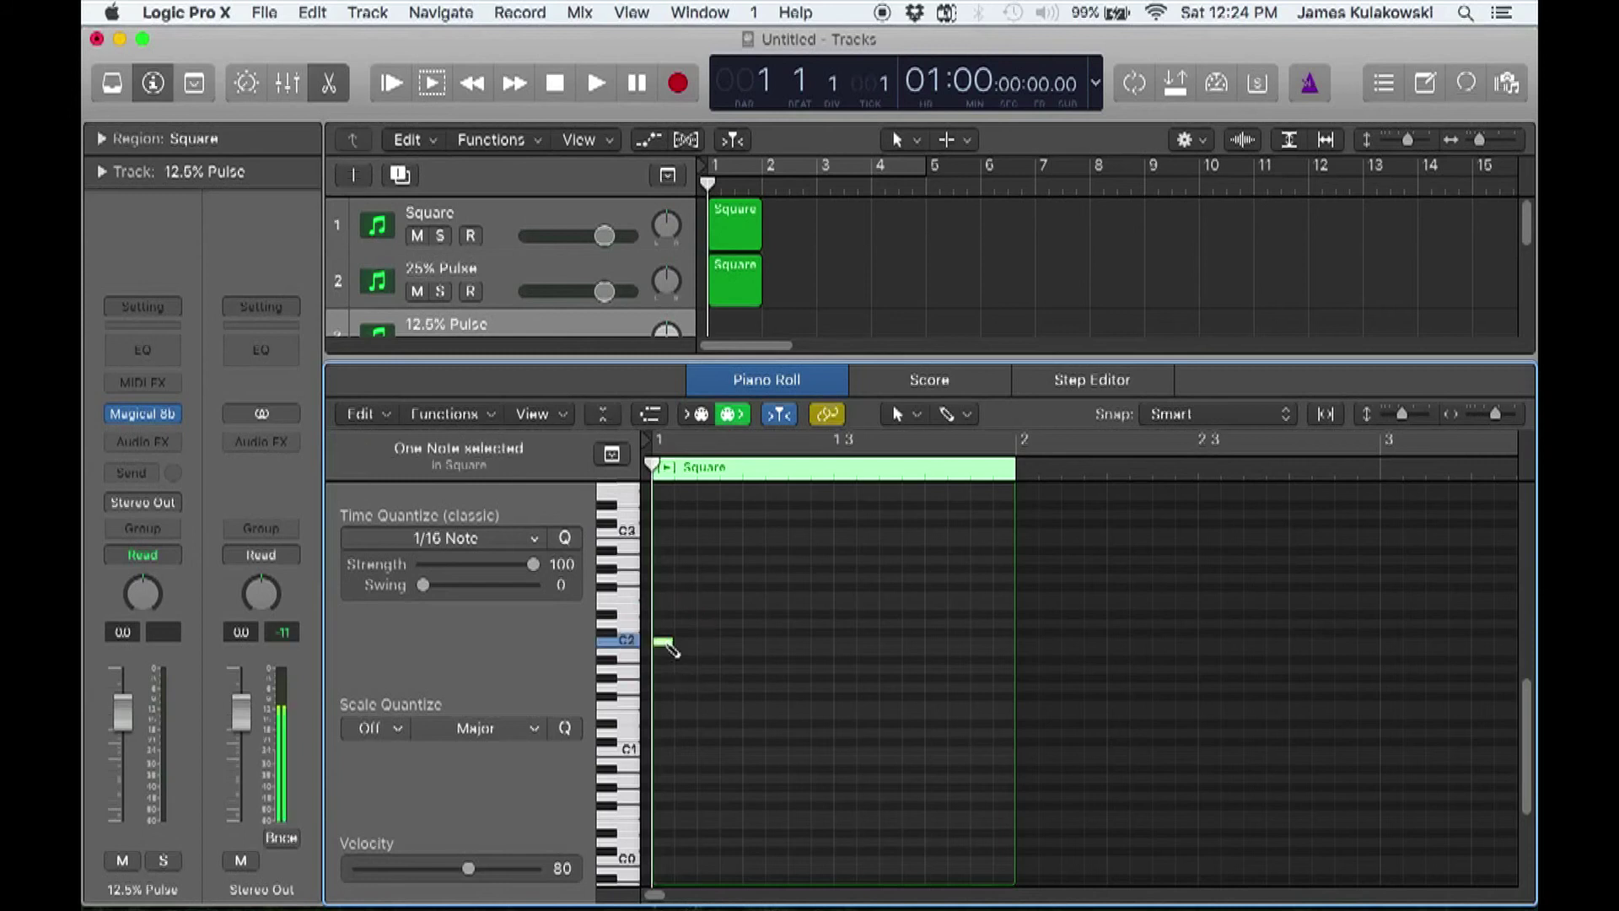
left_click(701, 670)
left_click_drag(673, 642, 738, 648)
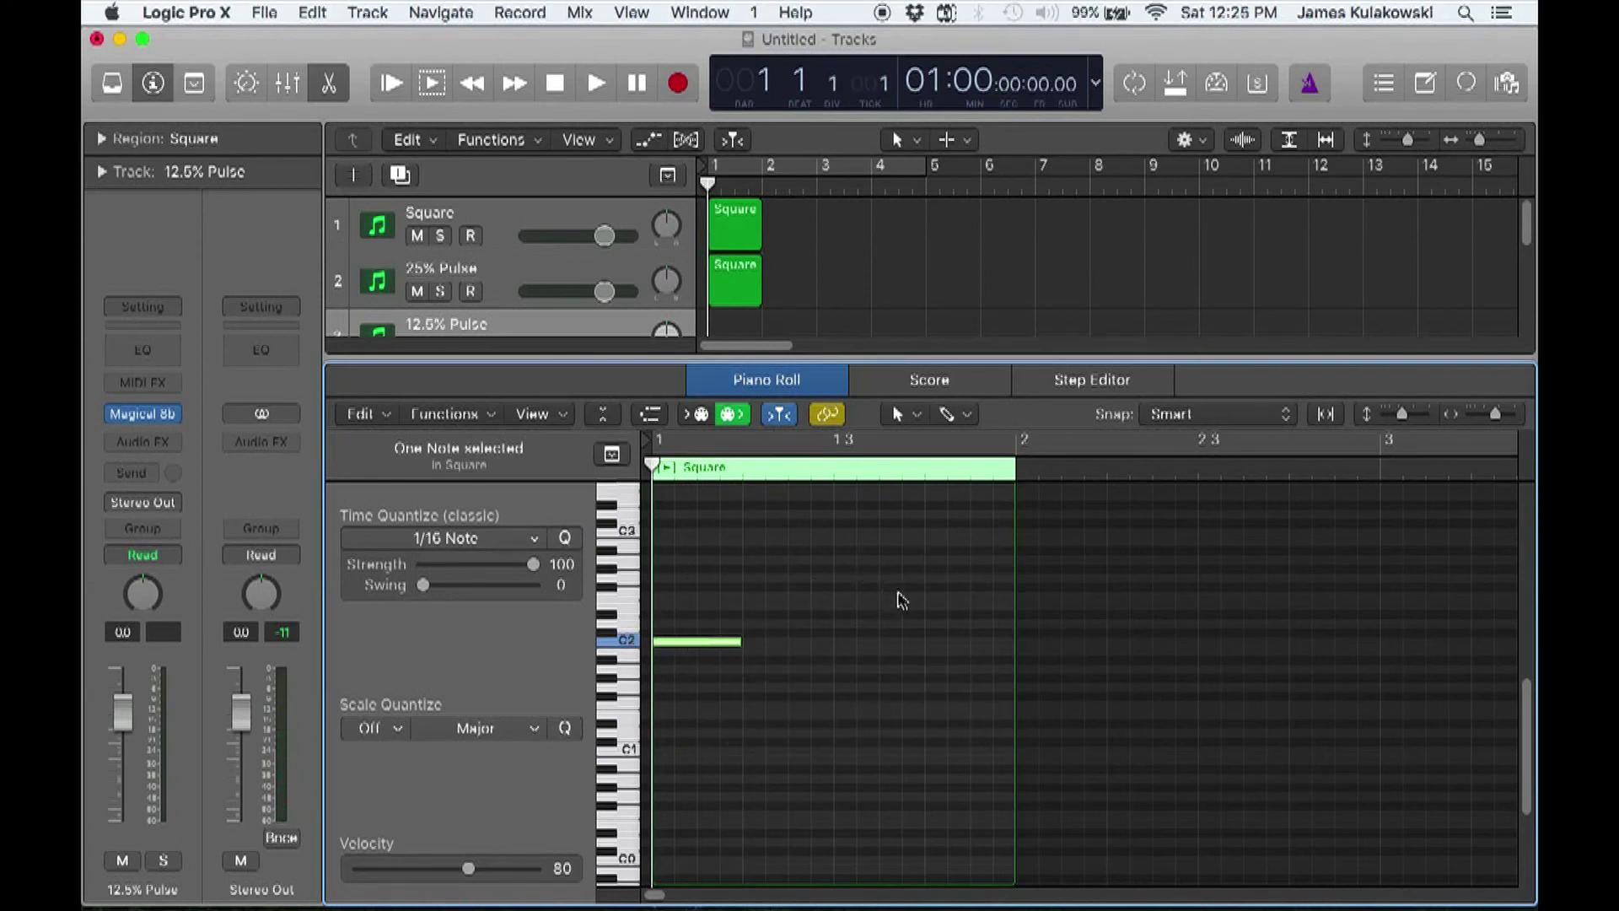
Step: Shrink the Piano Roll slightly and add a one-beat E3 note at the start of the 25% Pulse track's region
left_click(848, 364)
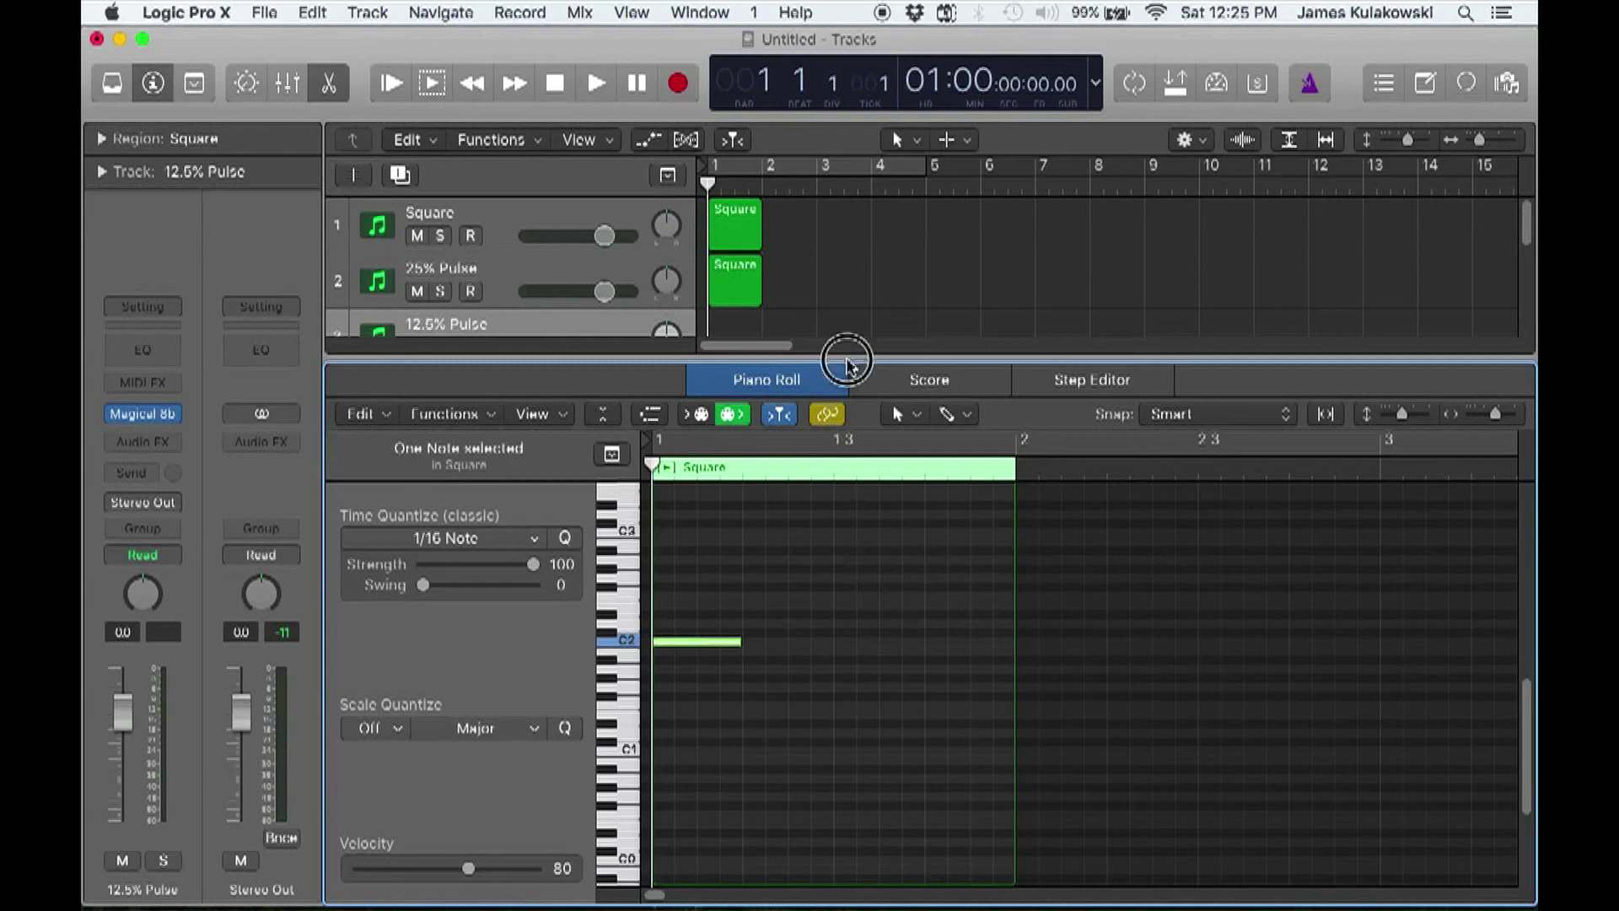
left_click_drag(849, 365, 843, 437)
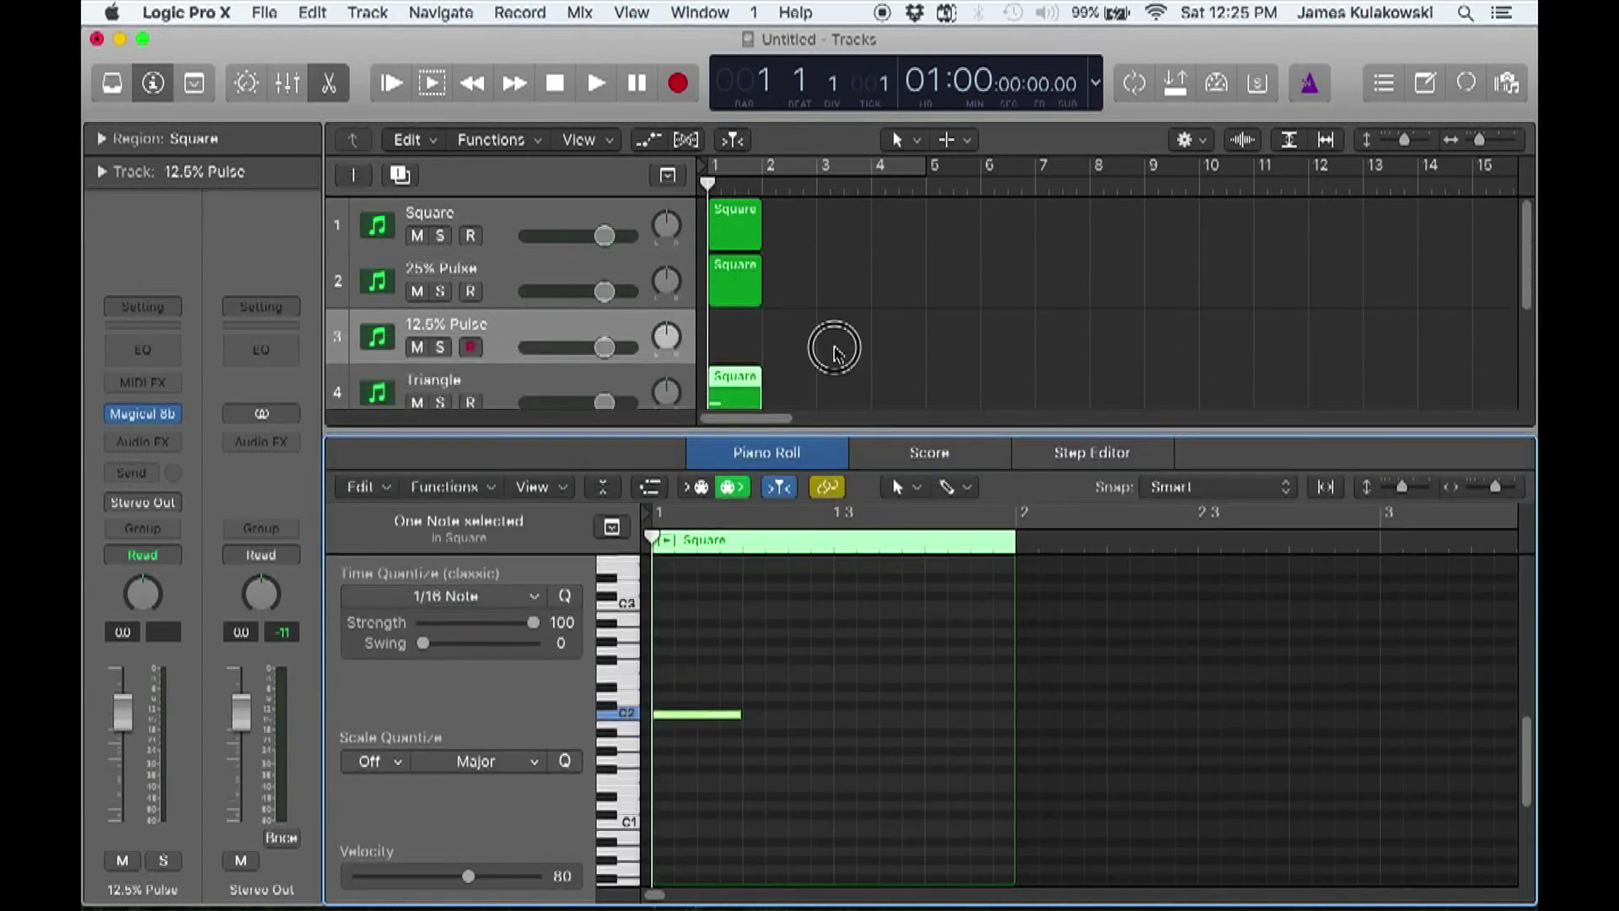
left_click(835, 350)
left_click(742, 278)
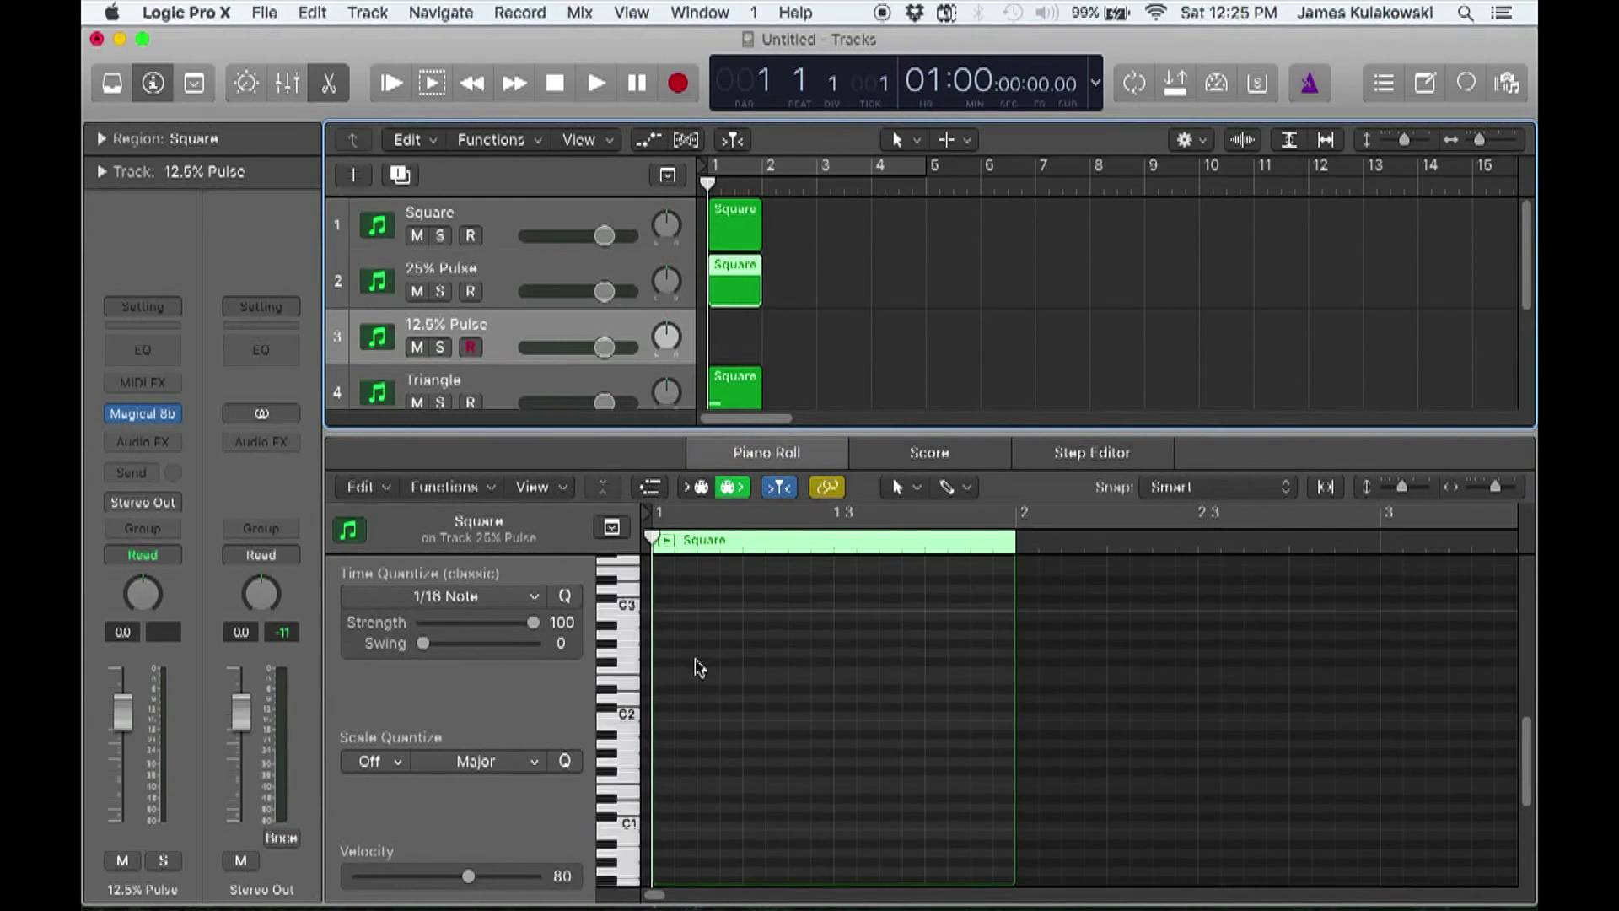
scroll(697, 667, "up", 2)
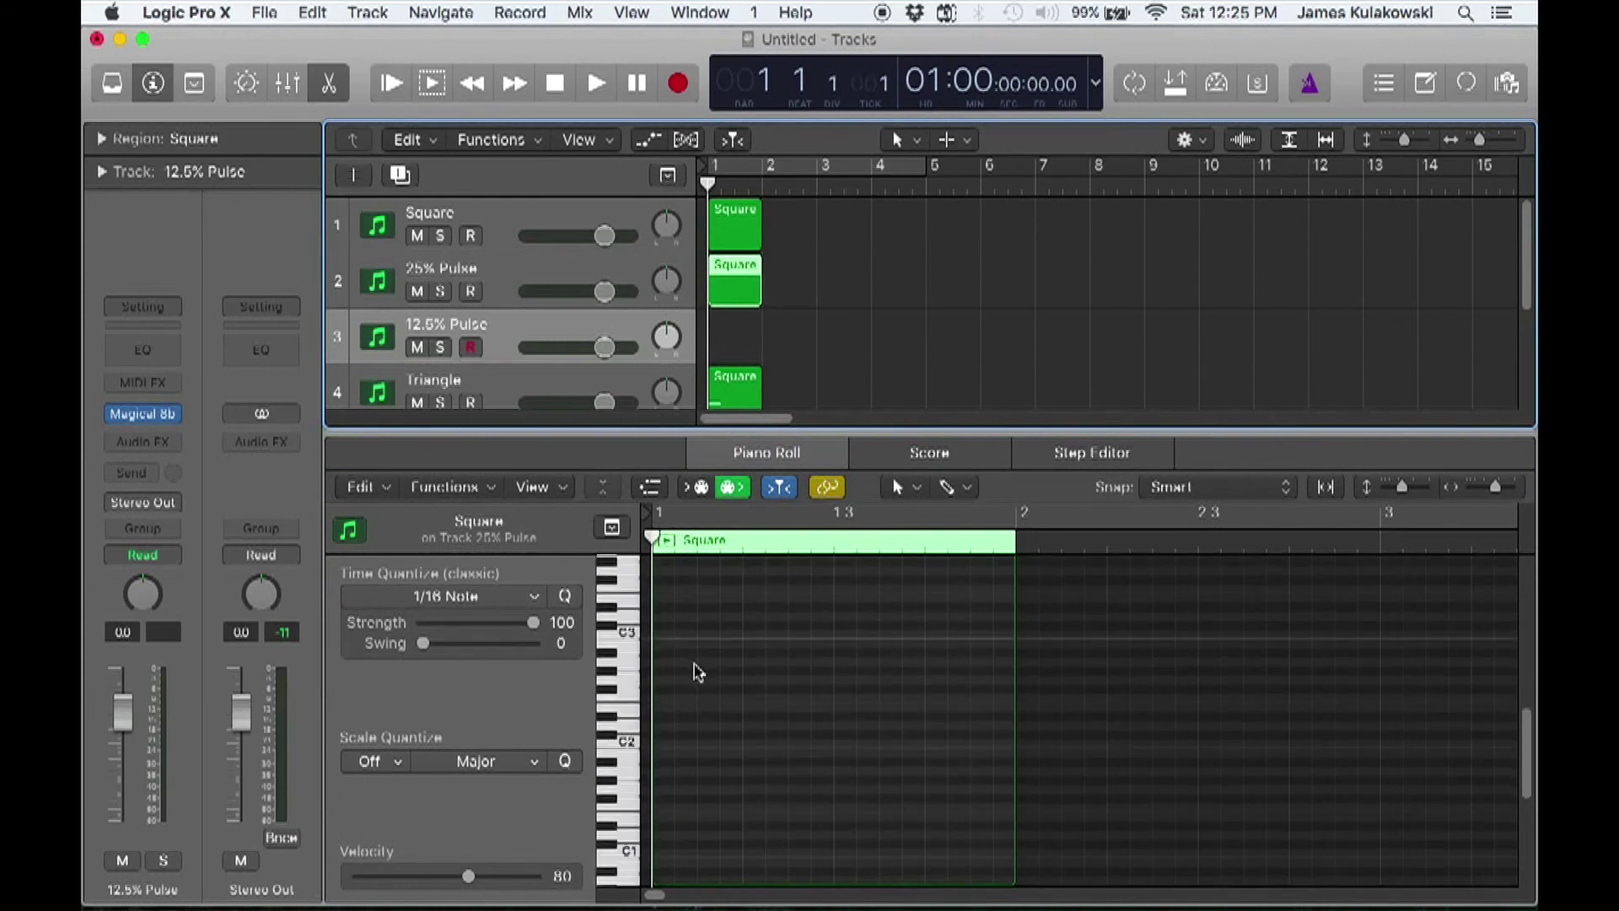
left_click(666, 599)
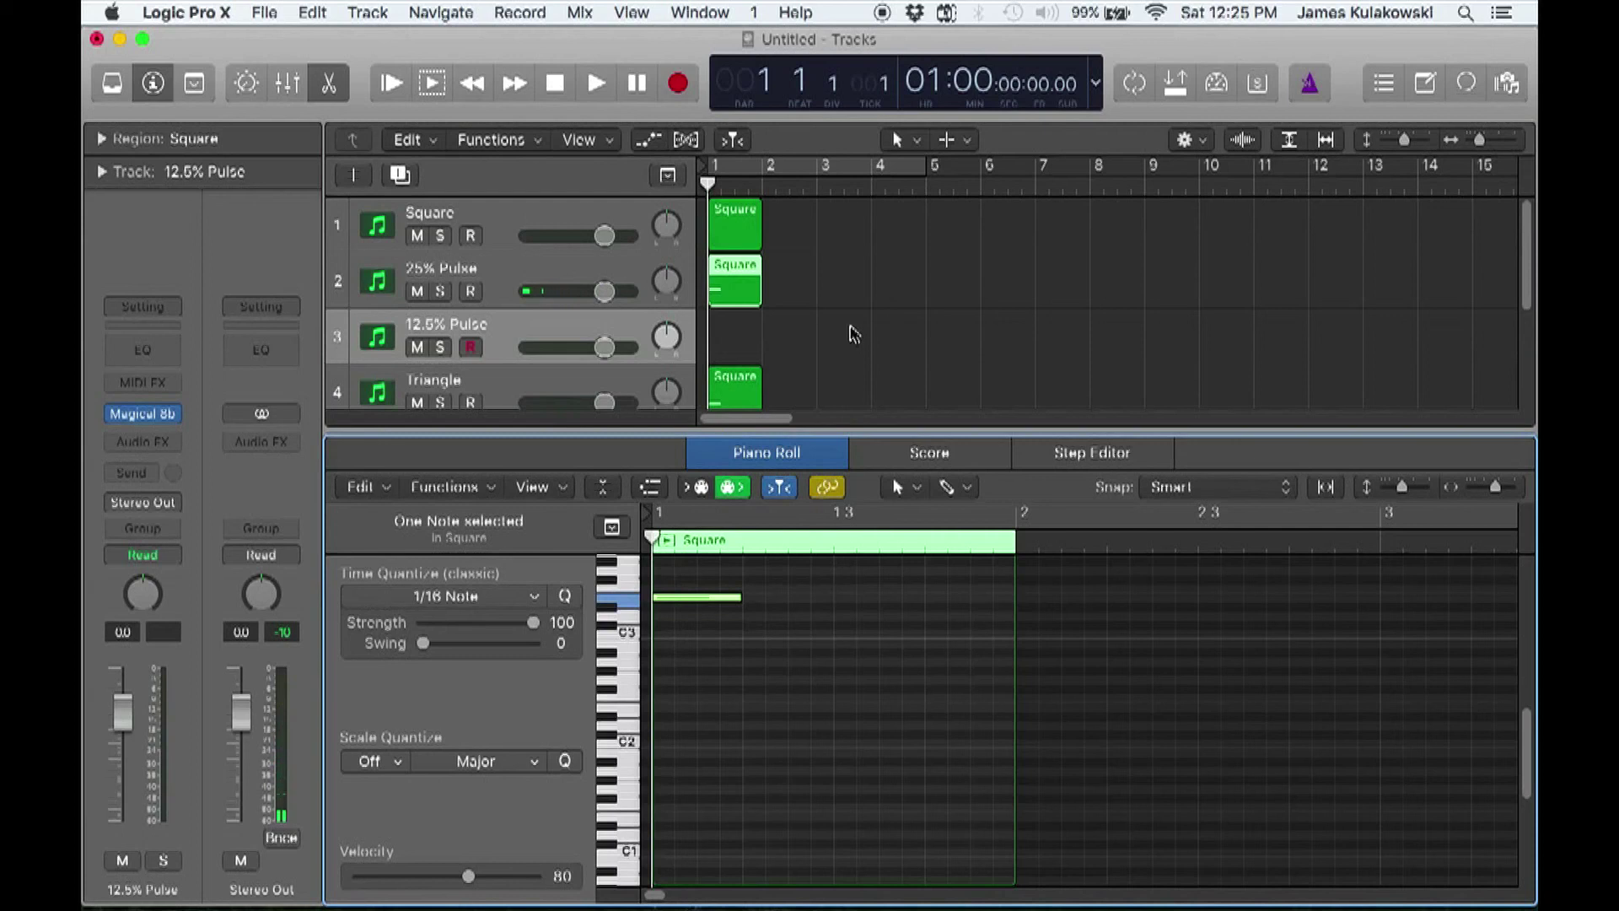
Step: Add a one-beat G3 note at the start of the Square track's region and close the Piano Roll
left_click(850, 328)
left_click(735, 232)
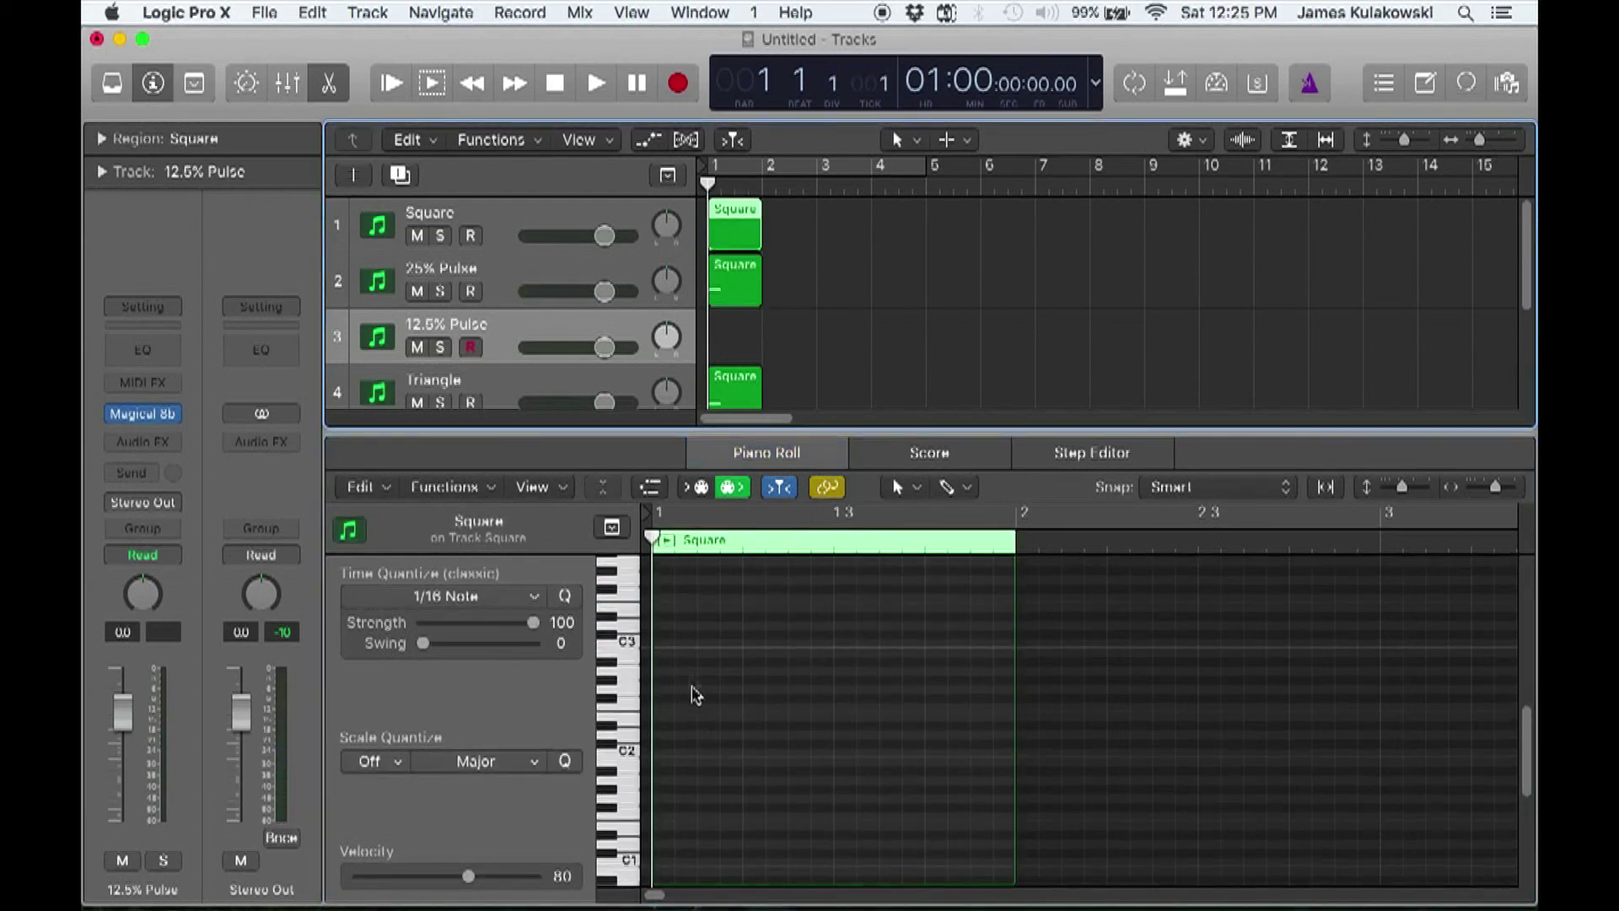
scroll(679, 642, "up", 1)
left_click(667, 601, "super")
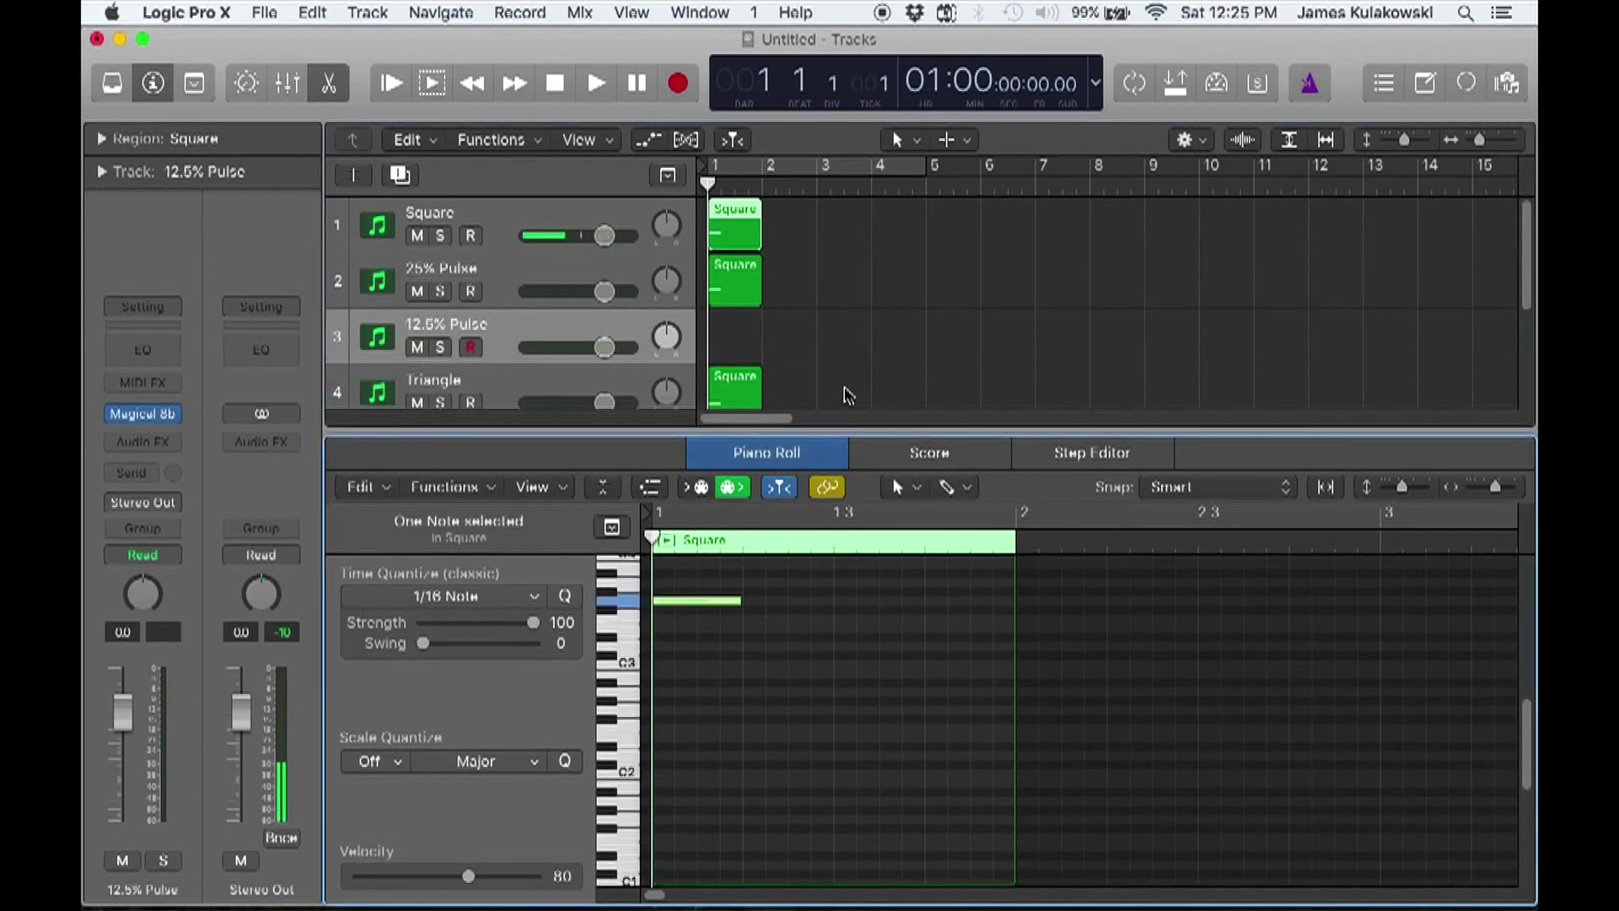
key("e")
left_click(844, 390)
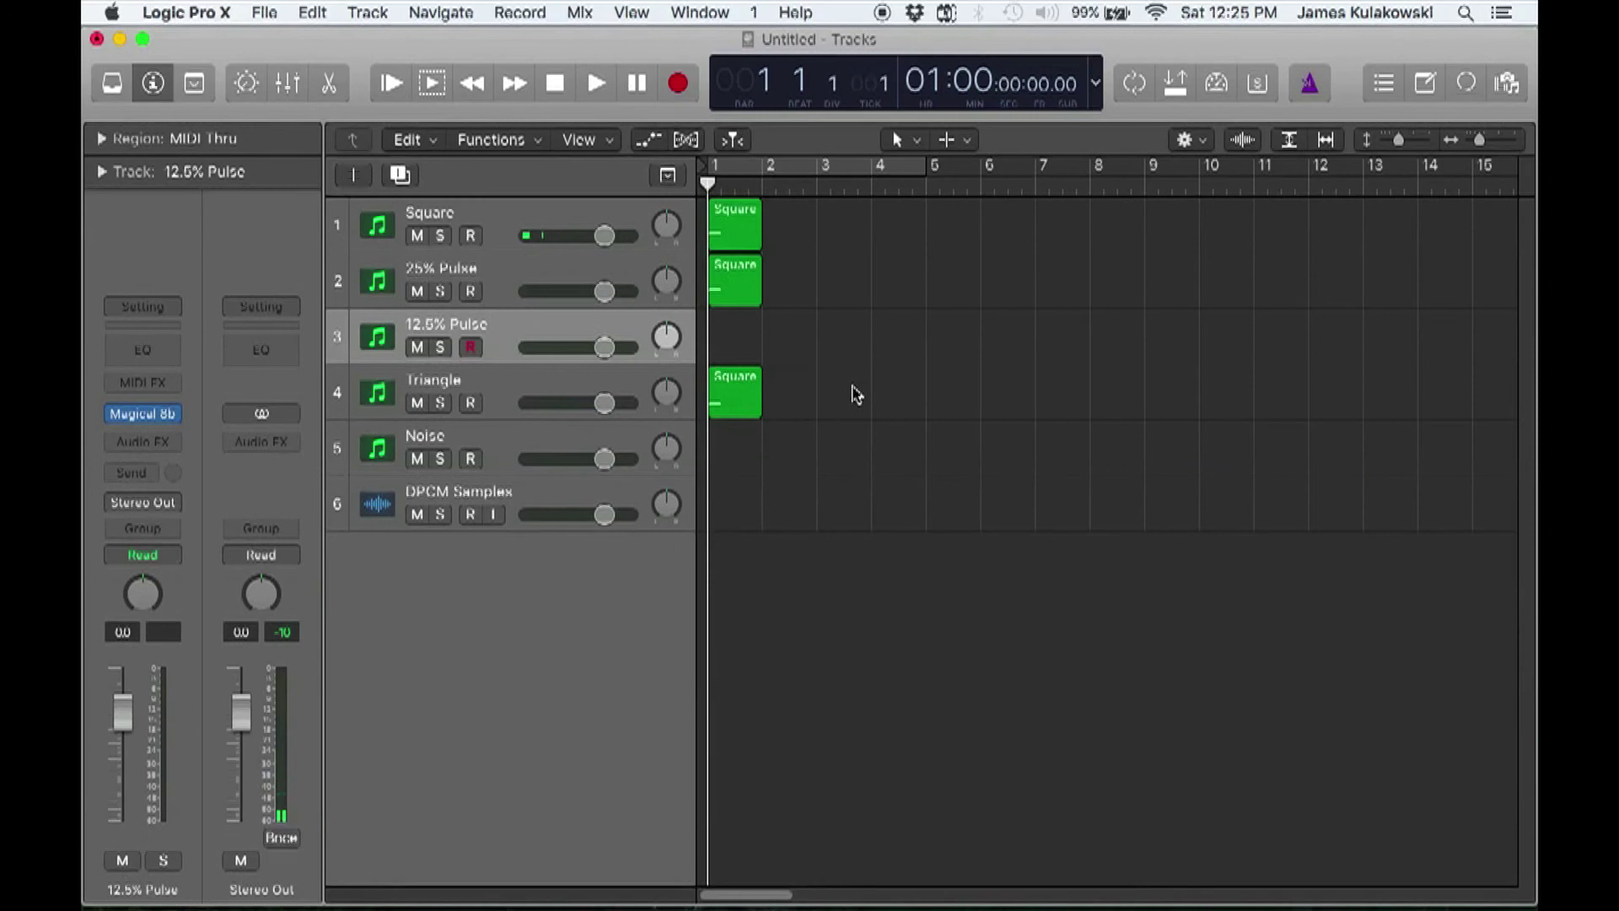
Step: Enlarge the view of the bar 1 regions and play back the three-note chord
key("super+Right")
key("super+Right")
key("super+Down")
key("super+Right")
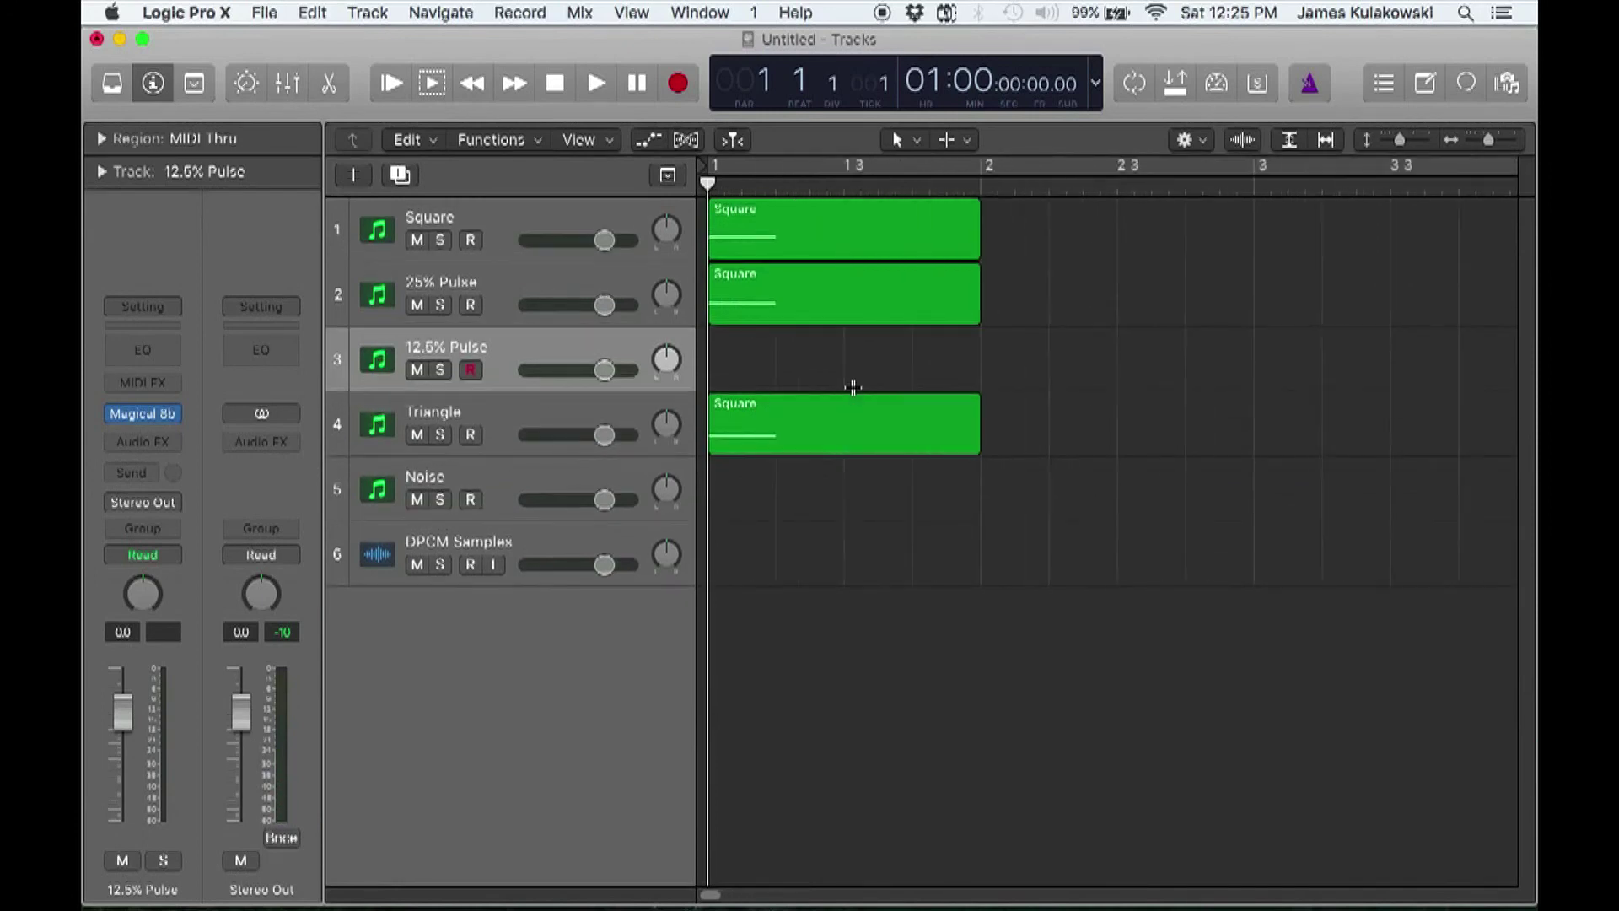
key("super+Right")
key("super+Down")
key("super+Right")
key("super+Down")
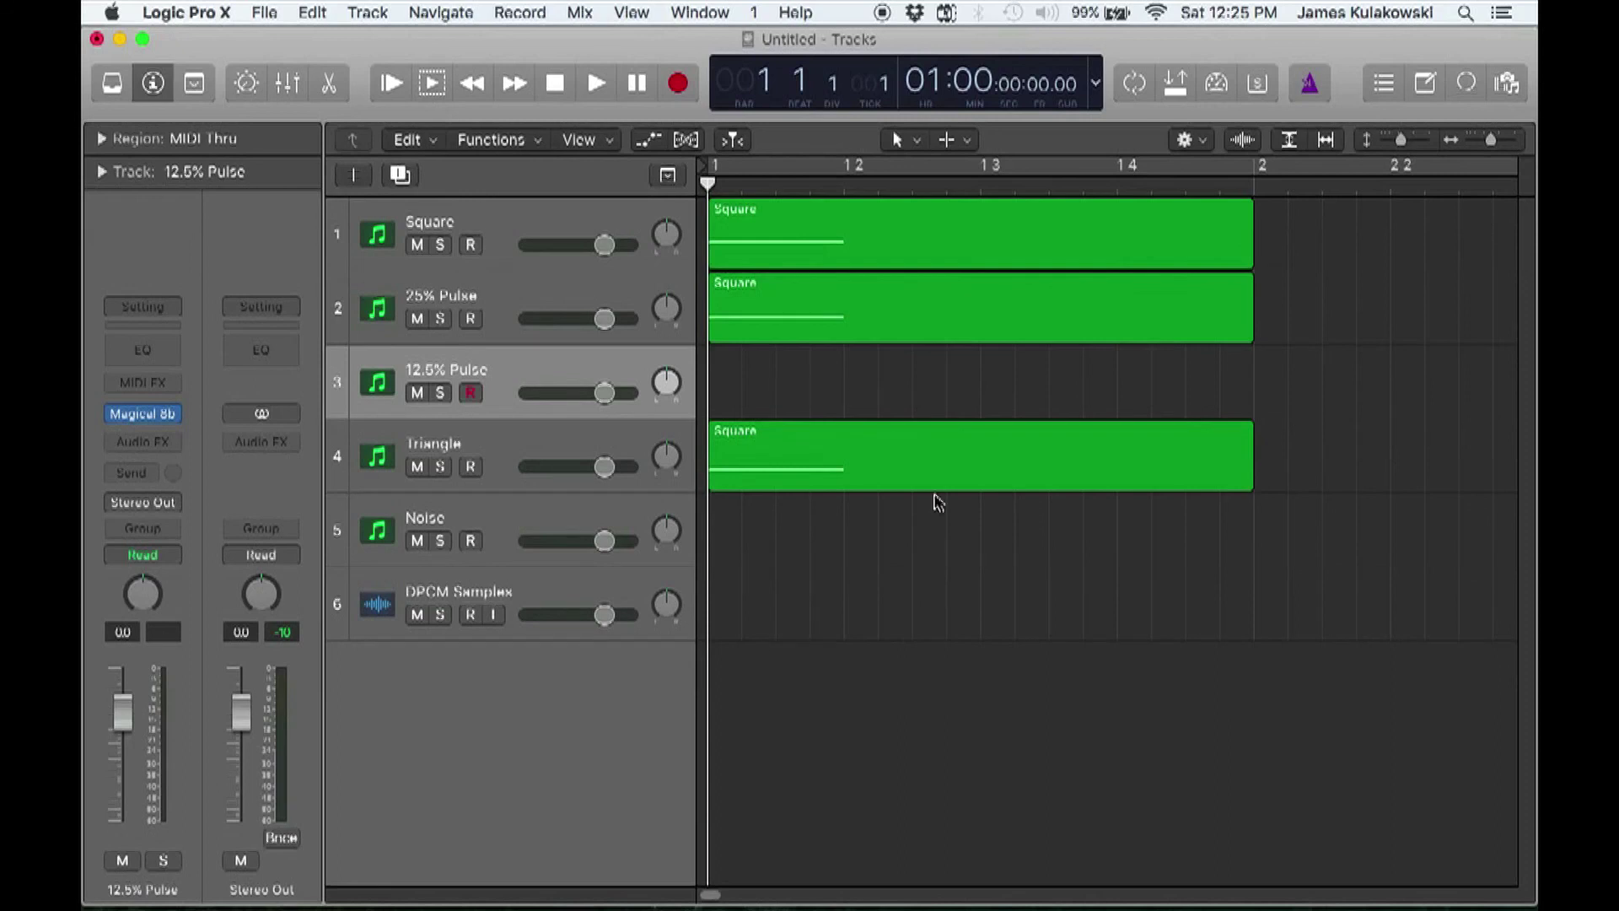
key("super+f")
key("space")
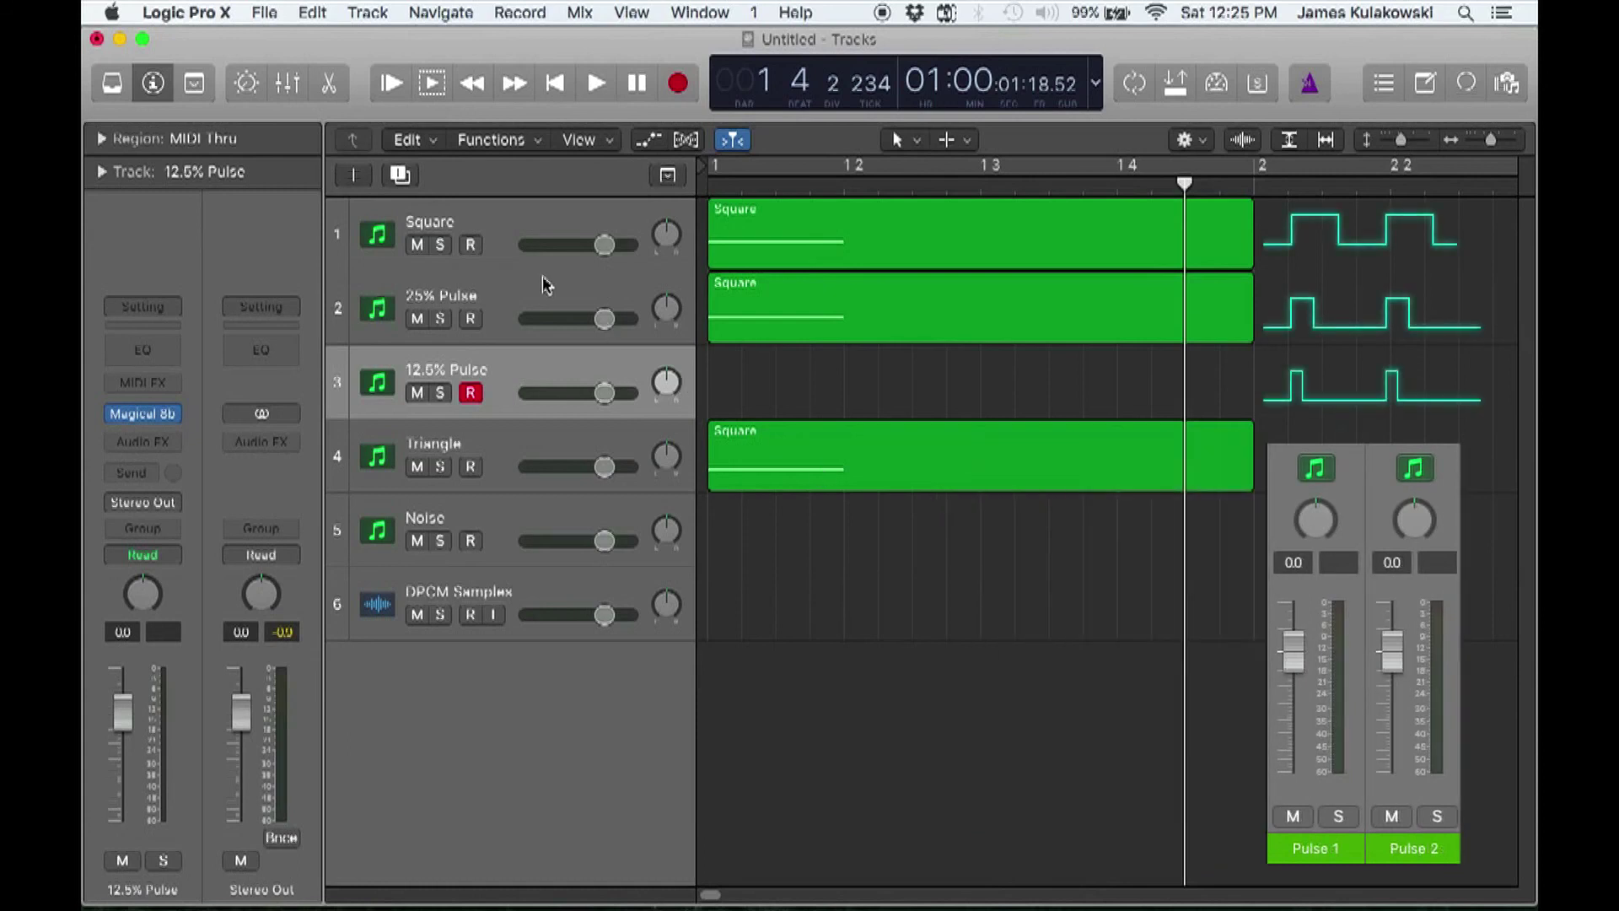
left_click(509, 226)
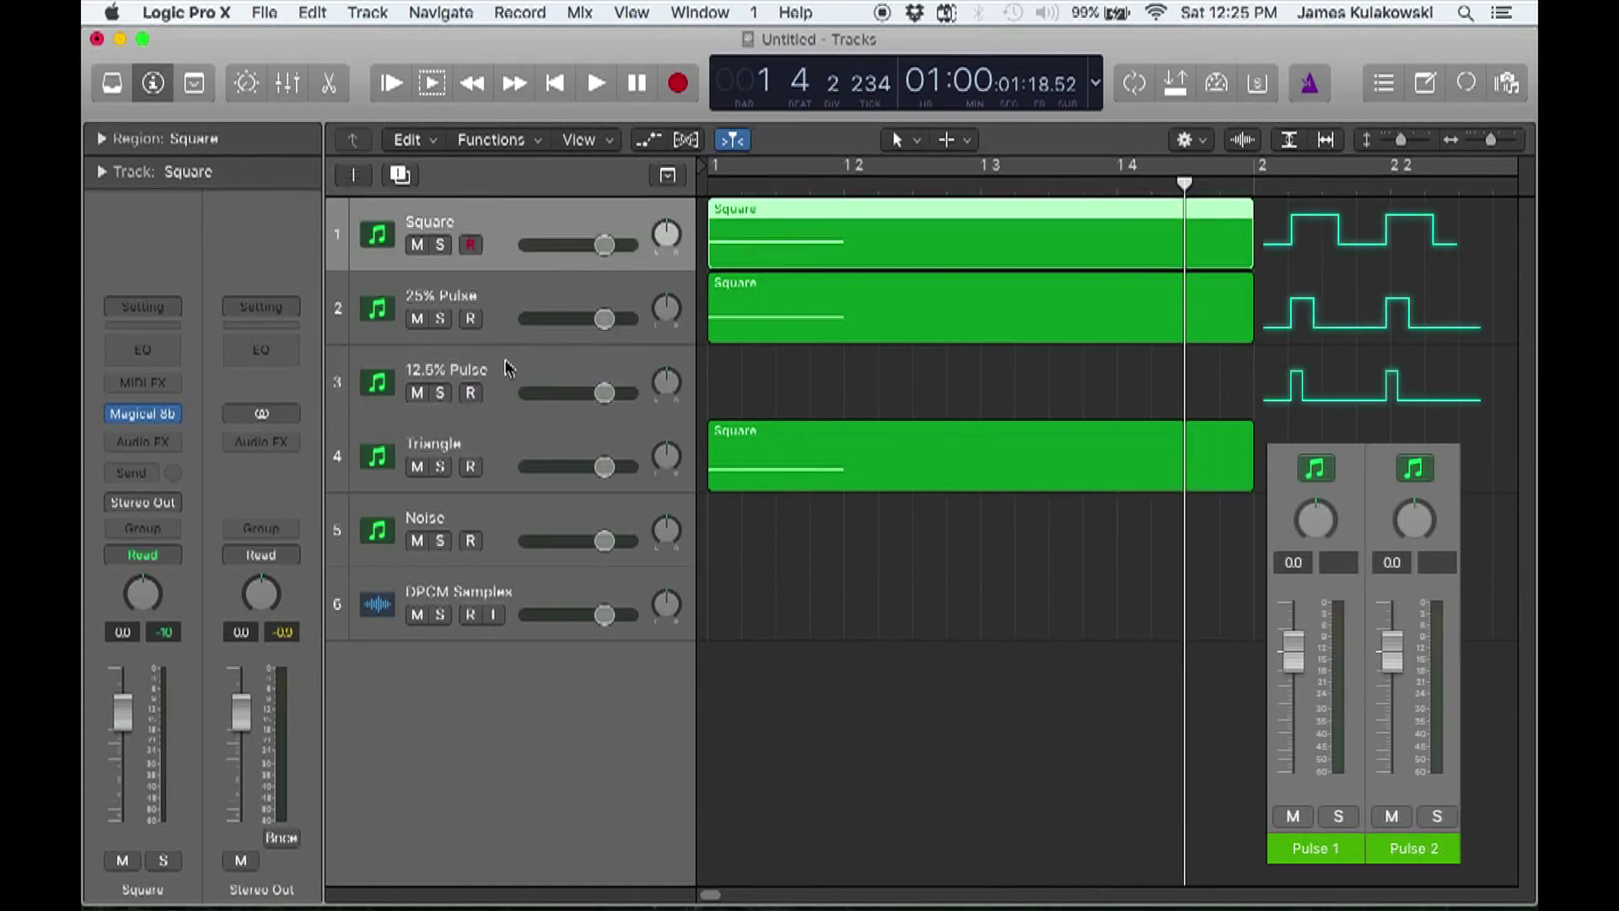
left_click(506, 367, "shift")
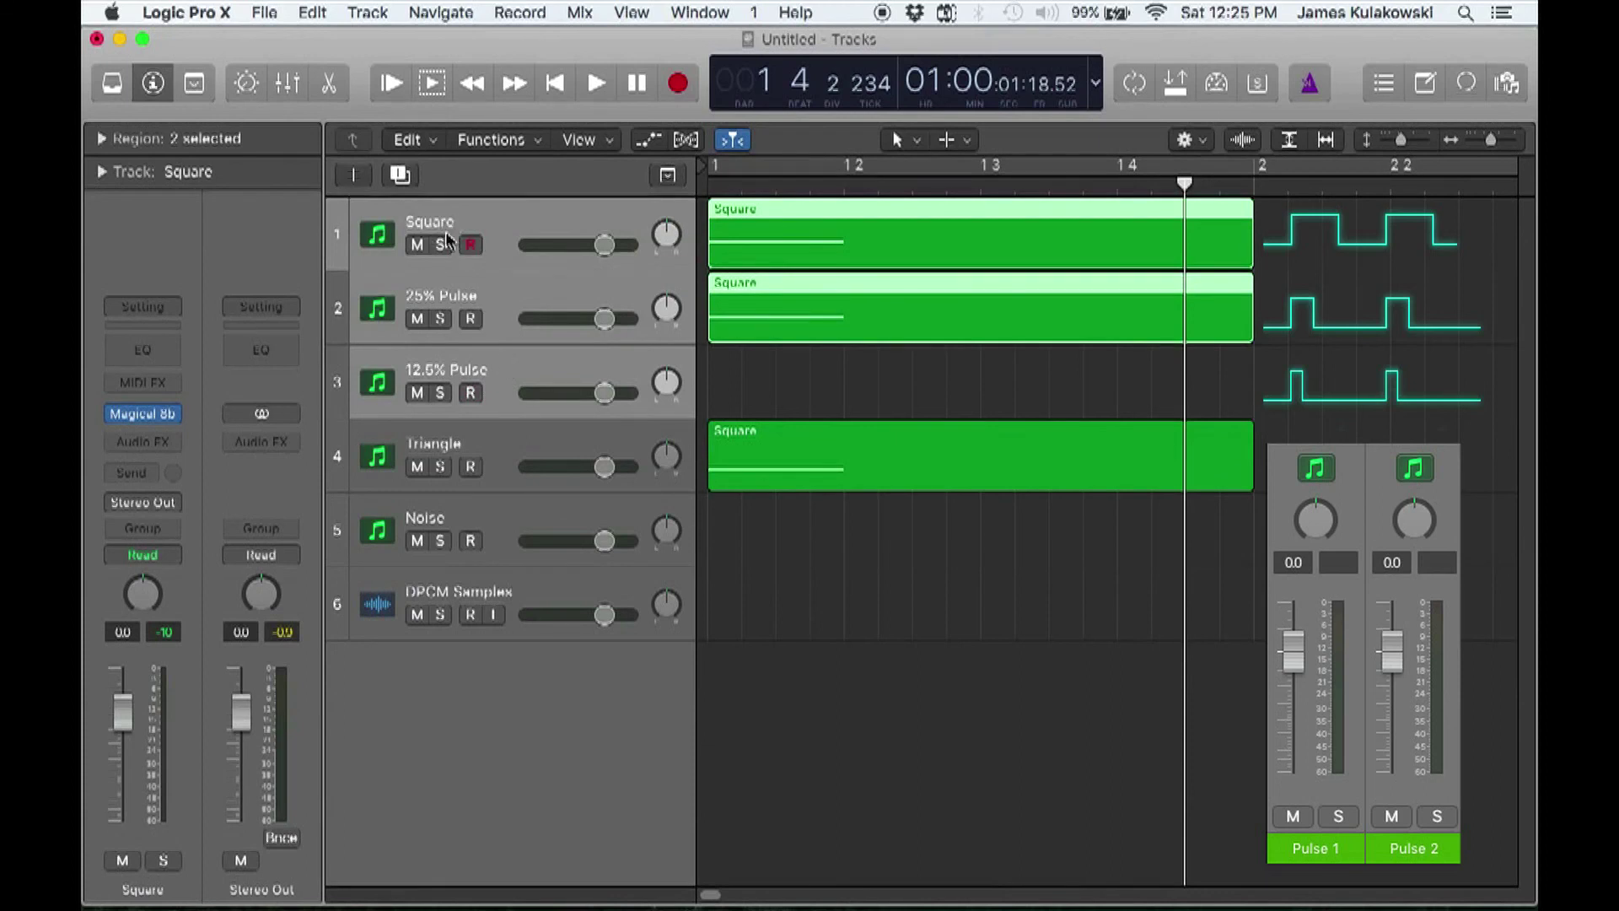
left_click(791, 566)
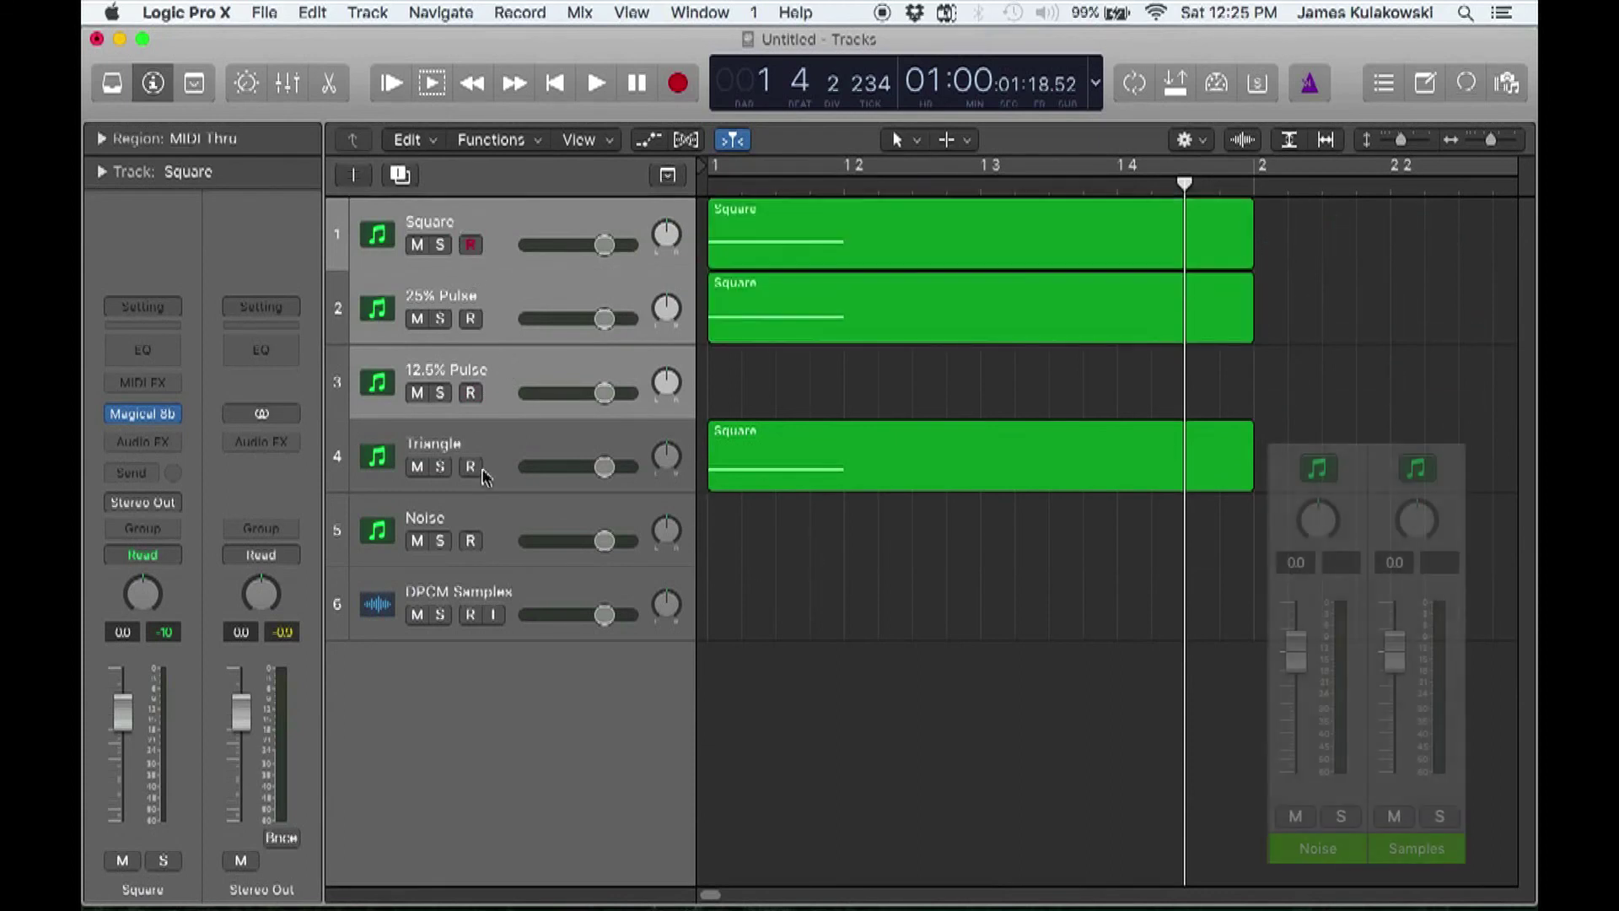
left_click(493, 442)
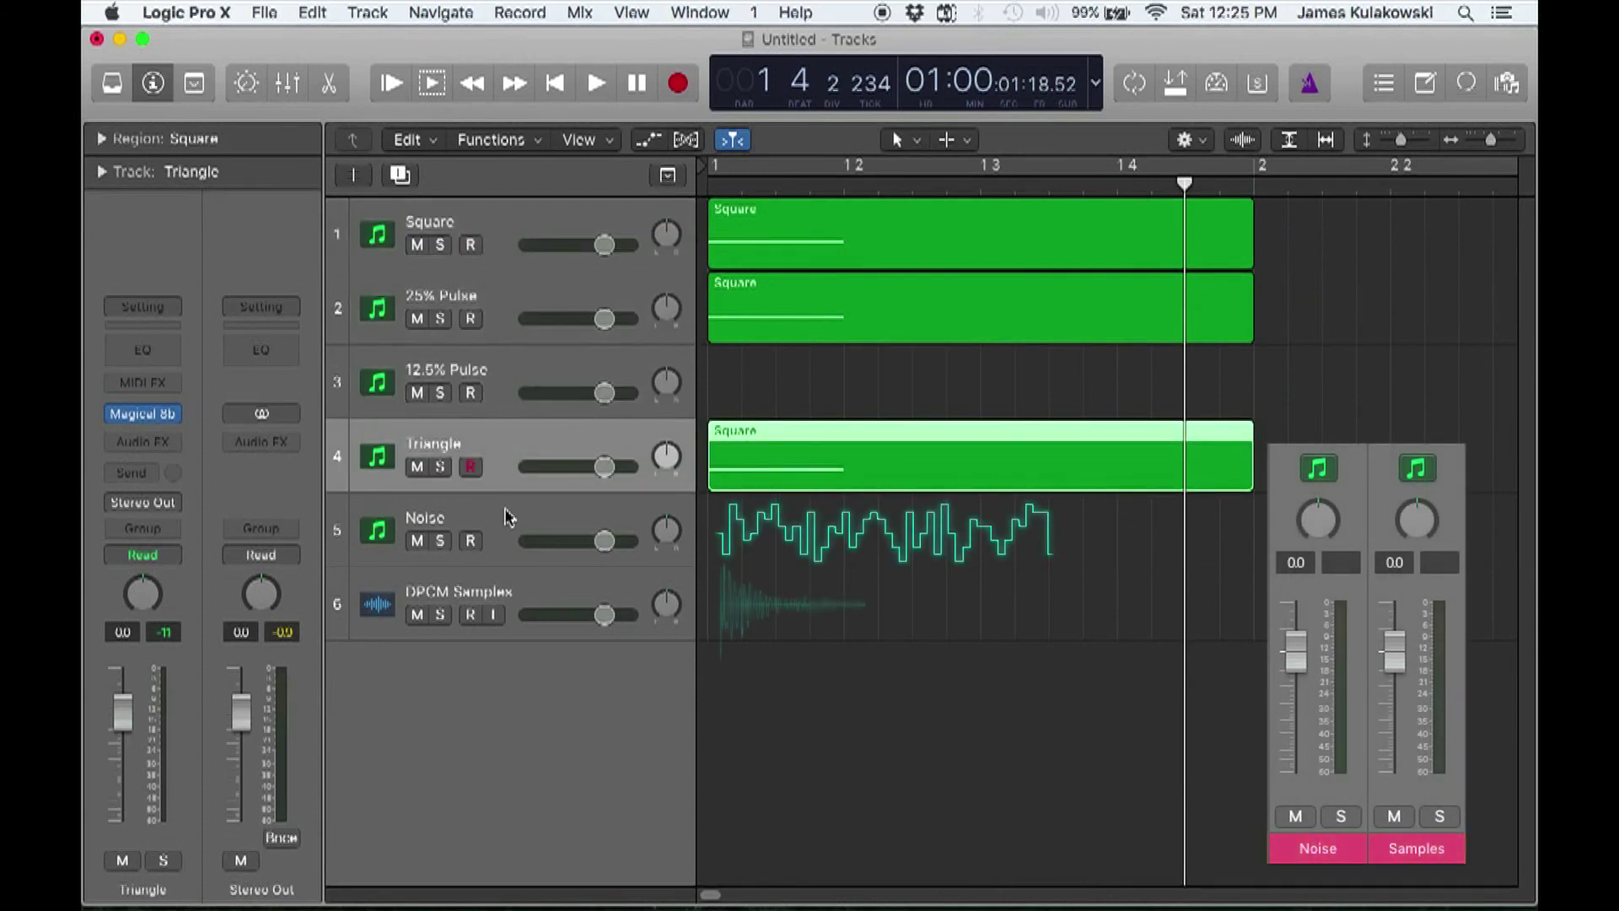
left_click(506, 226)
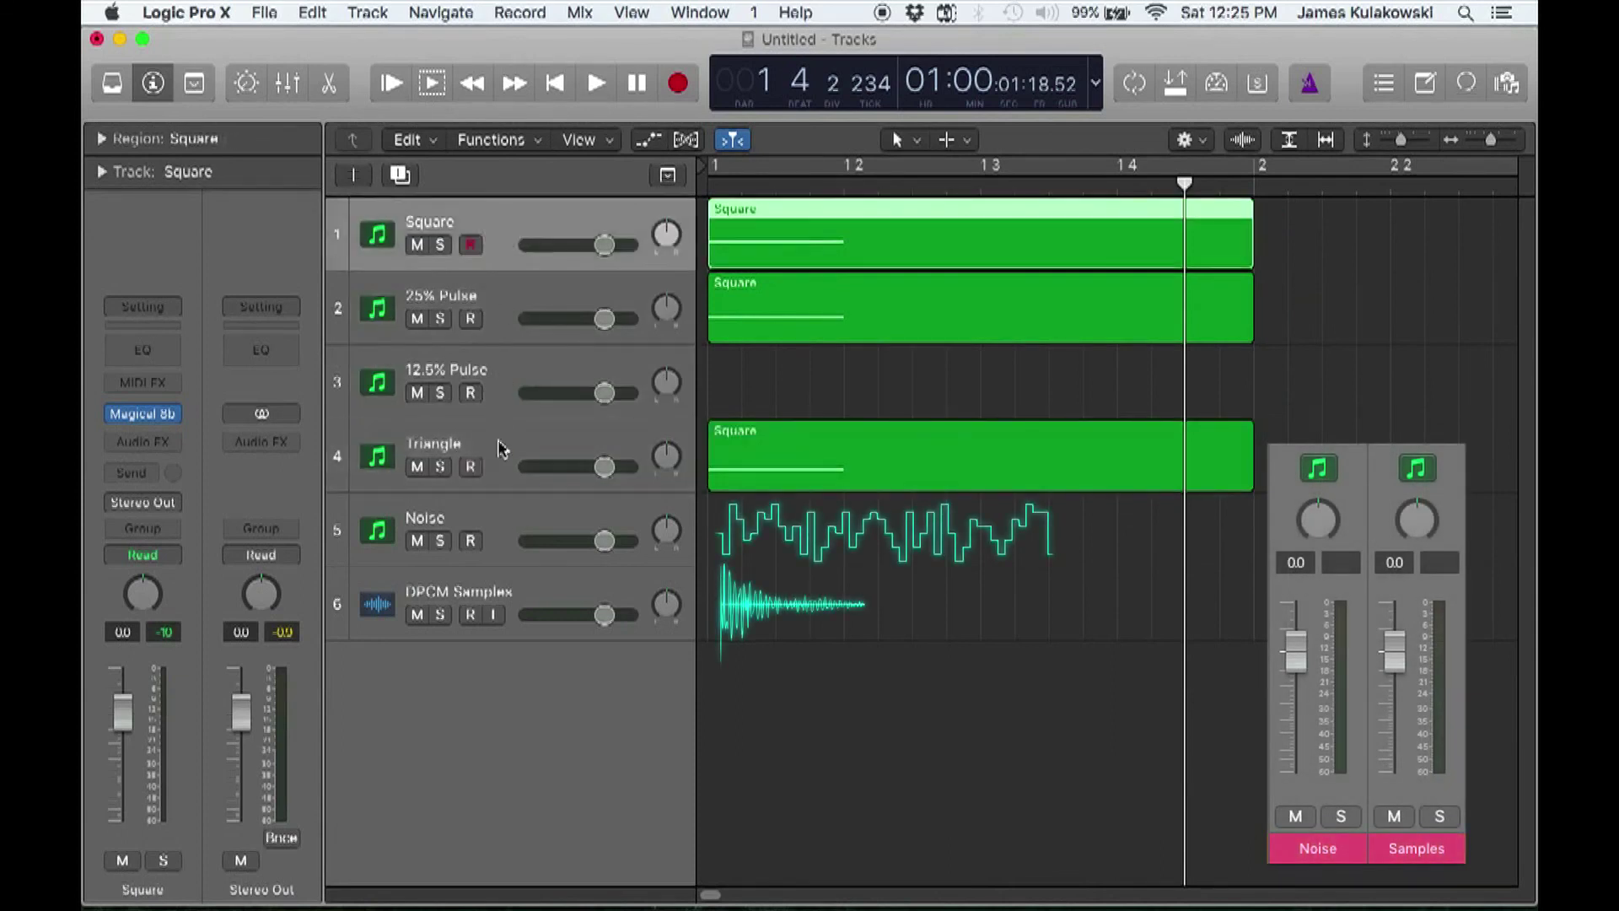
left_click(499, 448, "shift")
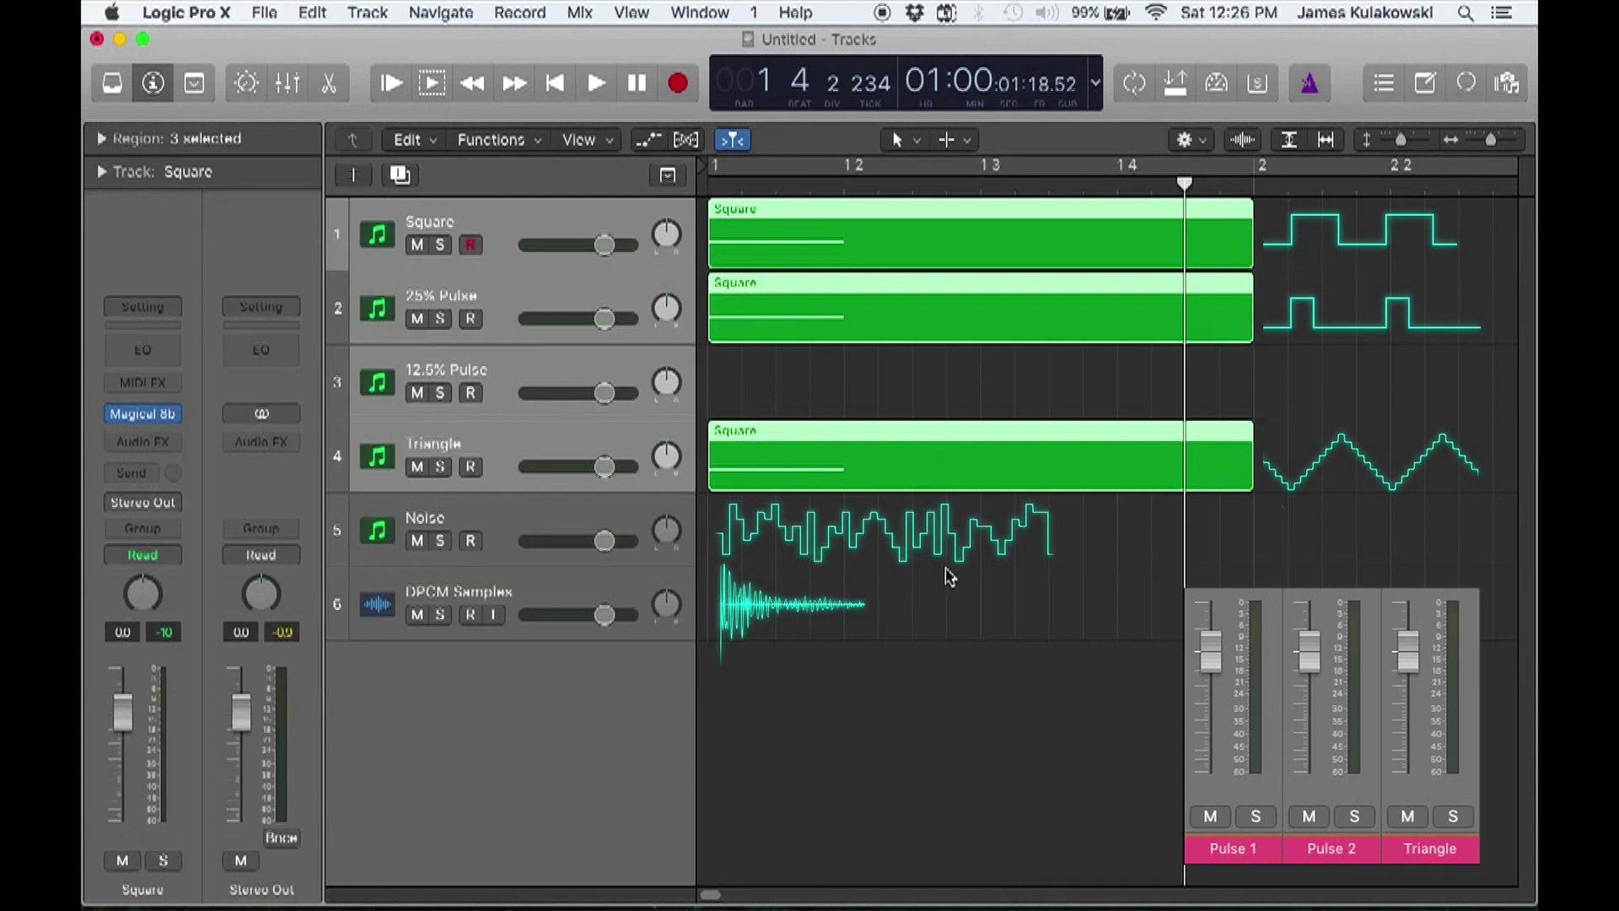
left_click(950, 577)
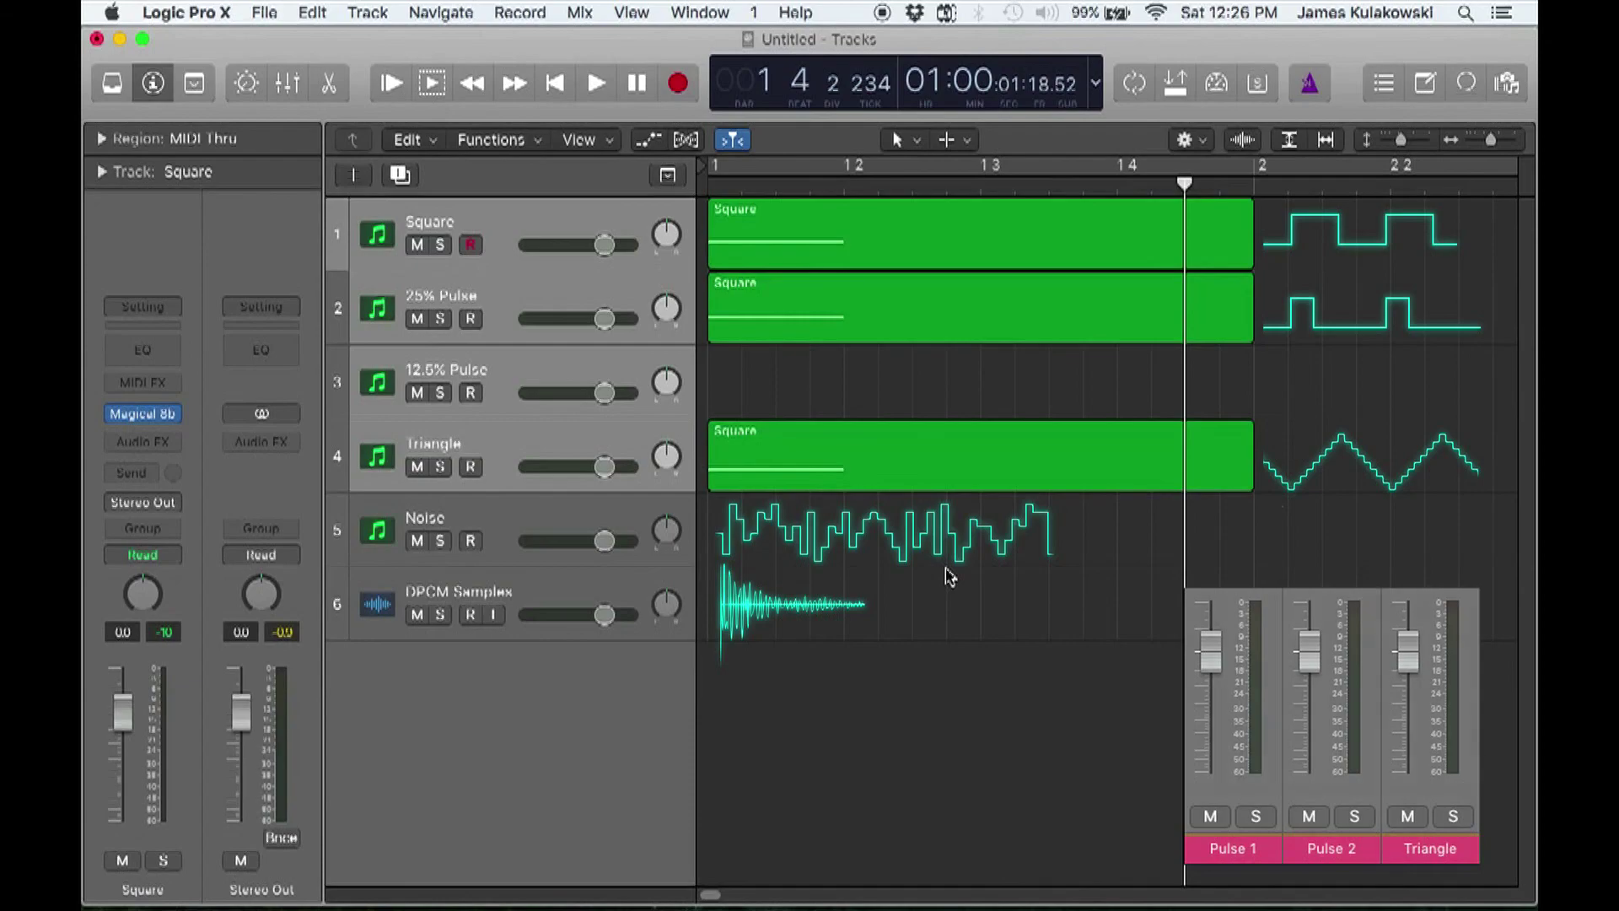